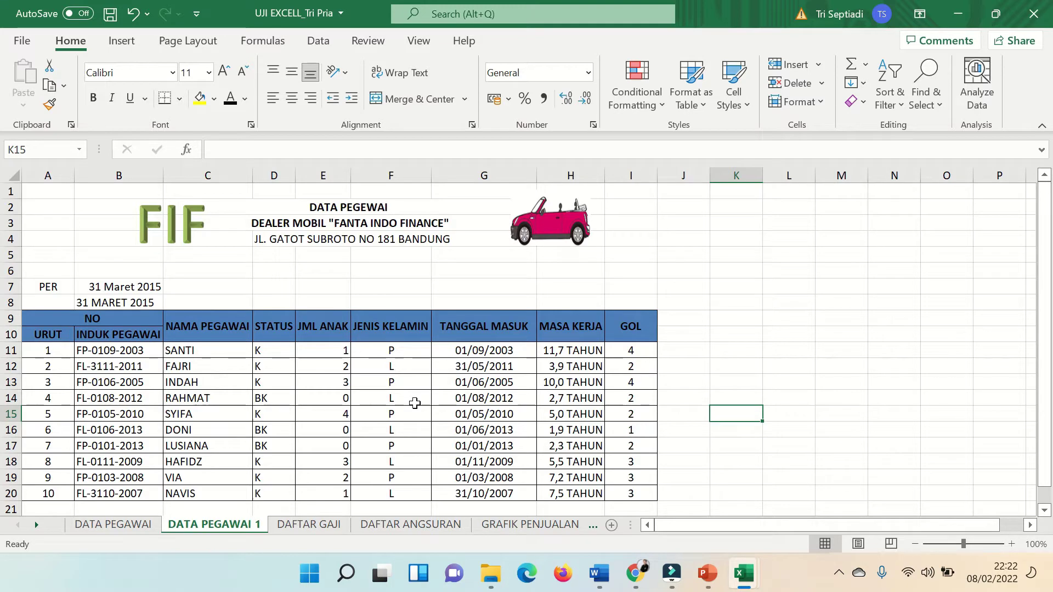
Step: Switch from the DATA PEGAWAI sheet to the DAFTAR GAJI salary sheet
{"action": "left_click", "coordinate": [121, 525]}
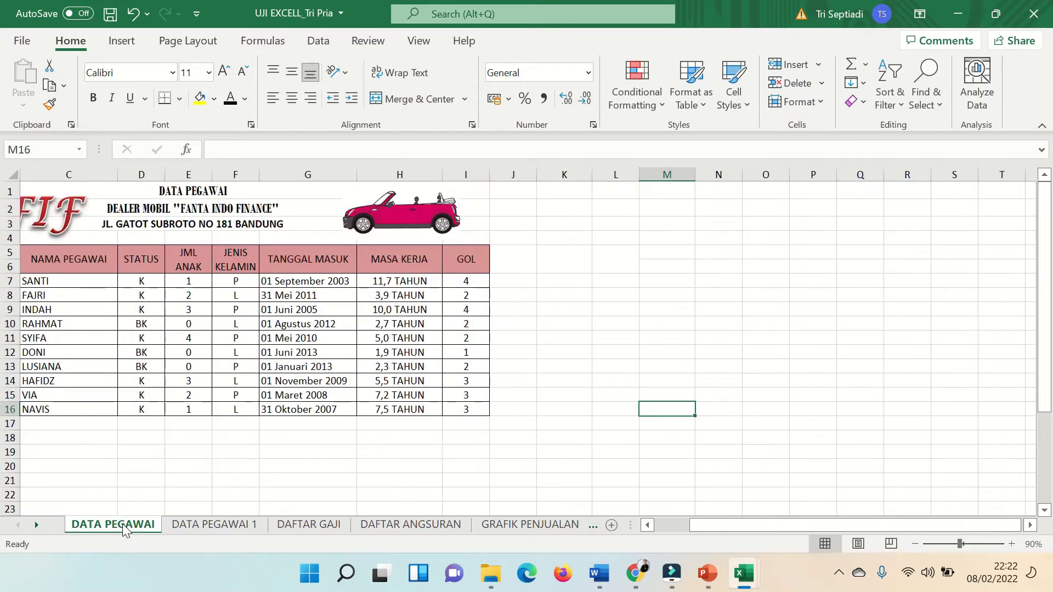
{"action": "left_click", "coordinate": [331, 527]}
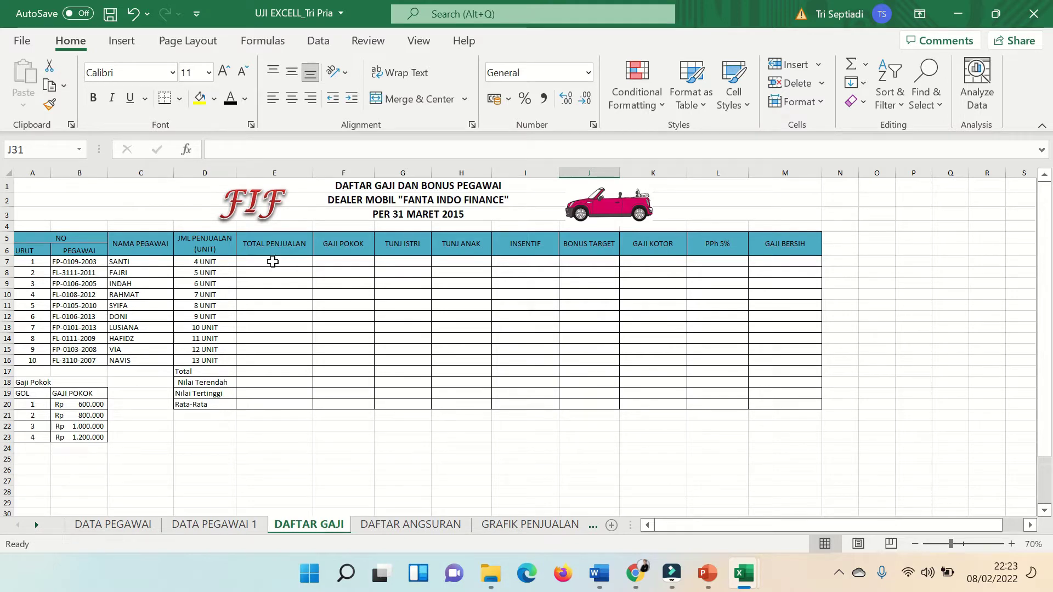
Step: Select E7 and snap Excel to the right half, with the Word exercise document on the left
{"action": "left_click", "coordinate": [273, 261]}
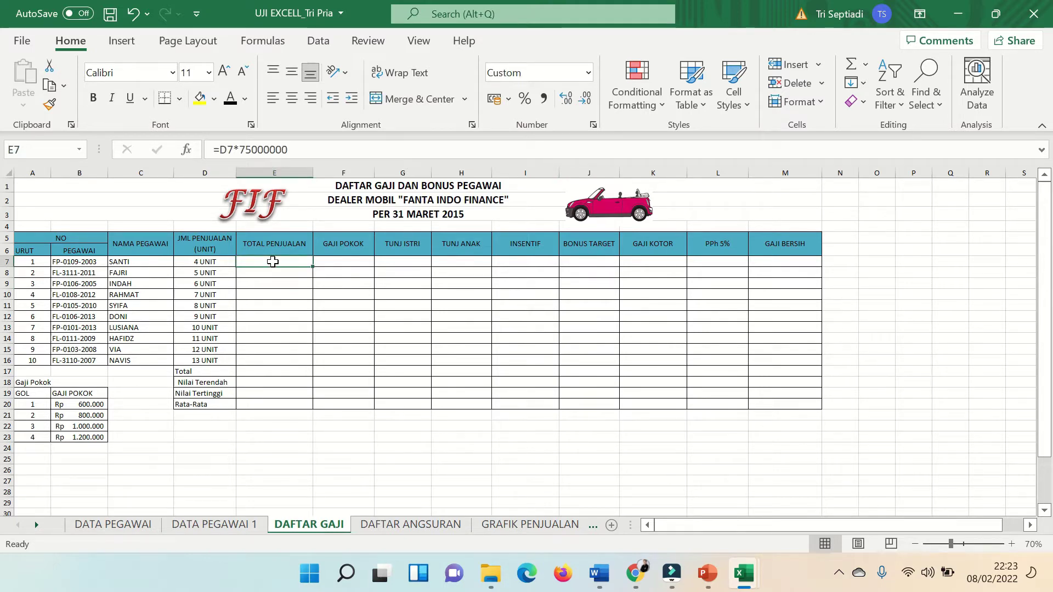
{"action": "key", "text": "super+Right"}
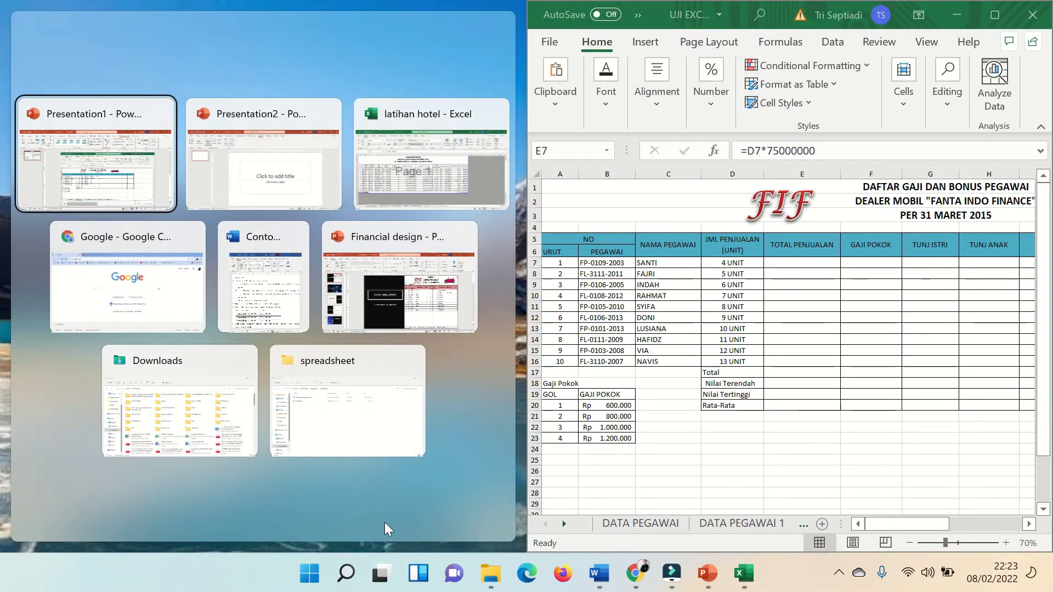
{"action": "left_click", "coordinate": [587, 574]}
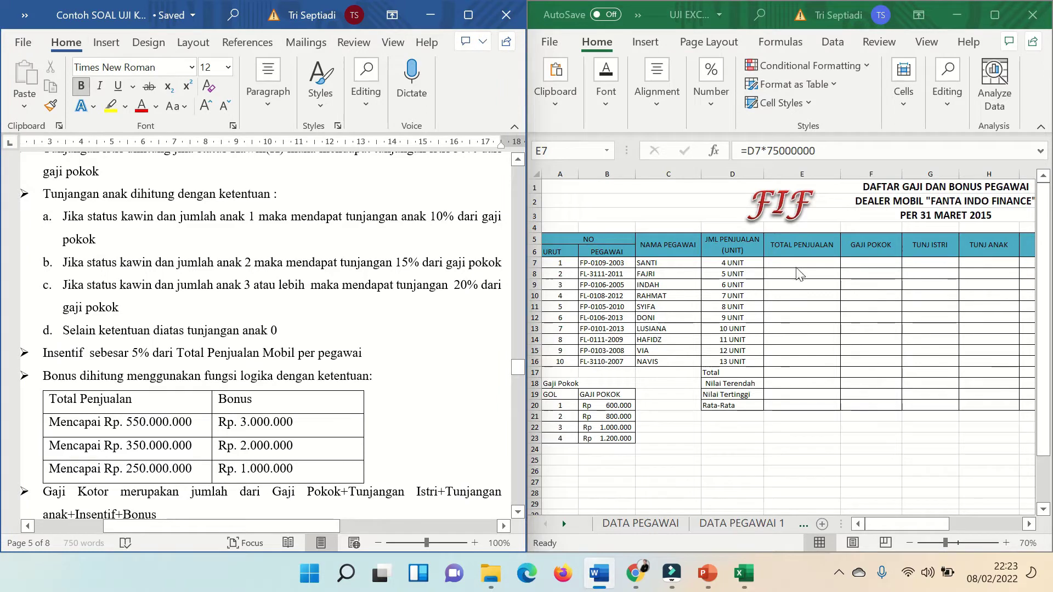
Step: Scroll the Word document to the rule that Total Penjualan equals units times Rp 75.000.000
{"action": "scroll", "coordinate": [295, 348], "scroll_direction": "up", "scroll_amount": 3}
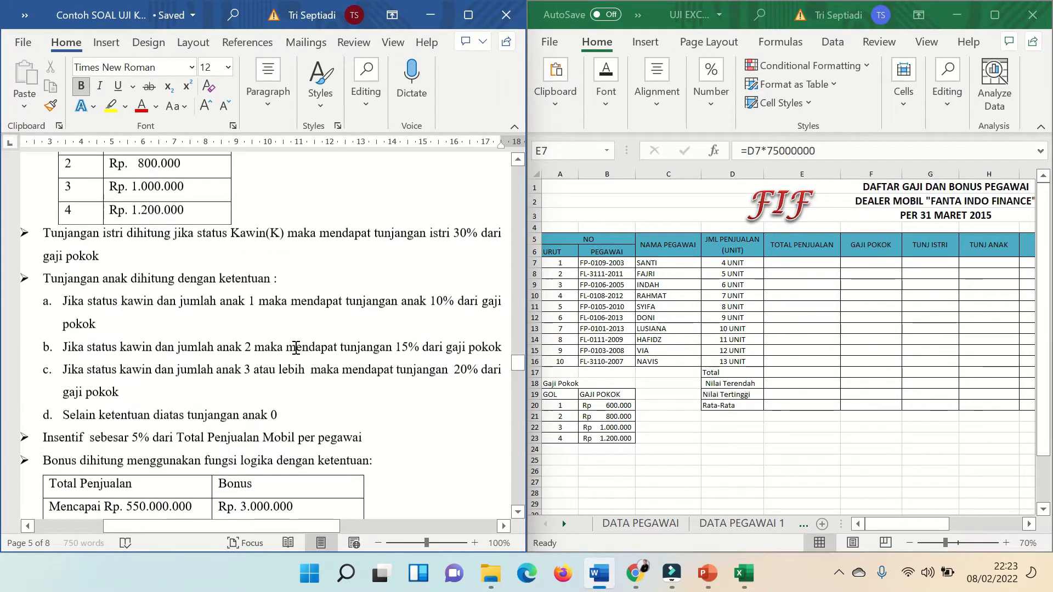
{"action": "scroll", "coordinate": [296, 347], "scroll_direction": "up", "scroll_amount": 5}
{"action": "scroll", "coordinate": [295, 347], "scroll_direction": "up", "scroll_amount": 8}
{"action": "scroll", "coordinate": [296, 347], "scroll_direction": "up", "scroll_amount": 6}
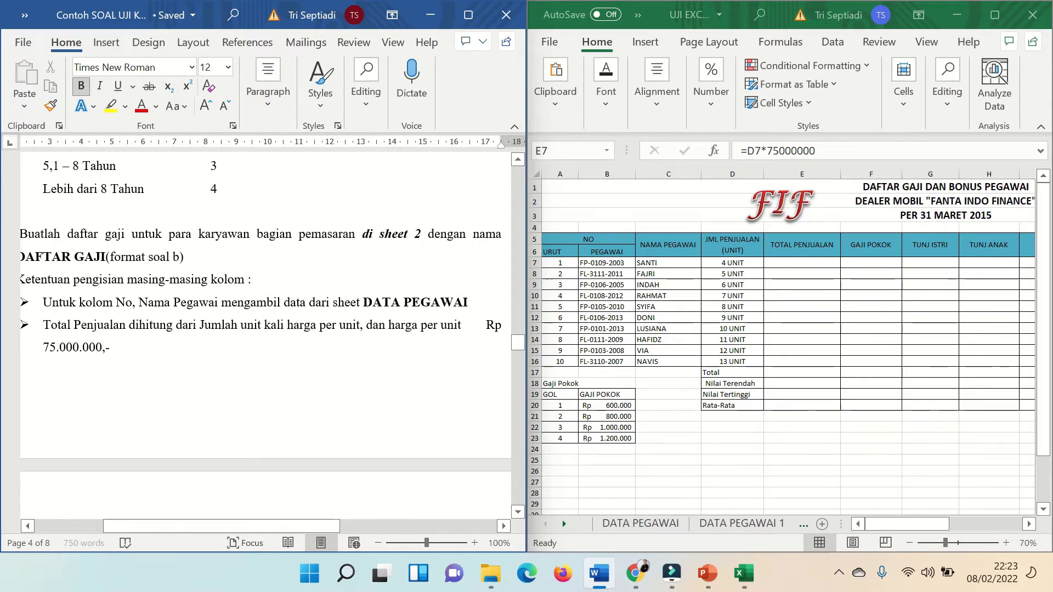
{"action": "right_click", "coordinate": [466, 350]}
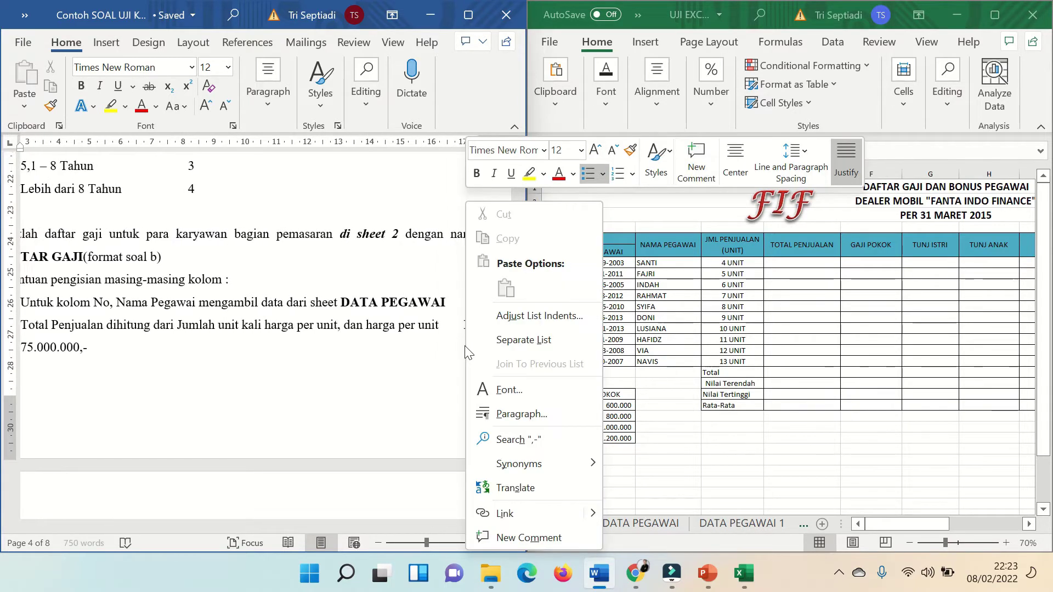
{"action": "left_click", "coordinate": [383, 354]}
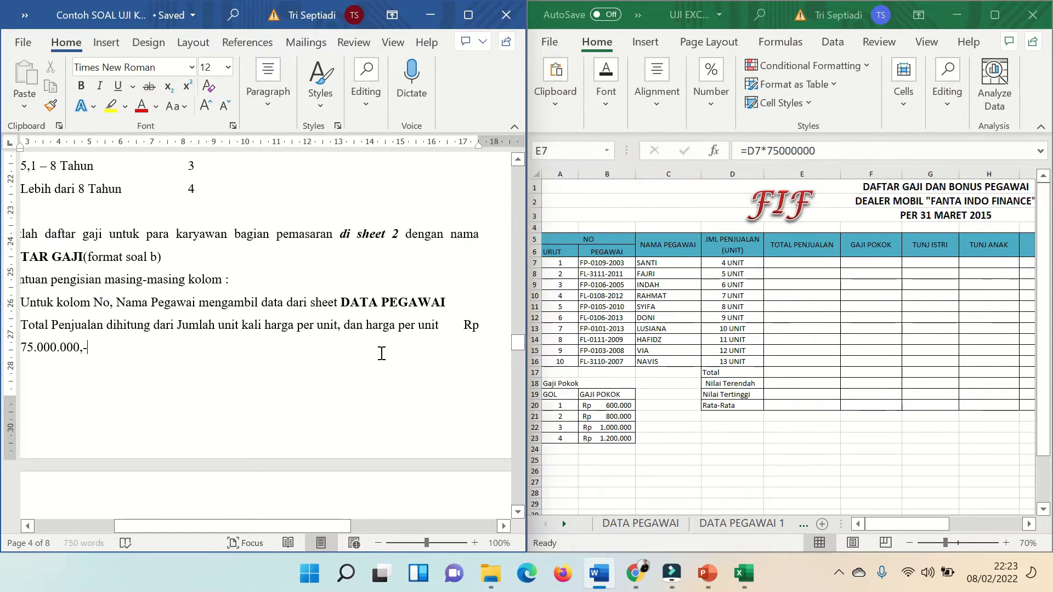
Step: Enter =D7*75000000 in E7, fill it down to E16, and maximize Excel
{"action": "left_click", "coordinate": [812, 262]}
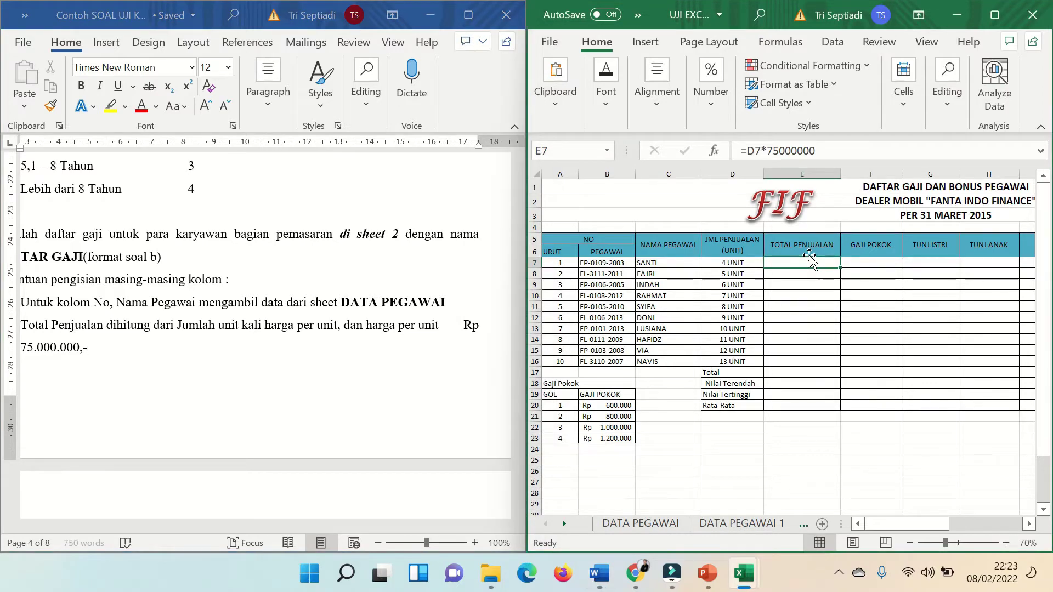
{"action": "type", "text": "="}
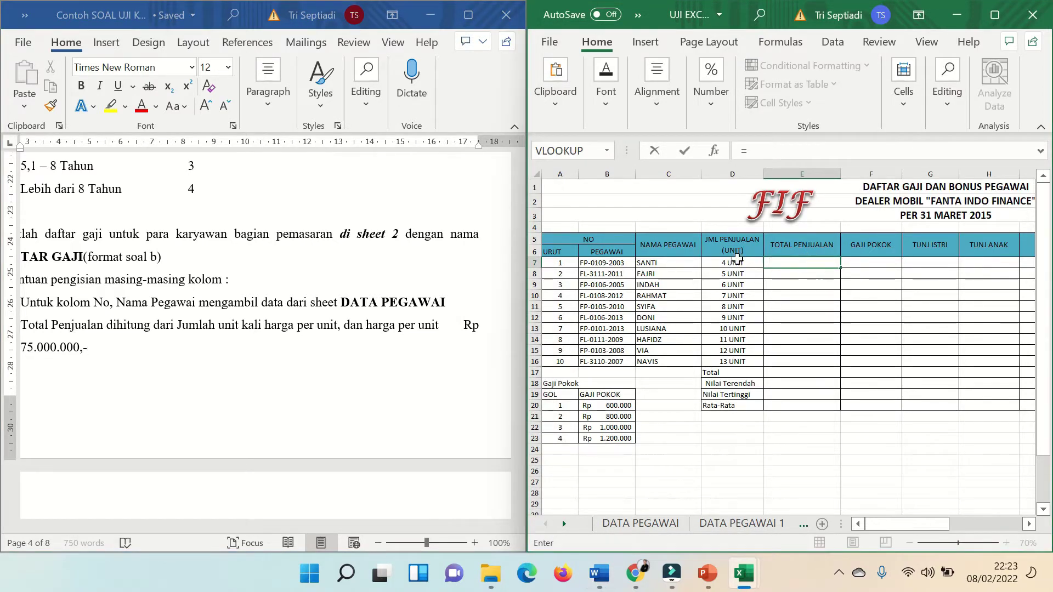
{"action": "left_click", "coordinate": [736, 264]}
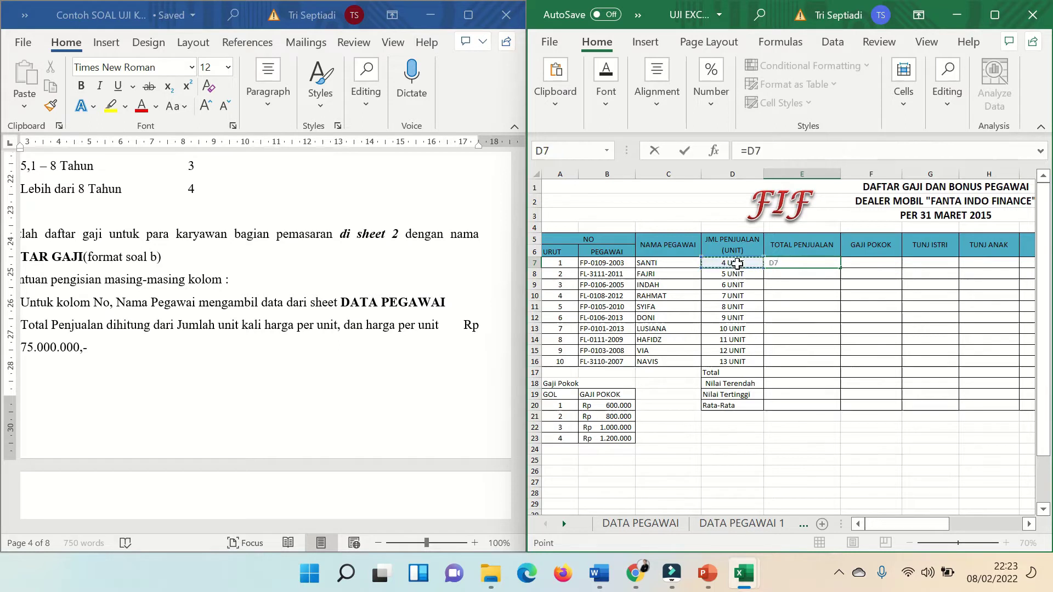
{"action": "type", "text": "*"}
{"action": "type", "text": "7"}
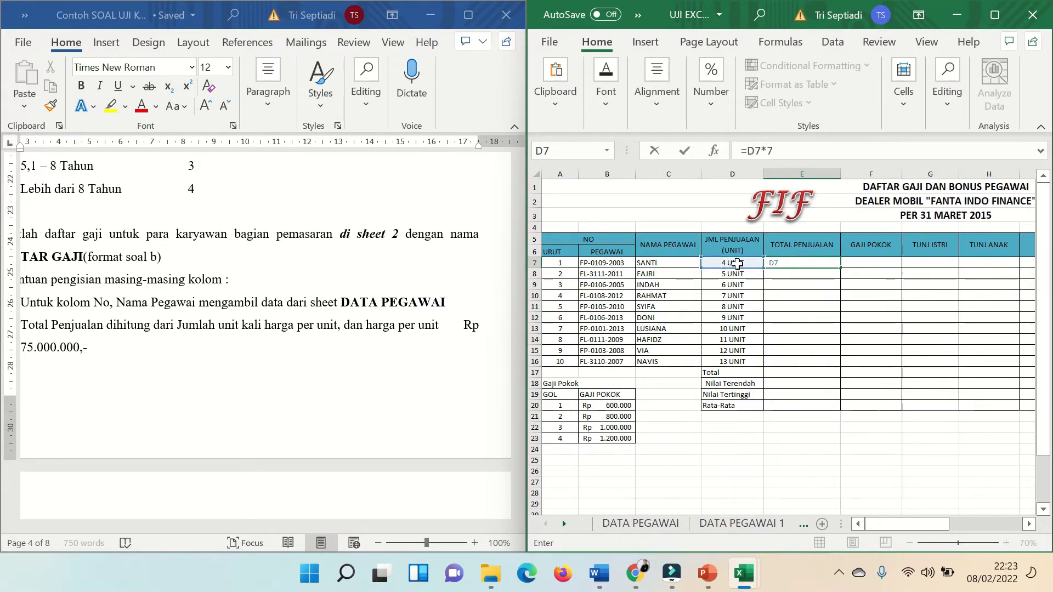
{"action": "type", "text": "5000000"}
{"action": "key", "text": "Return"}
{"action": "left_click", "coordinate": [830, 261]}
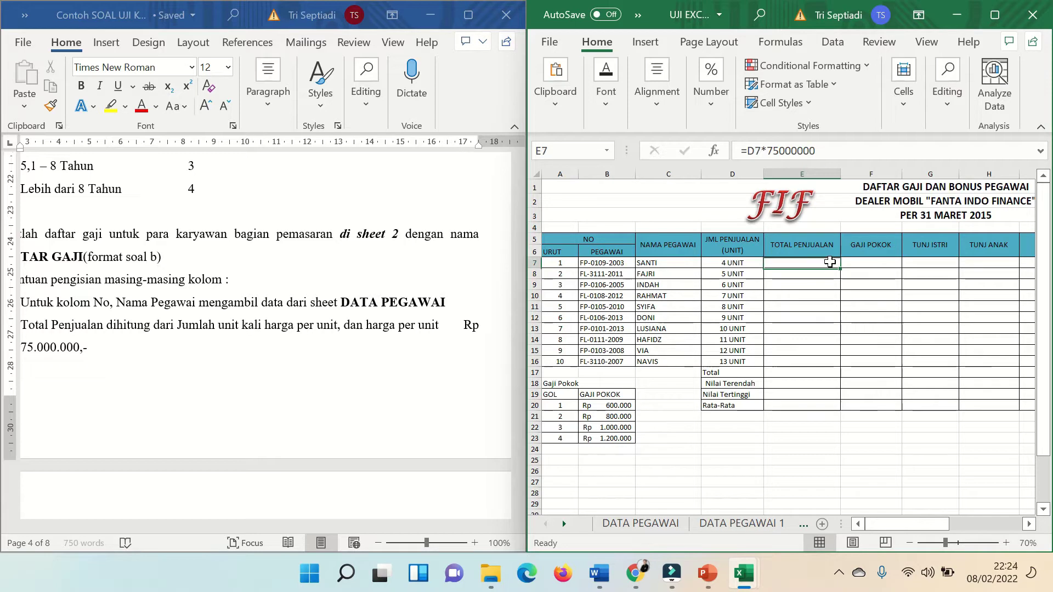
{"action": "mouse_move", "coordinate": [840, 269]}
{"action": "left_mouse_down"}
{"action": "mouse_move", "coordinate": [839, 378]}
{"action": "mouse_move", "coordinate": [839, 367]}
{"action": "left_mouse_up"}
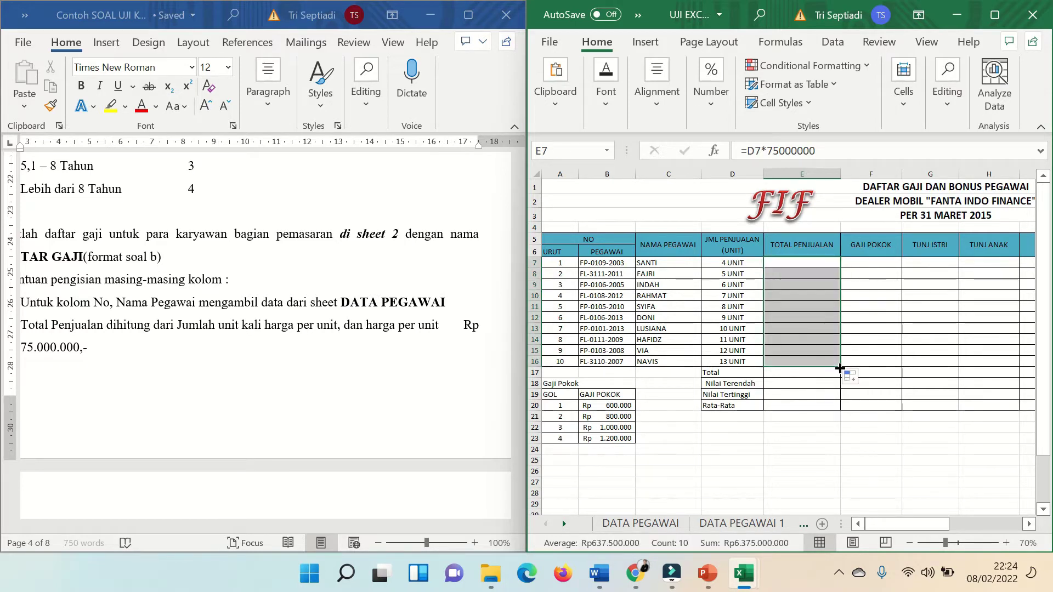
{"action": "left_click", "coordinate": [994, 19]}
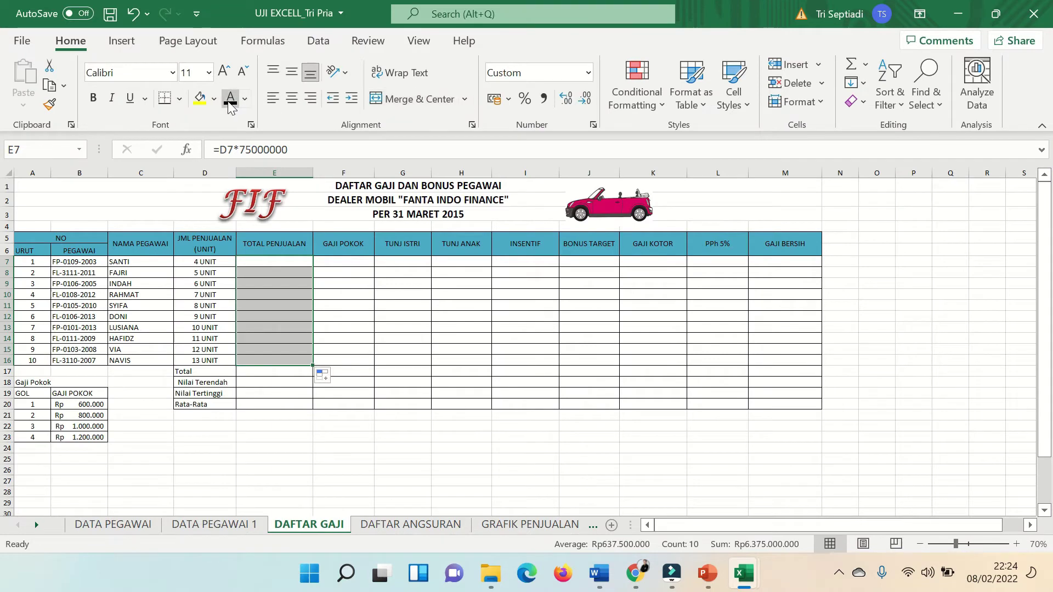
Step: Select F7, the first GAJI POKOK cell holding the VLOOKUP formula
{"action": "left_click", "coordinate": [353, 262]}
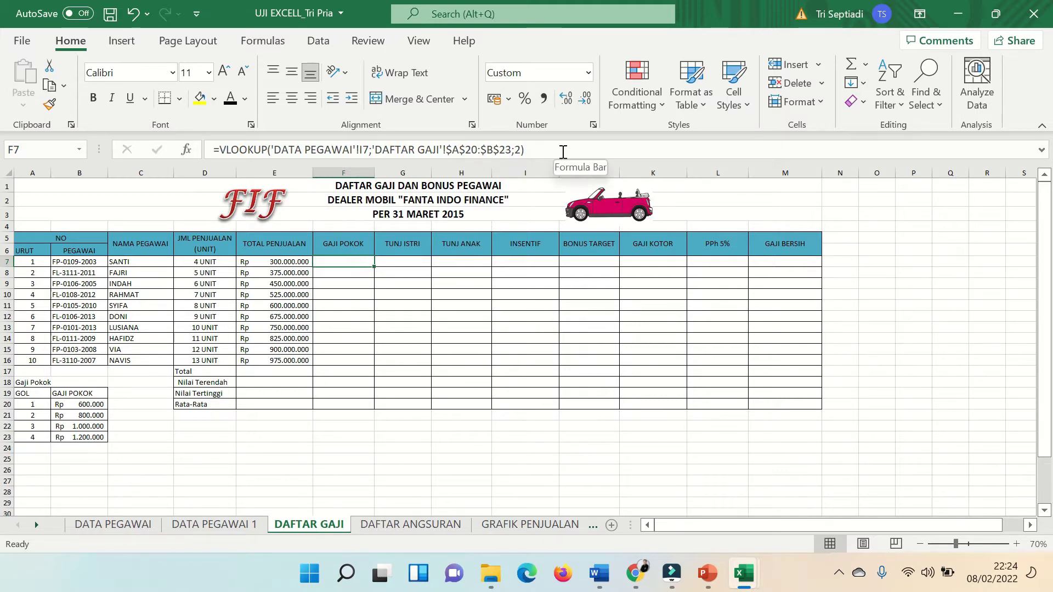
Step: Replace F7's formula with a new VLOOKUP using 'DATA PEGAWAI'!I7 as the lookup value
{"action": "left_click_drag", "start_coordinate": [557, 148], "coordinate": [197, 149]}
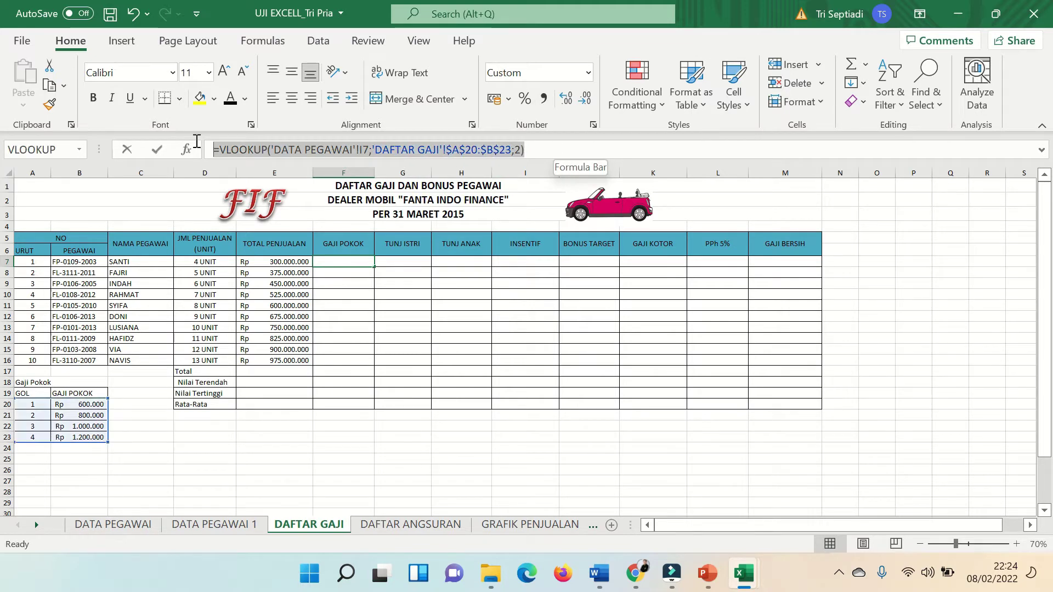
{"action": "key", "text": "BackSpace"}
{"action": "type", "text": "="}
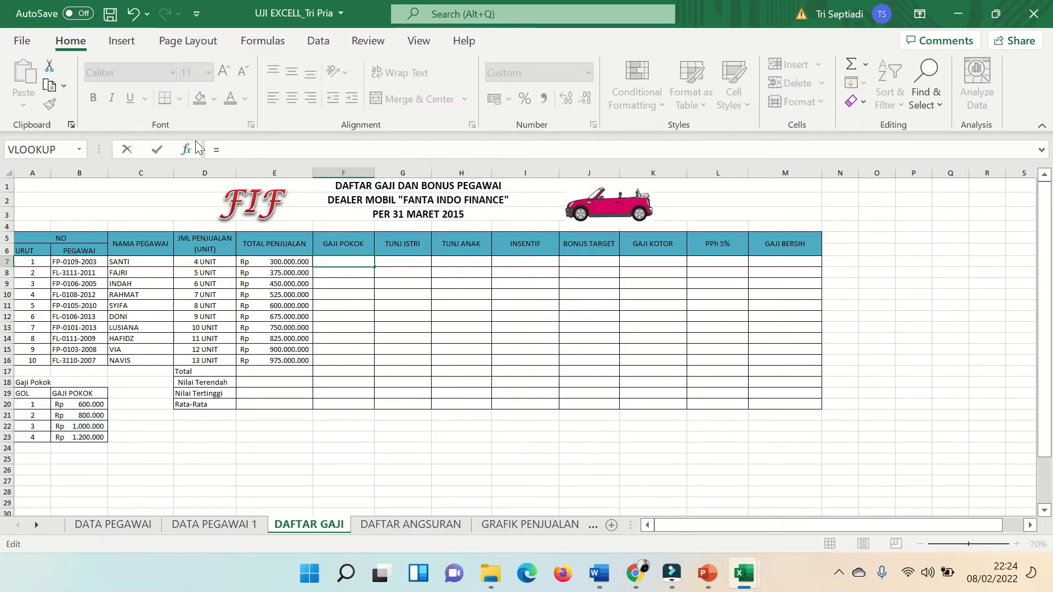
{"action": "type", "text": "VLOO"}
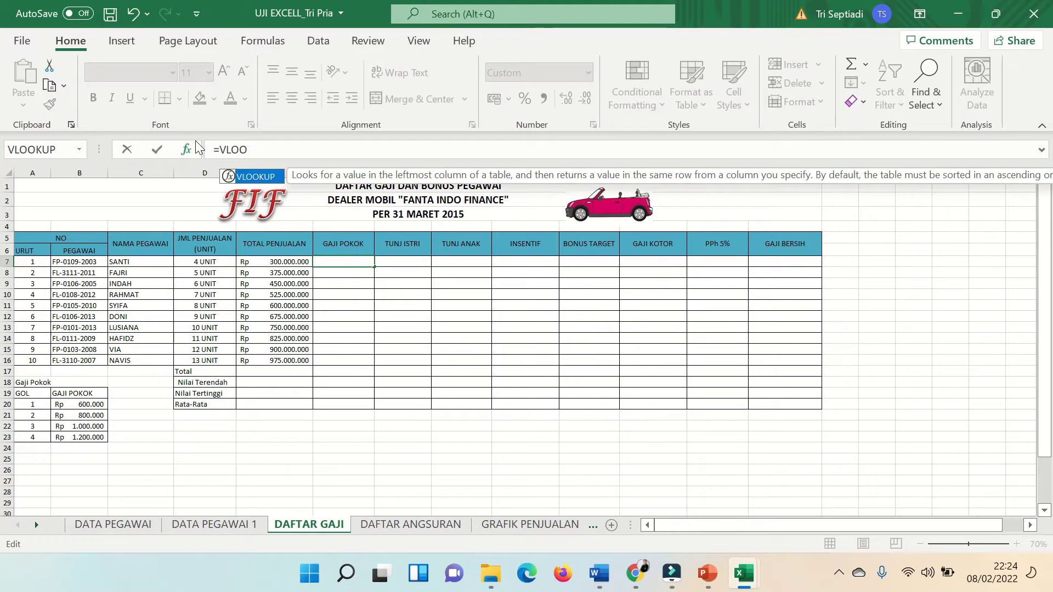
{"action": "double_click", "coordinate": [266, 175]}
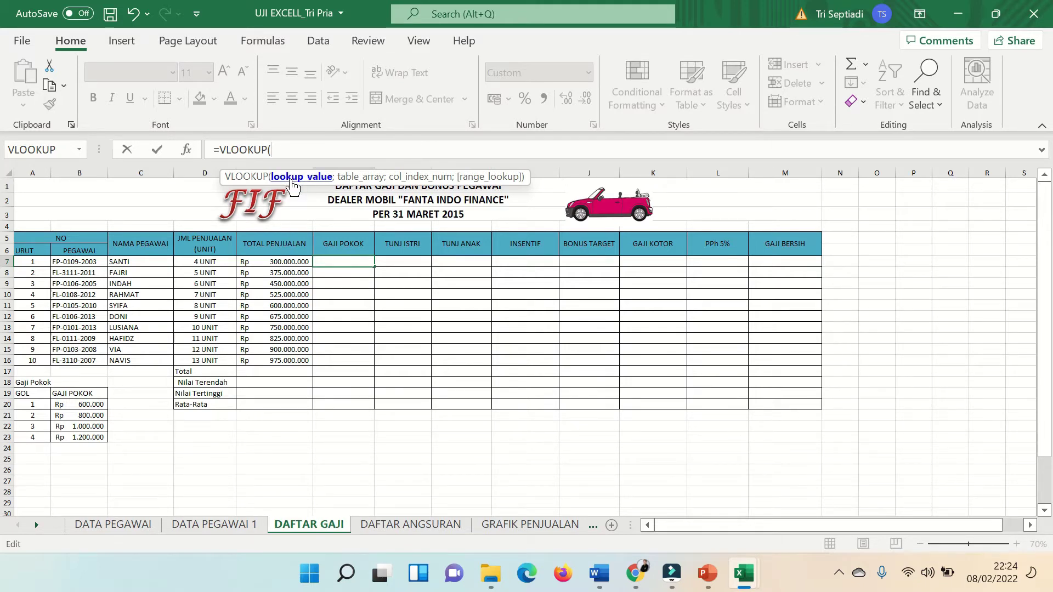
{"action": "left_click", "coordinate": [117, 524]}
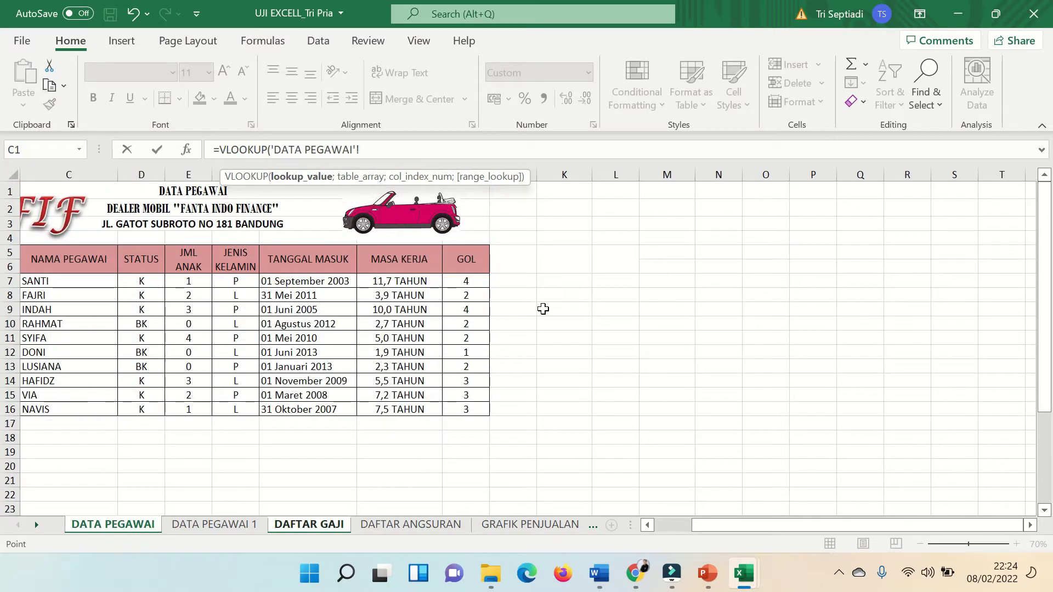
{"action": "left_click", "coordinate": [469, 280]}
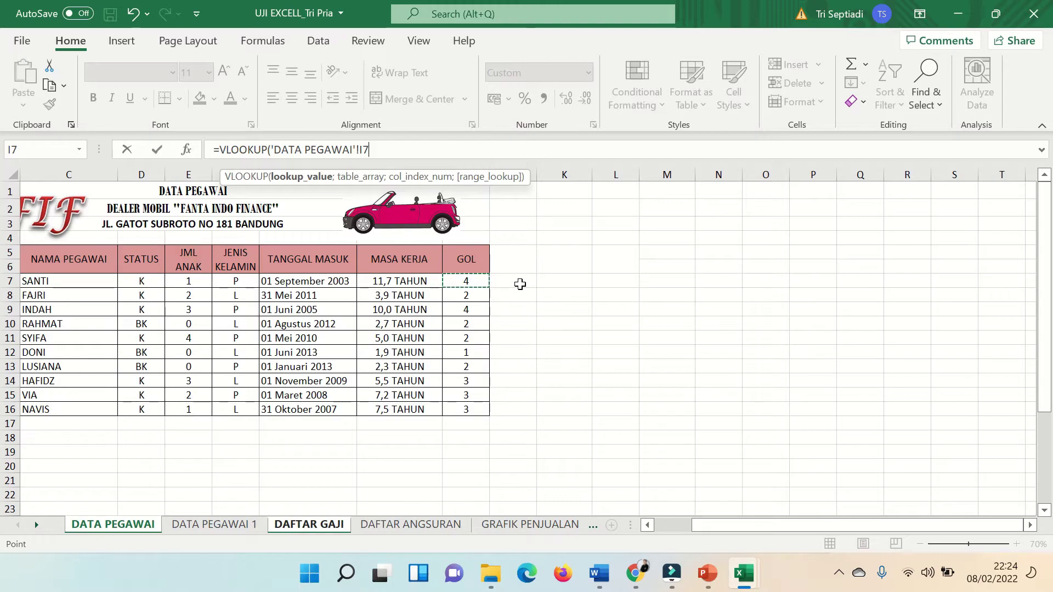
Step: Complete the lookup with absolute range $A$20:$B$23, column 2 and exact match 0
{"action": "type", "text": ";"}
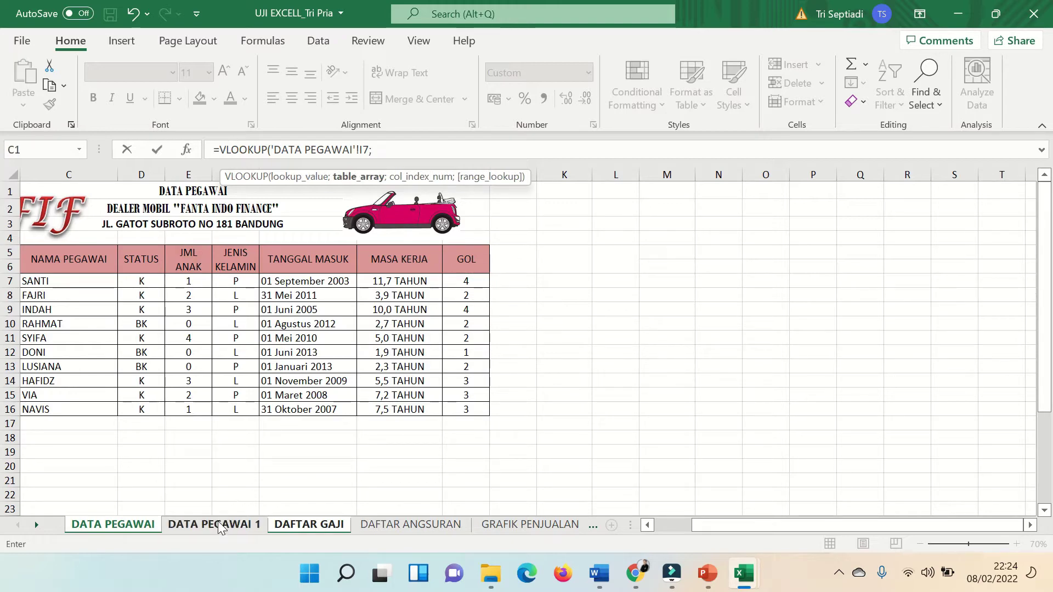
{"action": "left_click", "coordinate": [303, 525]}
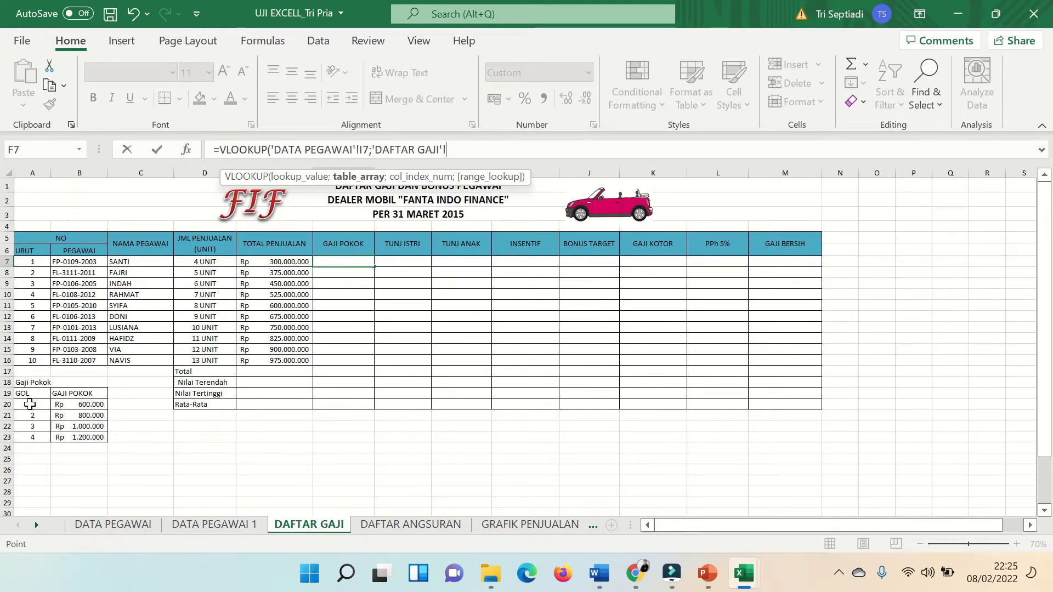
{"action": "mouse_move", "coordinate": [30, 407]}
{"action": "left_mouse_down"}
{"action": "mouse_move", "coordinate": [86, 418]}
{"action": "mouse_move", "coordinate": [86, 437]}
{"action": "left_mouse_up"}
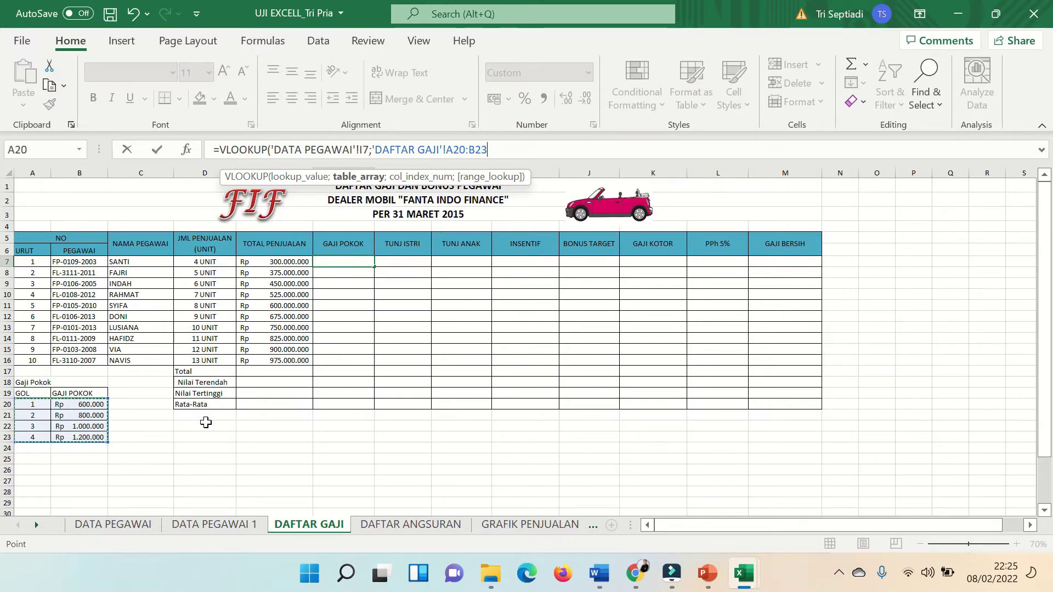
{"action": "key", "text": "F4"}
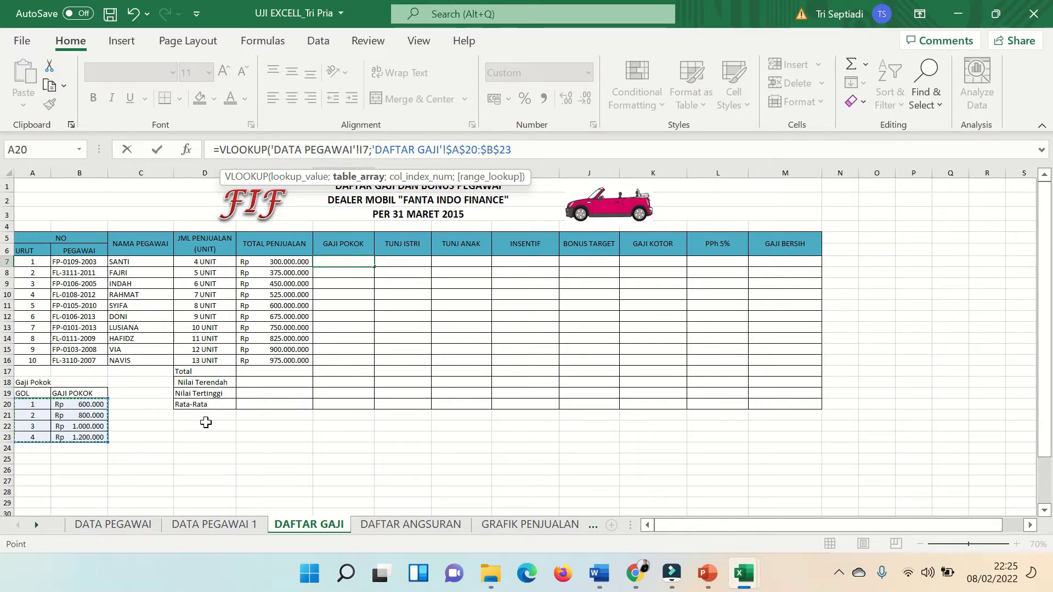
{"action": "type", "text": ";2"}
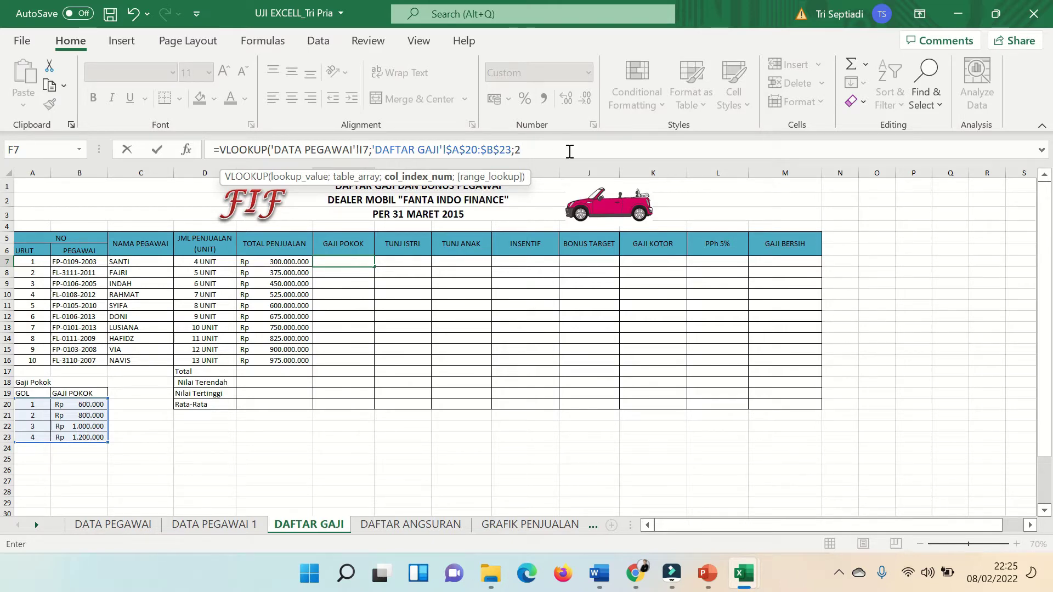
{"action": "type", "text": ";2"}
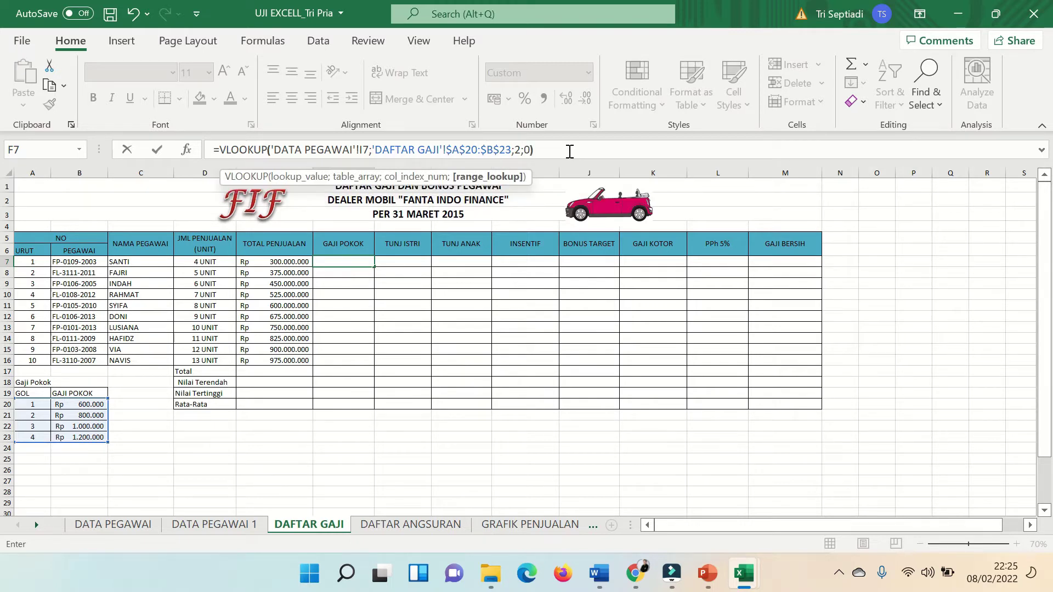
{"action": "type", "text": ")"}
{"action": "key", "text": "Return"}
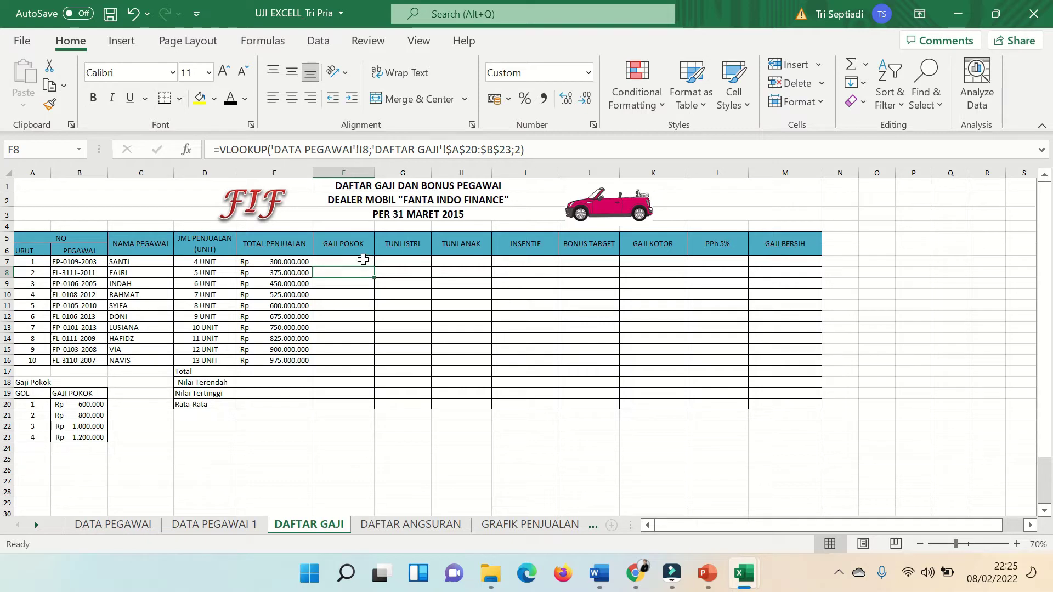
Step: Fill the GAJI POKOK formula down F7:F16 and change the font color so the amounts show
{"action": "left_click", "coordinate": [364, 264]}
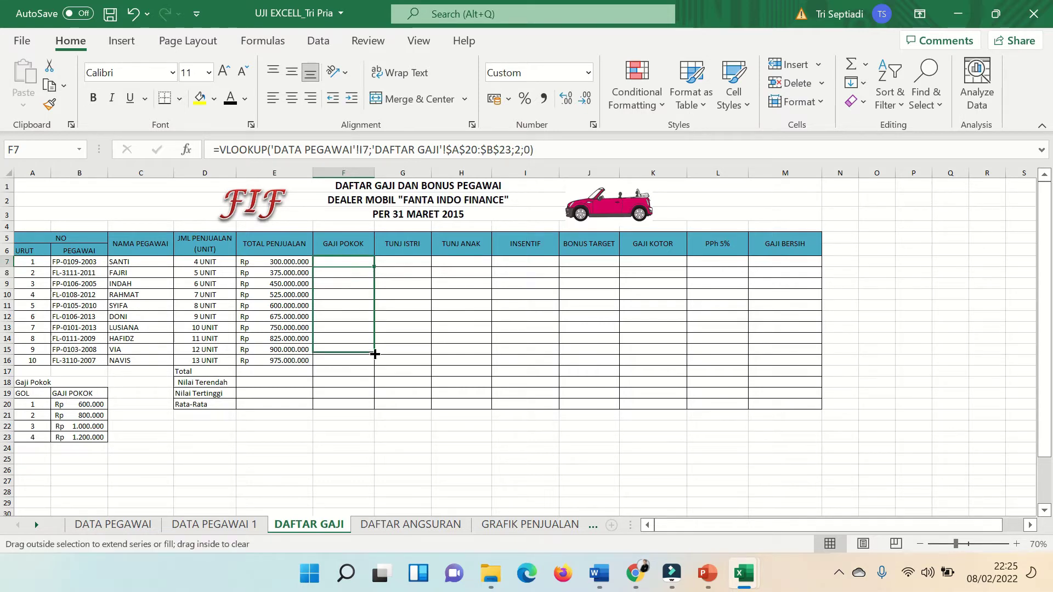
{"action": "left_click_drag", "start_coordinate": [374, 266], "coordinate": [376, 363]}
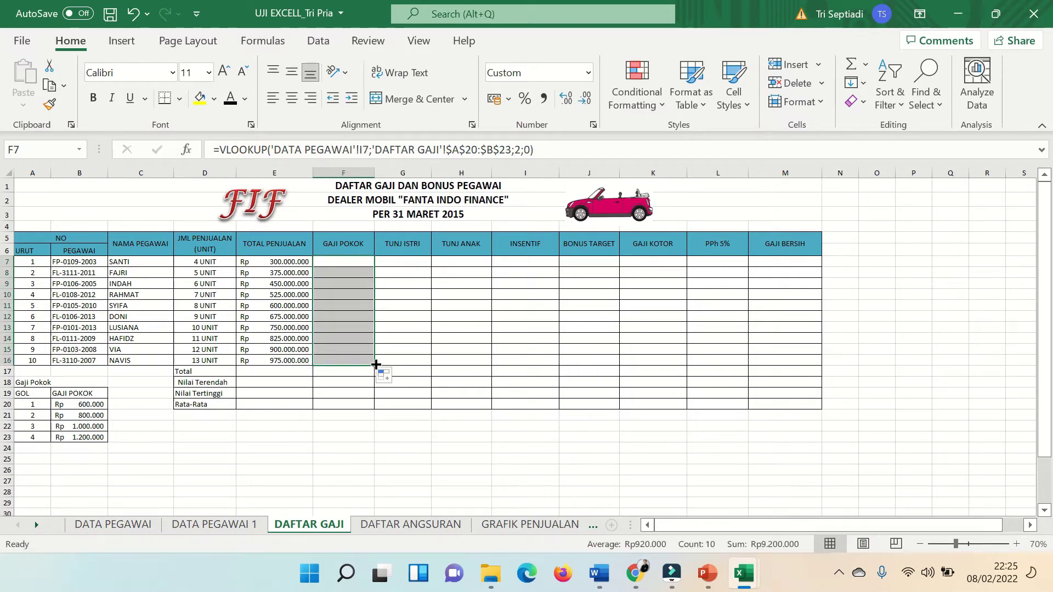
{"action": "left_click", "coordinate": [228, 102]}
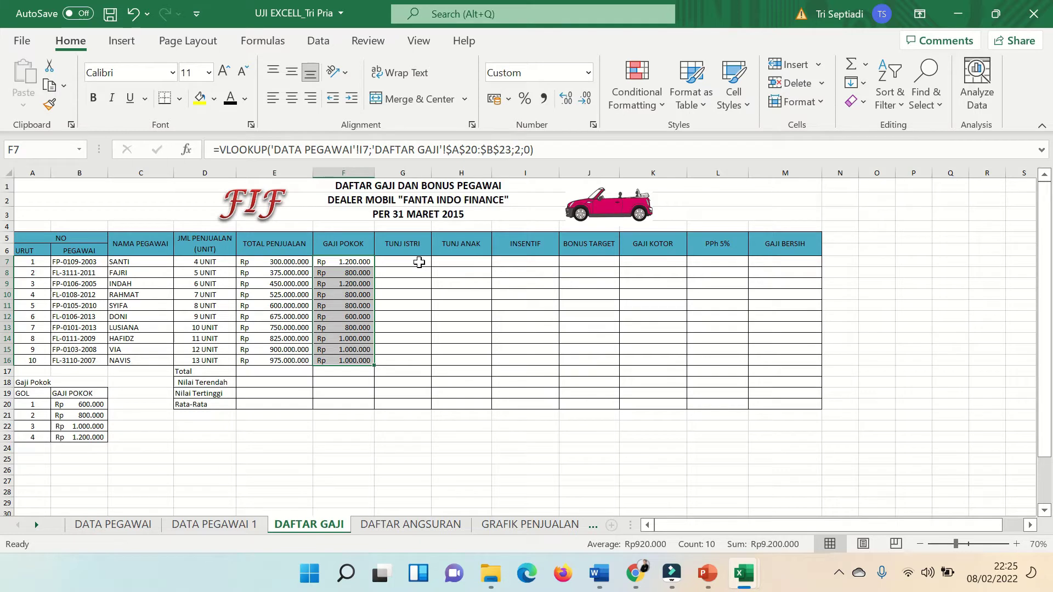
{"action": "left_click", "coordinate": [419, 262]}
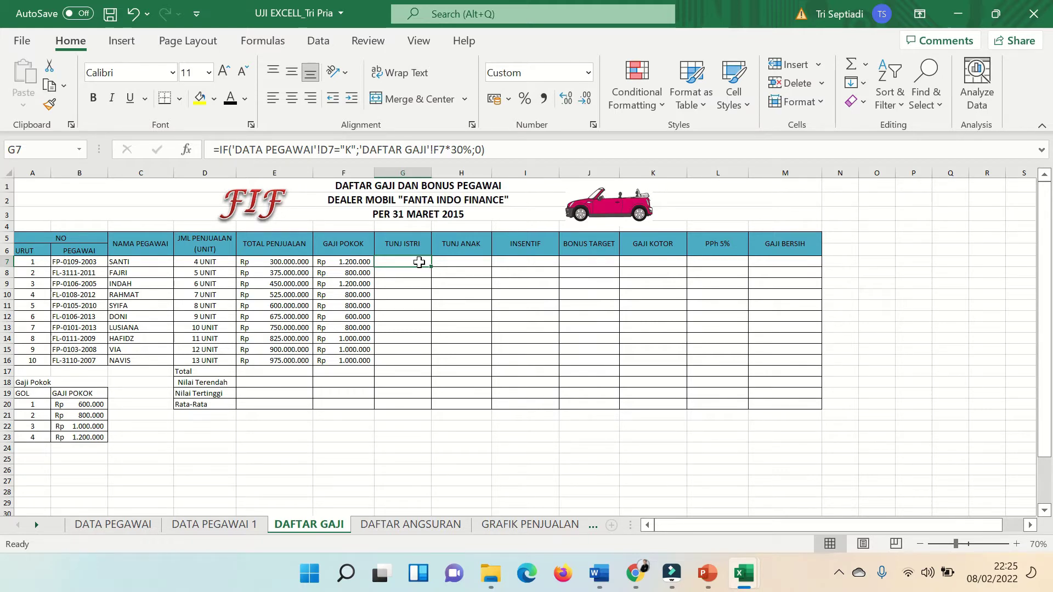
{"action": "mouse_move", "coordinate": [599, 573]}
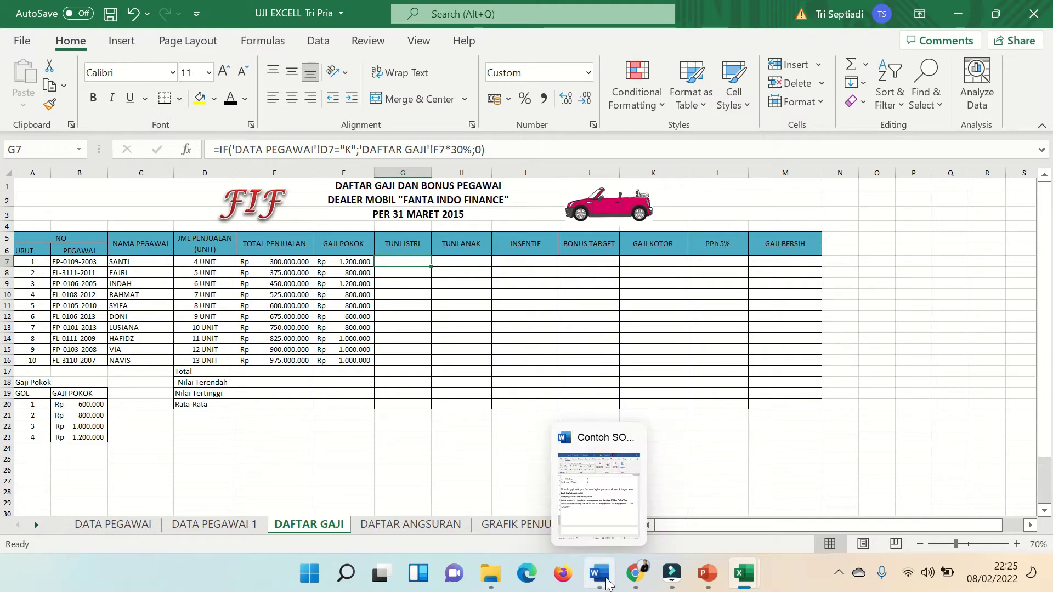
{"action": "left_click", "coordinate": [598, 488]}
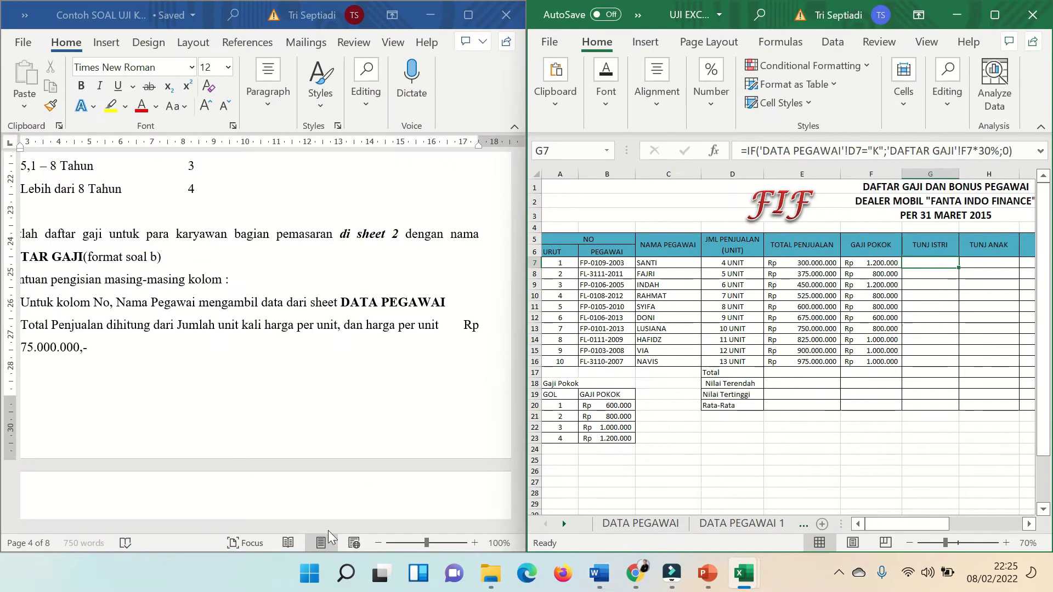
{"action": "scroll", "coordinate": [291, 368], "scroll_direction": "down", "scroll_amount": 5}
{"action": "scroll", "coordinate": [296, 366], "scroll_direction": "down", "scroll_amount": 1}
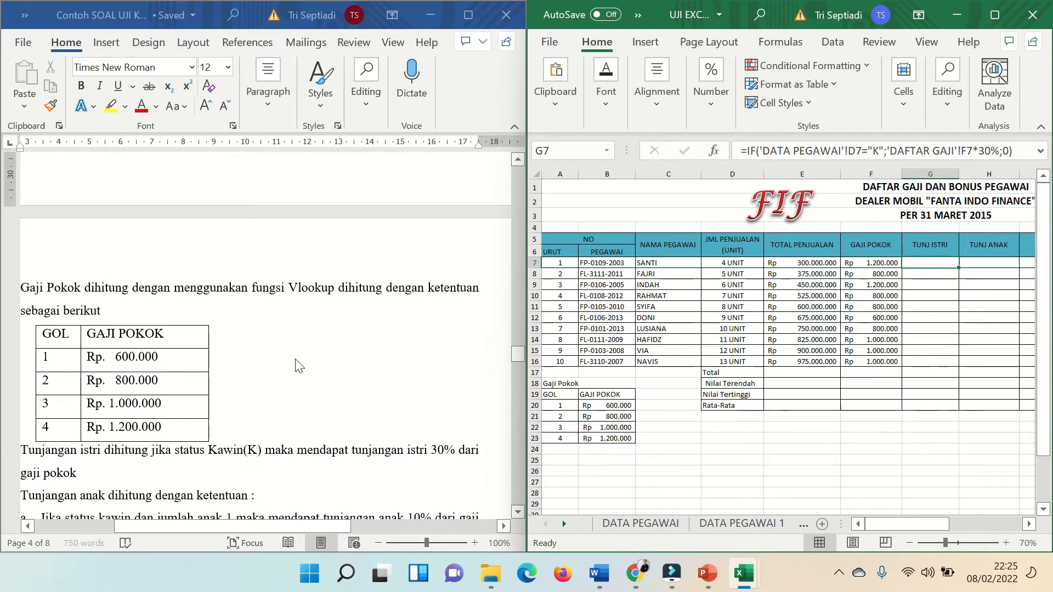
{"action": "scroll", "coordinate": [297, 367], "scroll_direction": "down", "scroll_amount": 1}
{"action": "scroll", "coordinate": [296, 367], "scroll_direction": "down", "scroll_amount": 1}
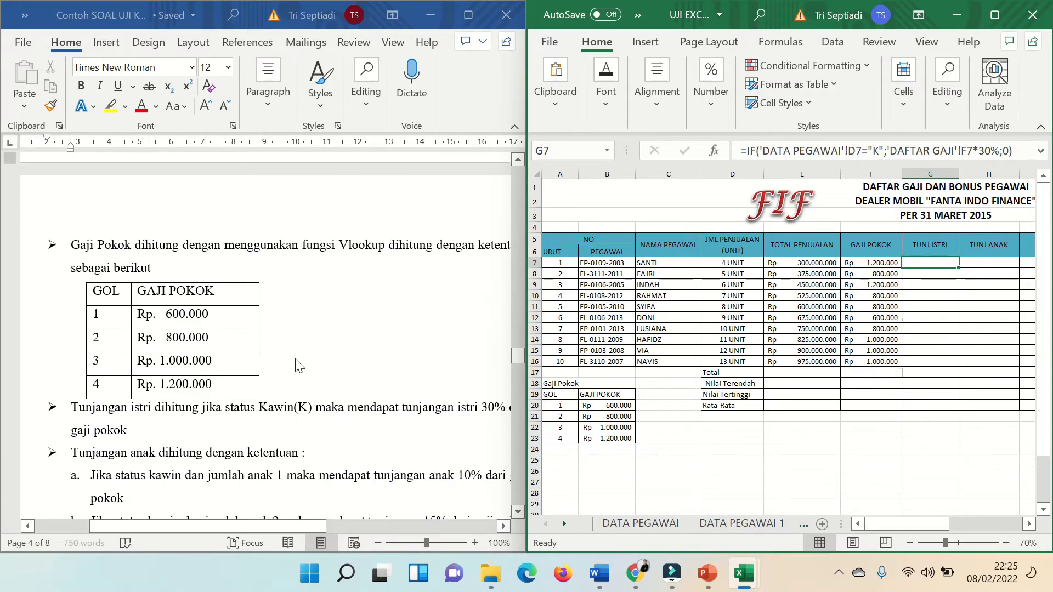
{"action": "scroll", "coordinate": [297, 367], "scroll_direction": "down", "scroll_amount": 1}
{"action": "scroll", "coordinate": [296, 366], "scroll_direction": "down", "scroll_amount": 1}
{"action": "scroll", "coordinate": [299, 367], "scroll_direction": "down", "scroll_amount": 1}
{"action": "scroll", "coordinate": [299, 367], "scroll_direction": "down", "scroll_amount": 1}
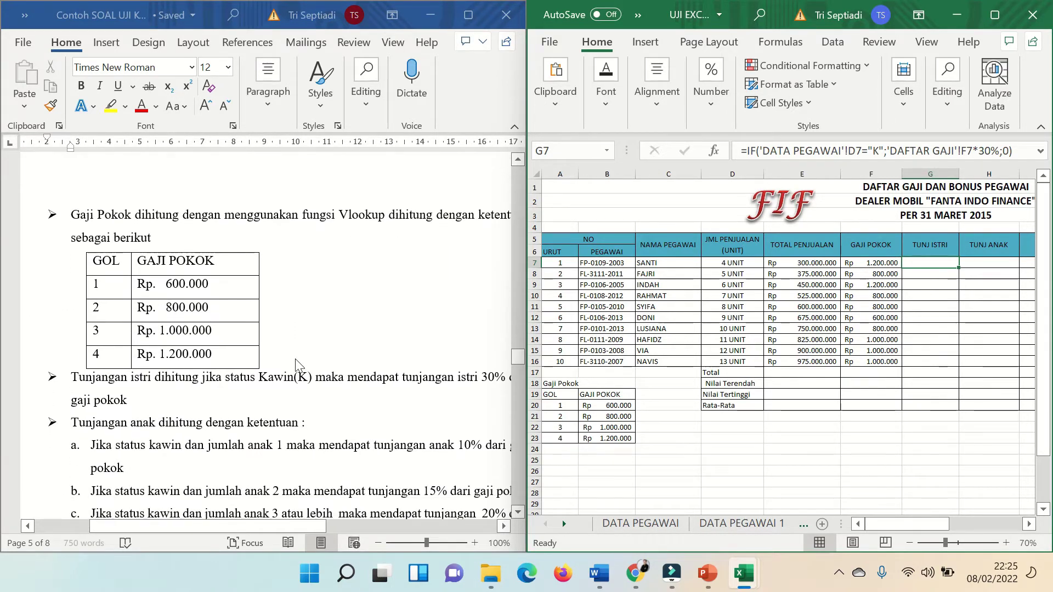
{"action": "scroll", "coordinate": [299, 367], "scroll_direction": "down", "scroll_amount": 1}
{"action": "scroll", "coordinate": [299, 367], "scroll_direction": "down", "scroll_amount": 1}
{"action": "scroll", "coordinate": [297, 367], "scroll_direction": "down", "scroll_amount": 1}
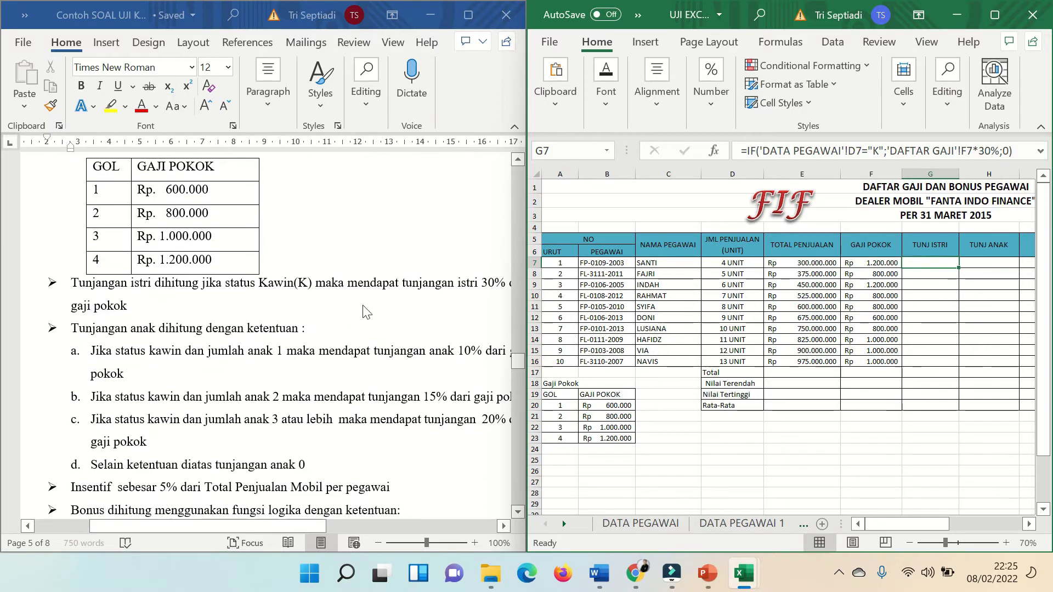
{"action": "scroll", "coordinate": [356, 312], "scroll_direction": "right", "scroll_amount": 1}
{"action": "scroll", "coordinate": [363, 312], "scroll_direction": "right", "scroll_amount": 1}
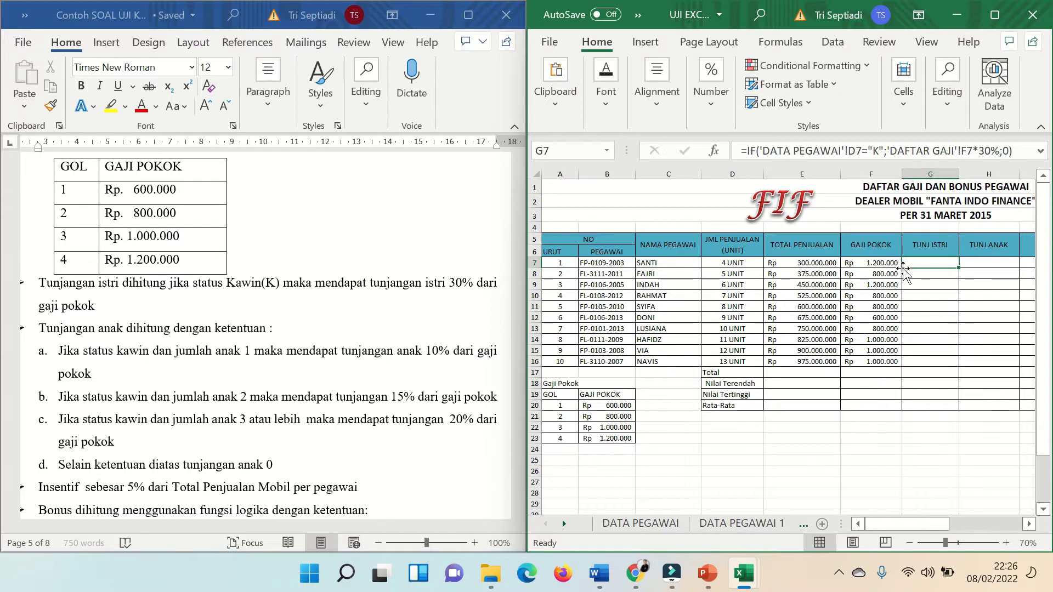
{"action": "left_click", "coordinate": [995, 15]}
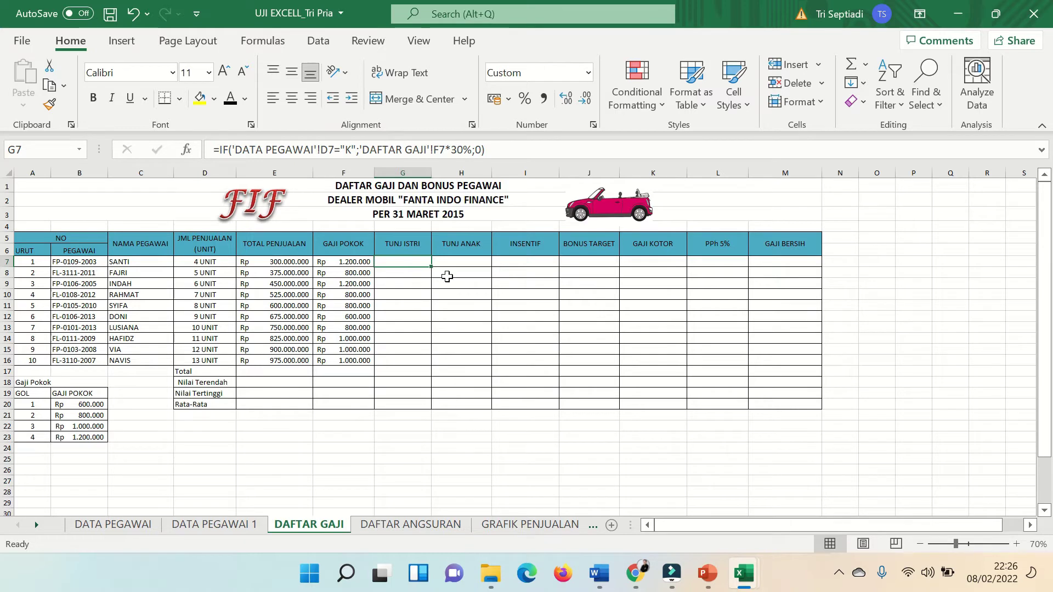
Step: Replace G7's formula with an IF testing whether 'DATA PEGAWAI'!D7 equals "k"
{"action": "left_click", "coordinate": [508, 148]}
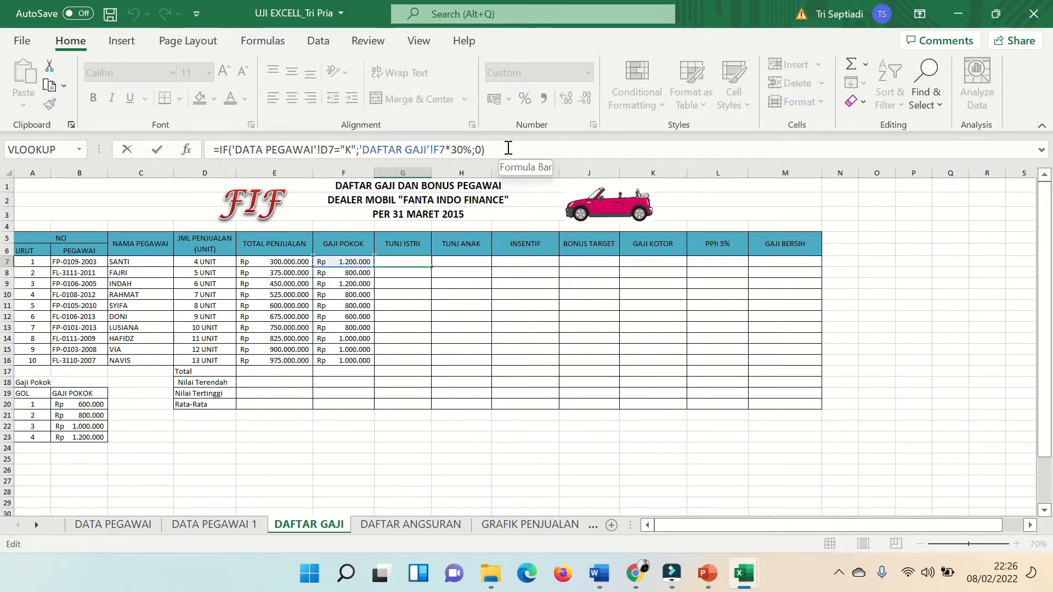
{"action": "left_click_drag", "start_coordinate": [487, 150], "coordinate": [145, 137]}
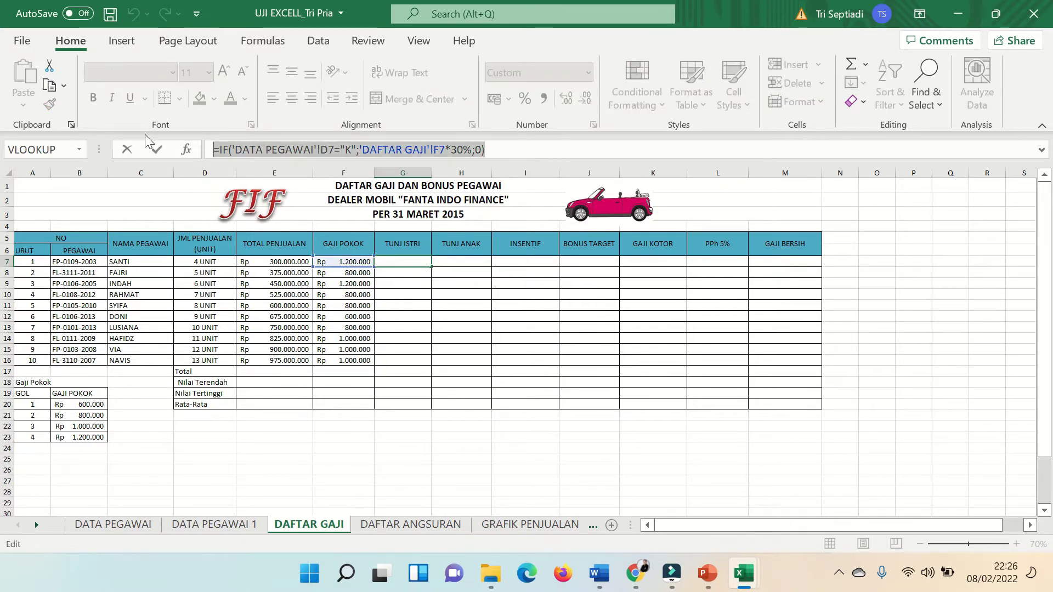
{"action": "key", "text": "BackSpace"}
{"action": "type", "text": "="}
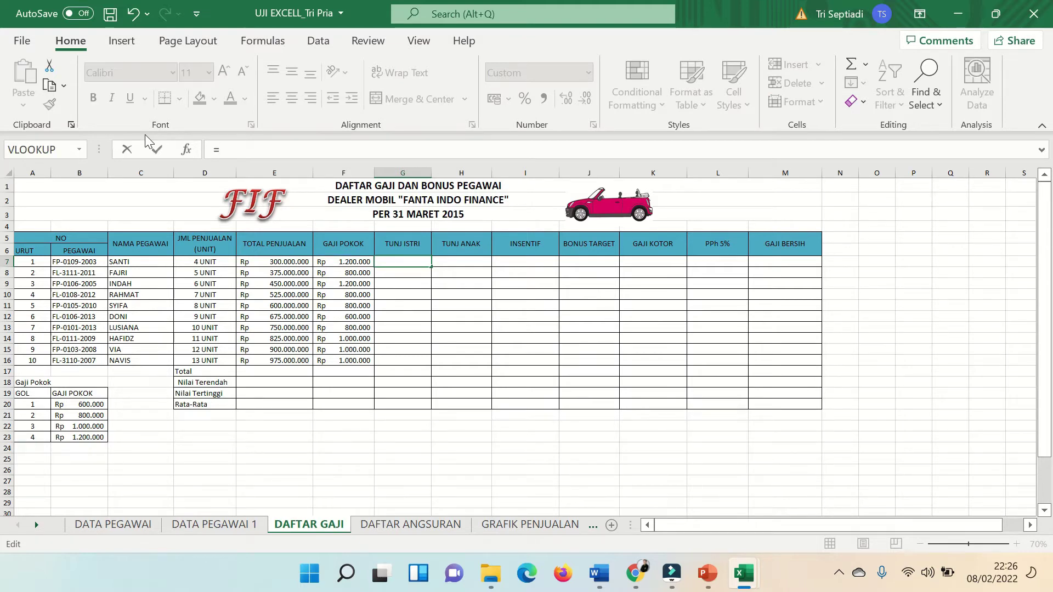
{"action": "type", "text": "IF"}
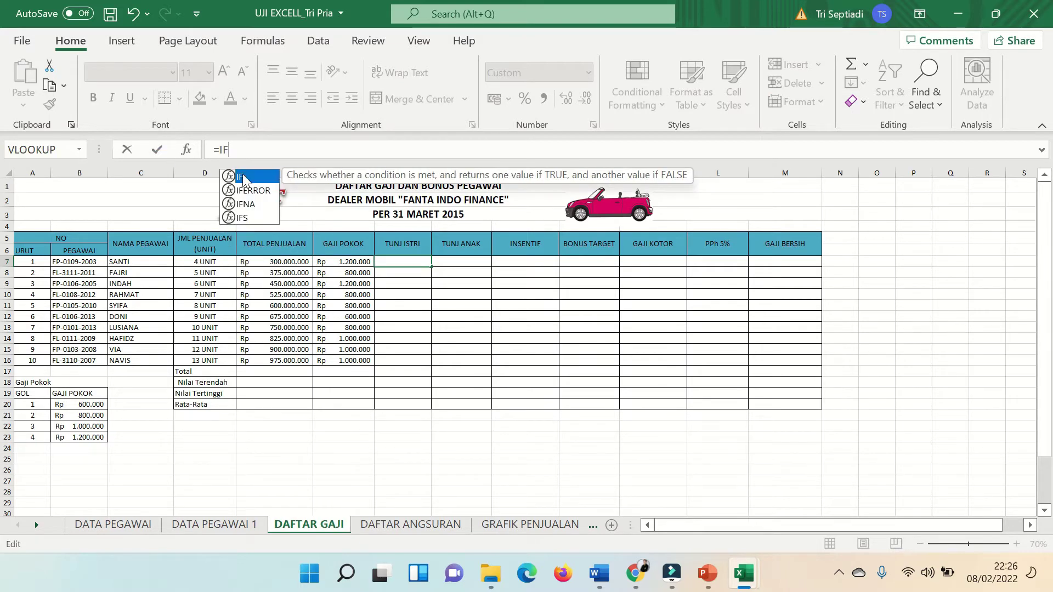
{"action": "double_click", "coordinate": [246, 178]}
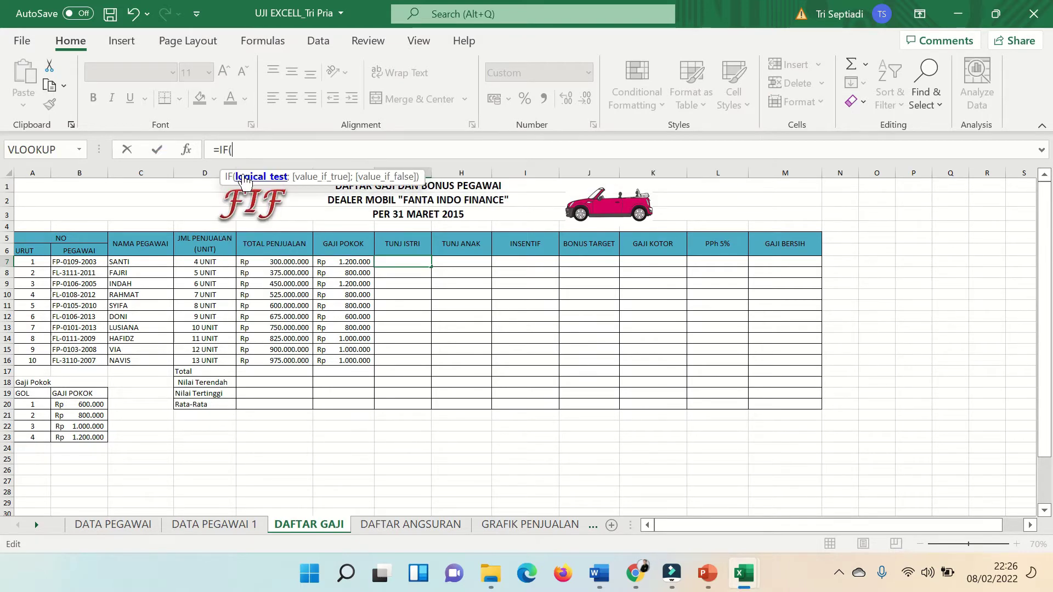
{"action": "left_click", "coordinate": [129, 525]}
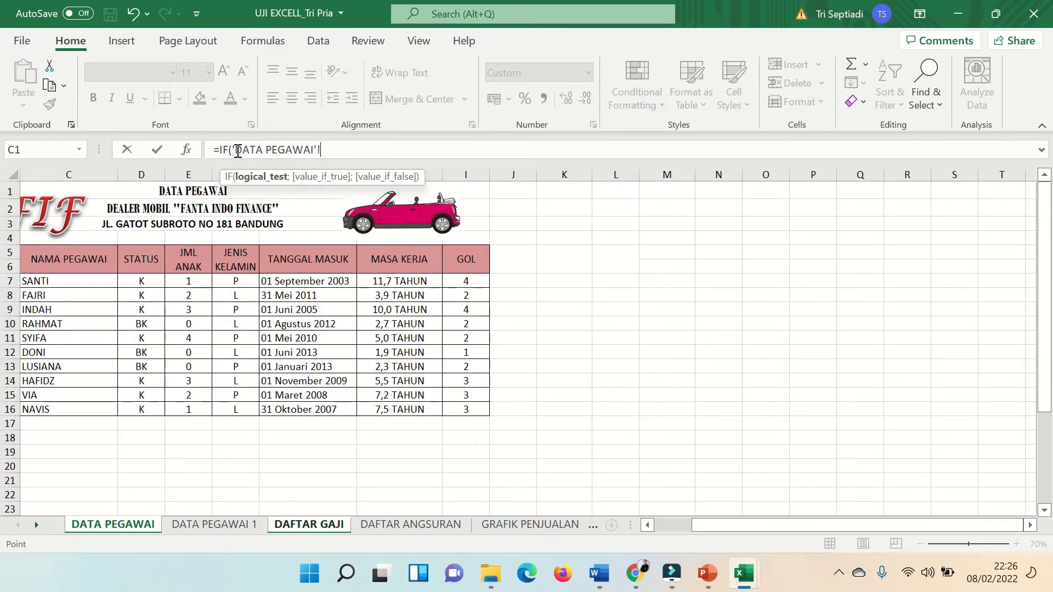
{"action": "left_click", "coordinate": [140, 280]}
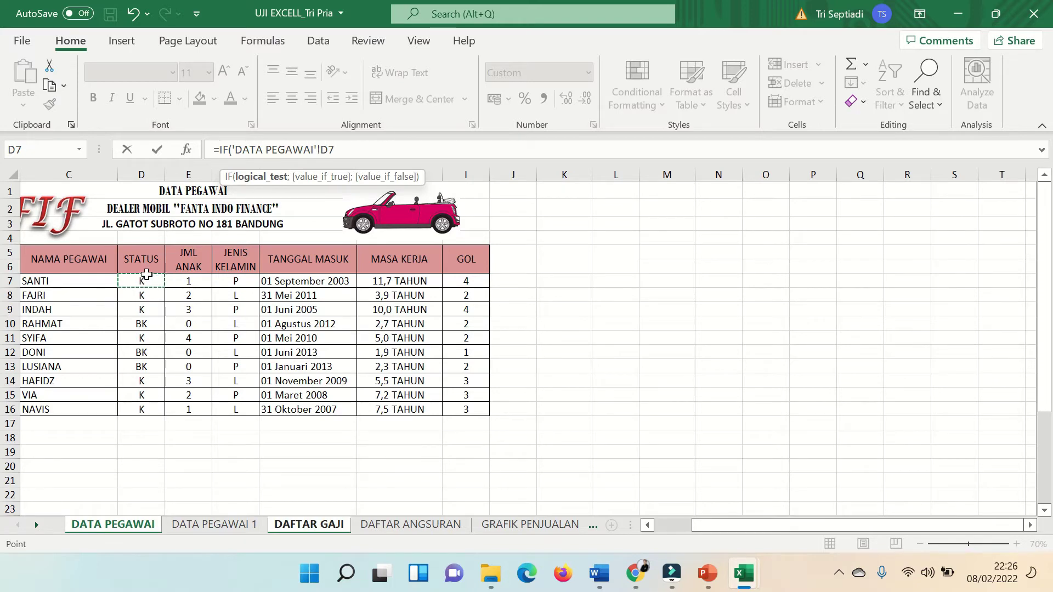
{"action": "type", "text": "=\""}
{"action": "type", "text": "k\""}
{"action": "type", "text": ";"}
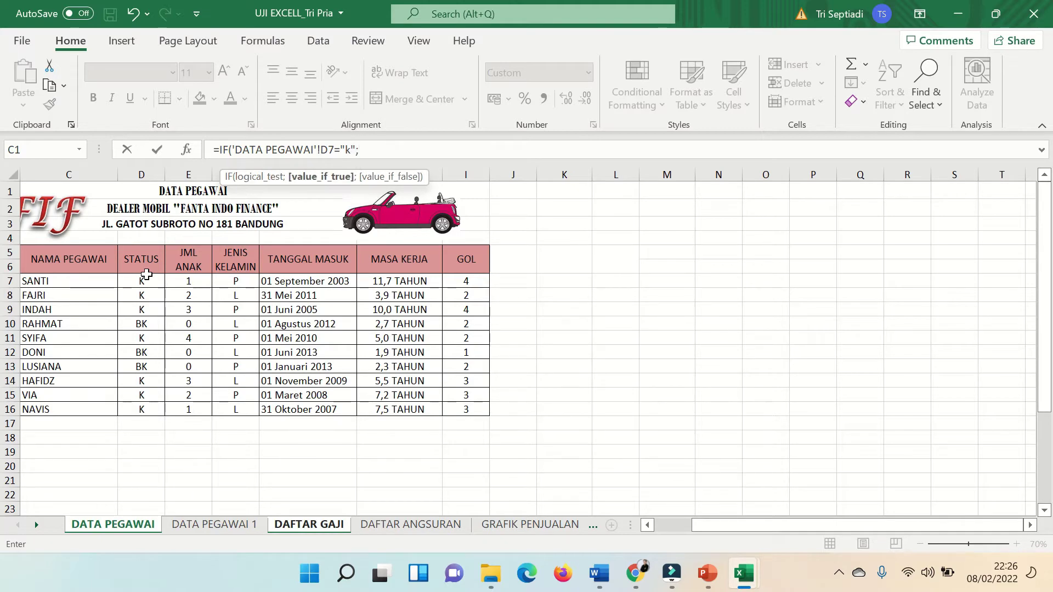
Step: Finish the IF to return F7*30% for married staff, otherwise 0
{"action": "left_click", "coordinate": [237, 525]}
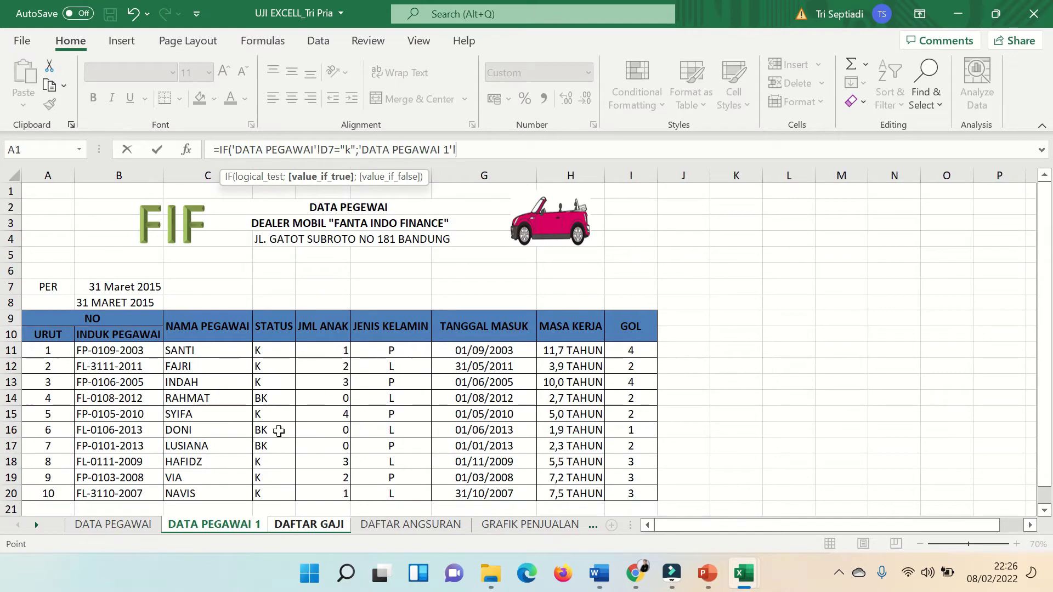
{"action": "left_click", "coordinate": [326, 528]}
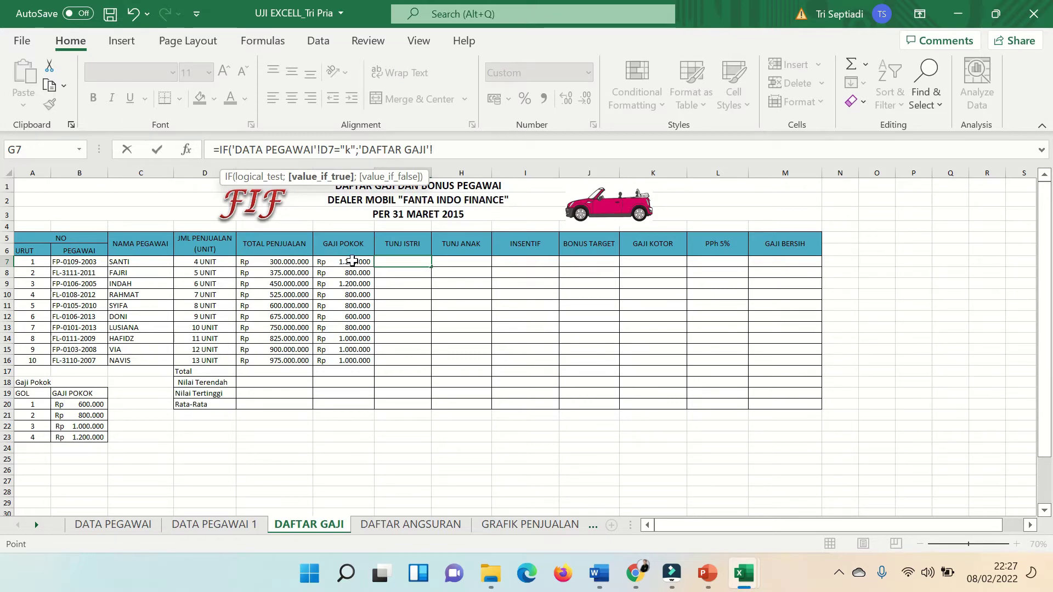
{"action": "left_click", "coordinate": [352, 261]}
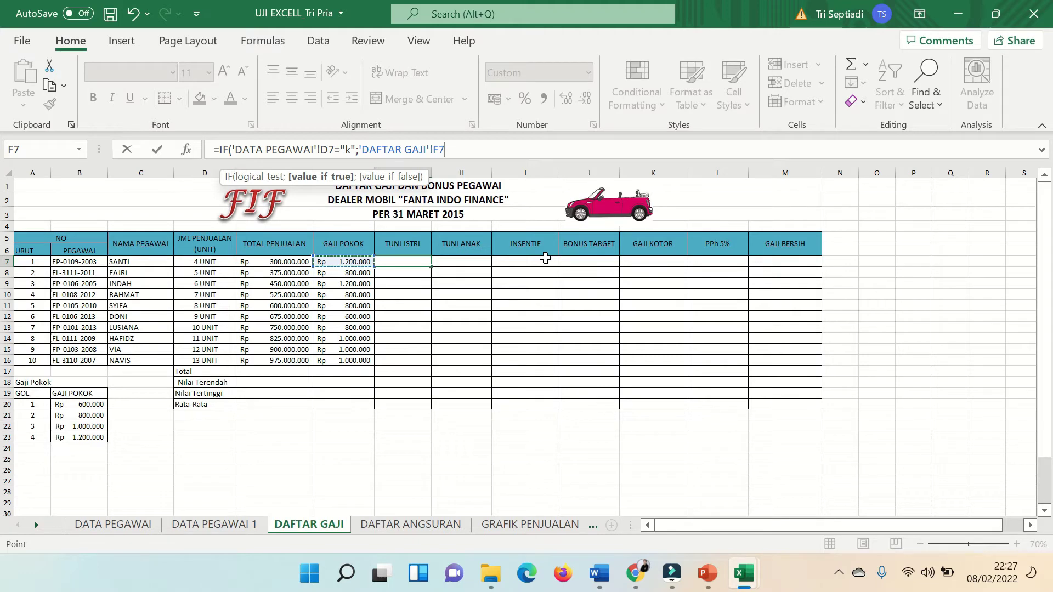
{"action": "type", "text": "*"}
{"action": "type", "text": "3"}
{"action": "type", "text": "0%"}
{"action": "type", "text": ";0)"}
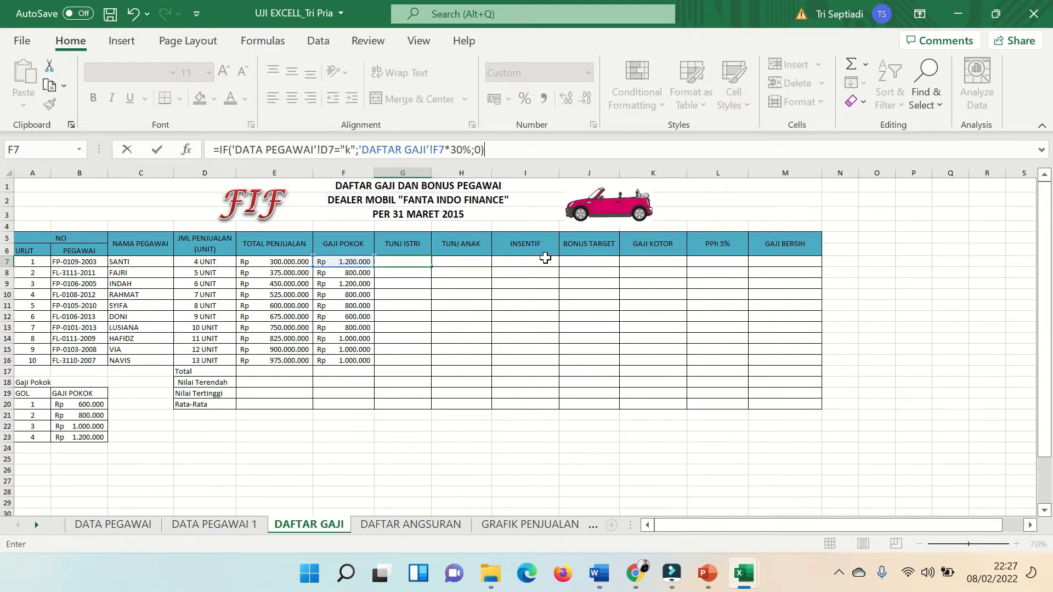
{"action": "key", "text": "Return"}
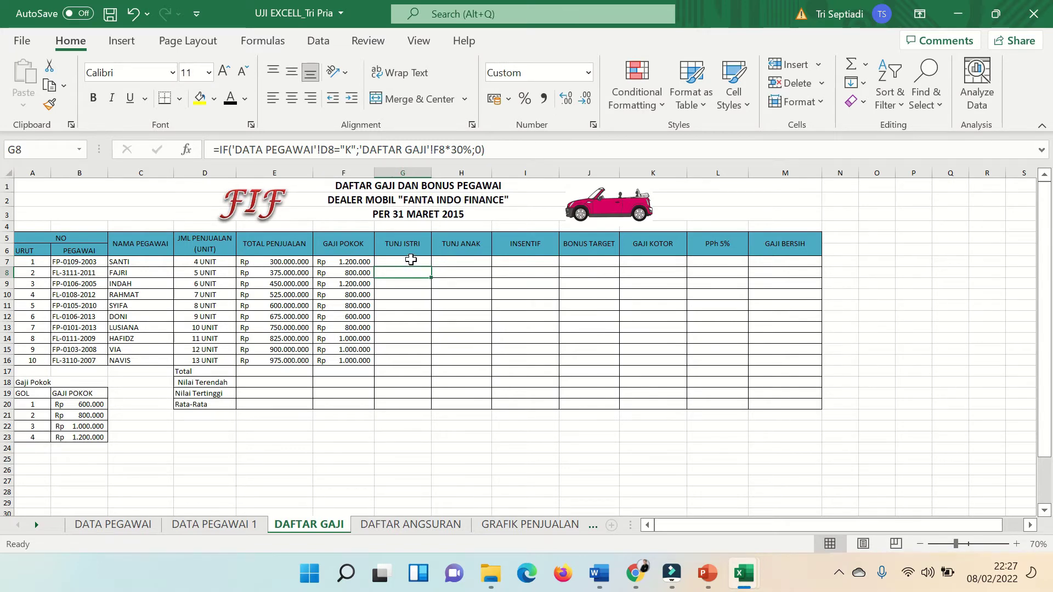
{"action": "left_click", "coordinate": [411, 261]}
{"action": "left_click", "coordinate": [407, 275]}
{"action": "left_click", "coordinate": [404, 260]}
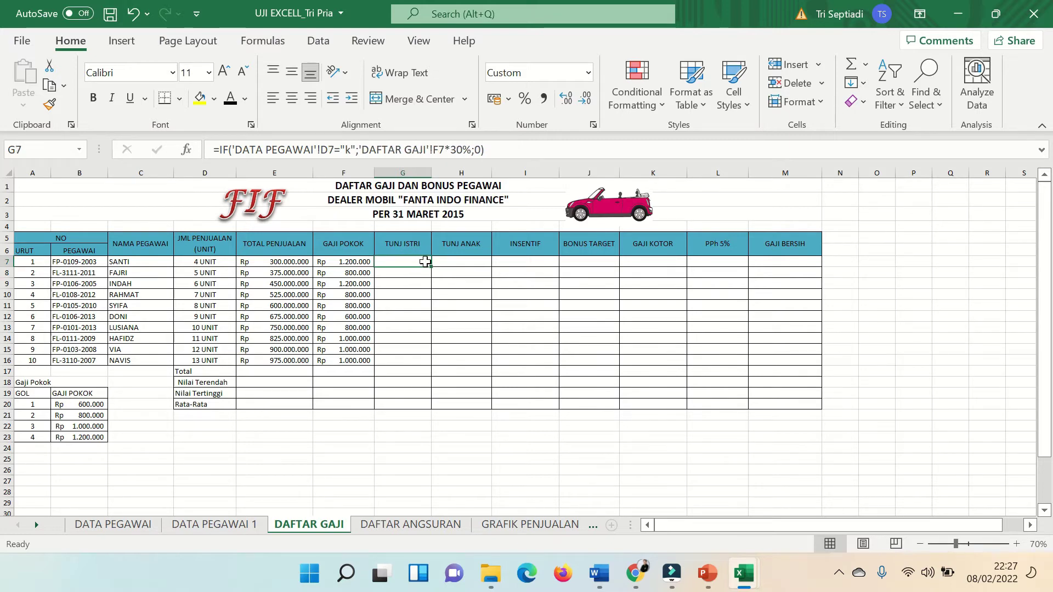
{"action": "left_click_drag", "start_coordinate": [431, 267], "coordinate": [435, 364]}
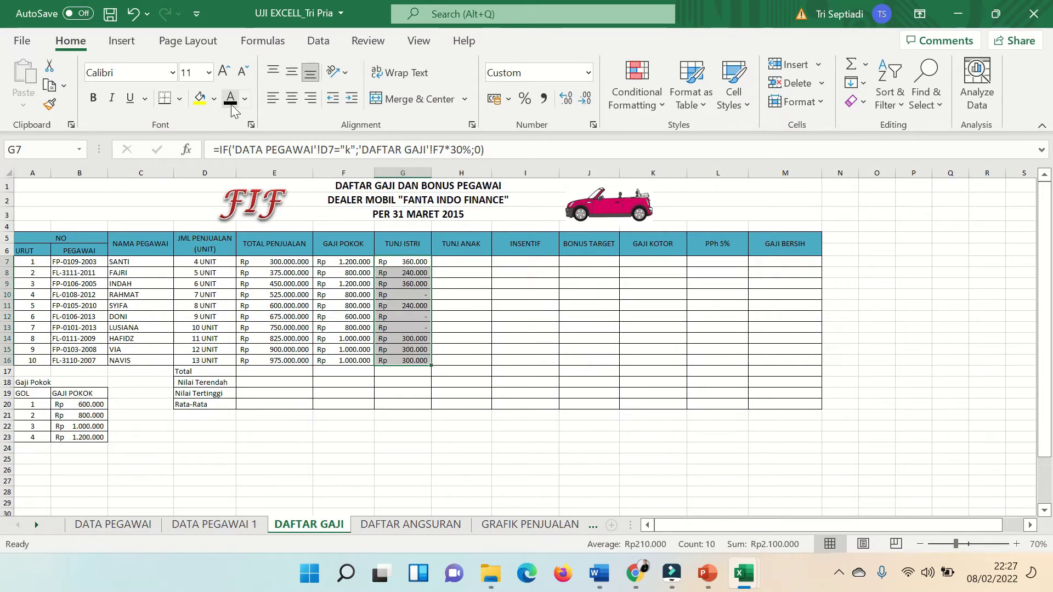
{"action": "left_click", "coordinate": [455, 261]}
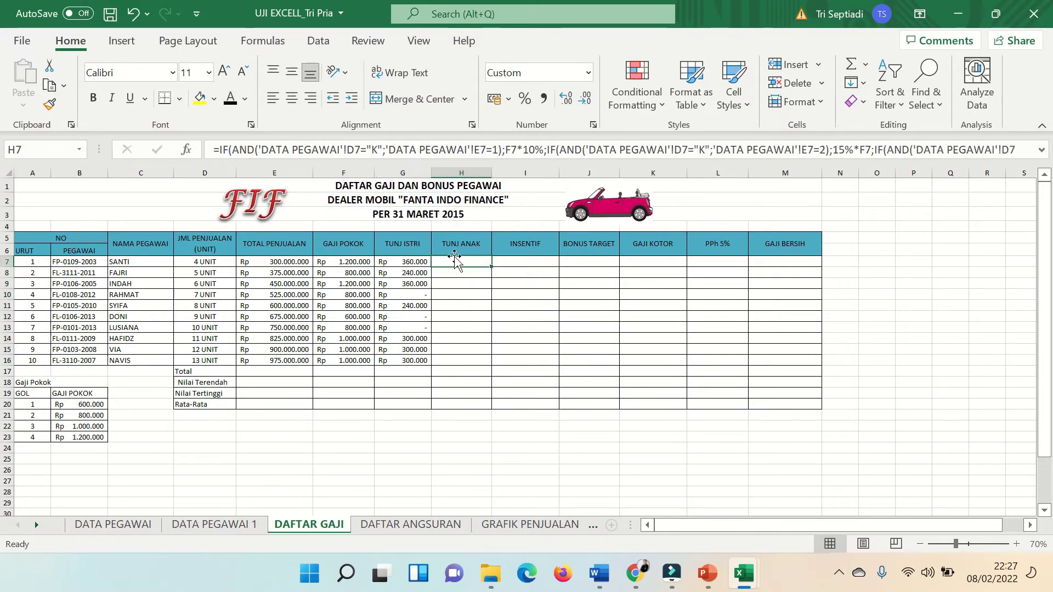
{"action": "left_click", "coordinate": [409, 295]}
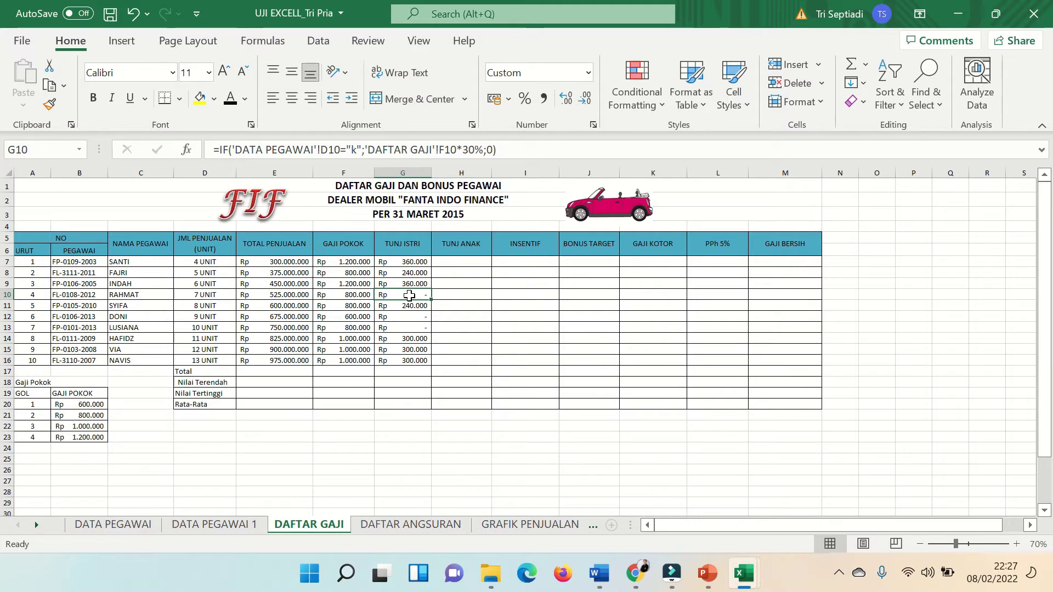
{"action": "key", "text": "Down"}
{"action": "left_click", "coordinate": [409, 296]}
{"action": "key", "text": "Down"}
{"action": "key", "text": "Down"}
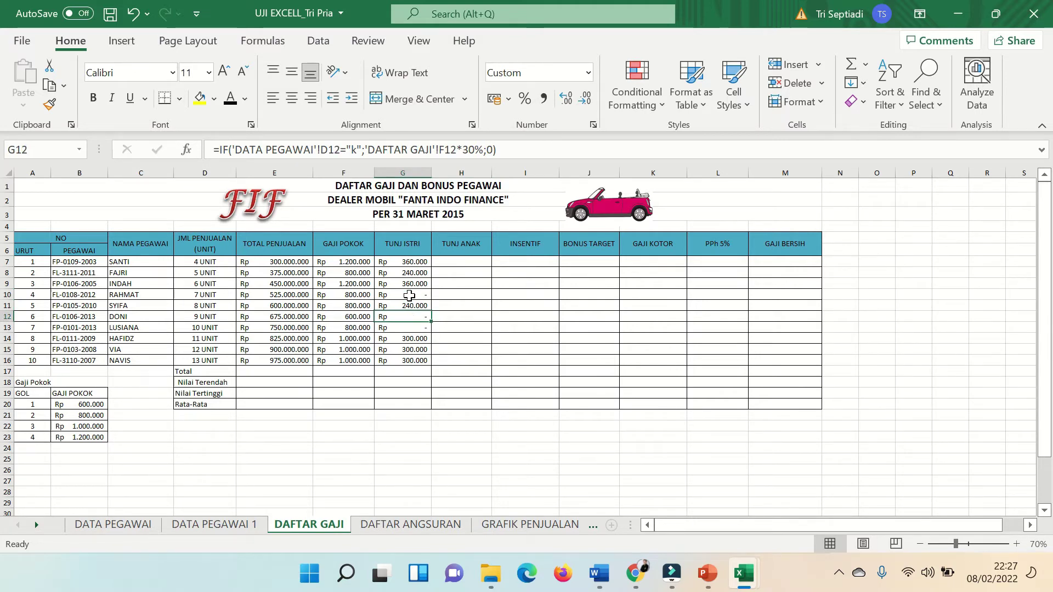
{"action": "key", "text": "Down"}
{"action": "key", "text": "Up"}
{"action": "key", "text": "Up"}
{"action": "key", "text": "Up"}
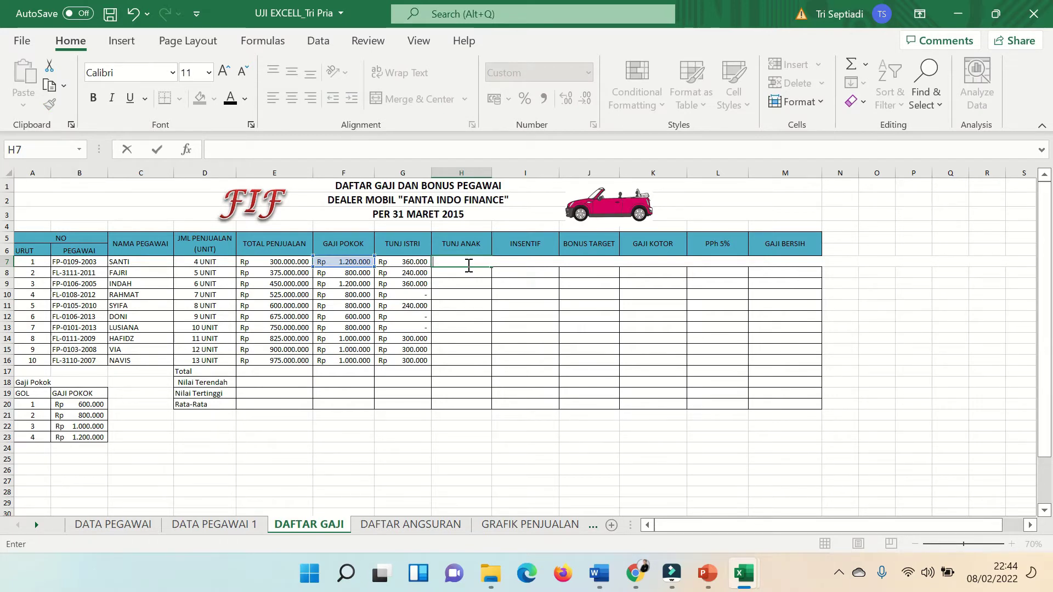
Step: Start H7 as IF(AND(DATA PEGAWAI D7="K", E7=1)) returning F7*10%
{"action": "type", "text": "=IF"}
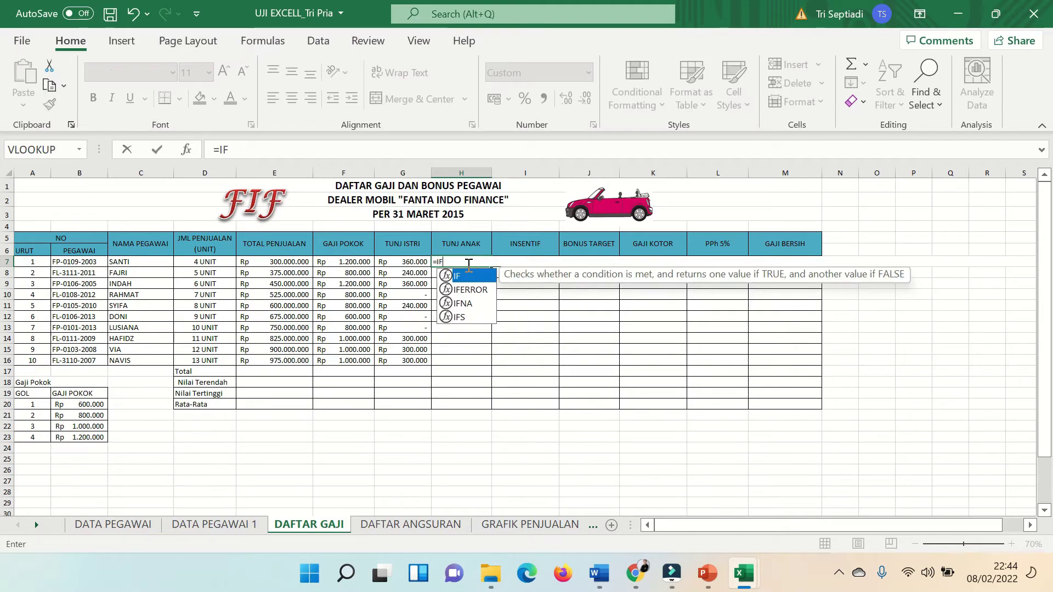
{"action": "double_click", "coordinate": [463, 278]}
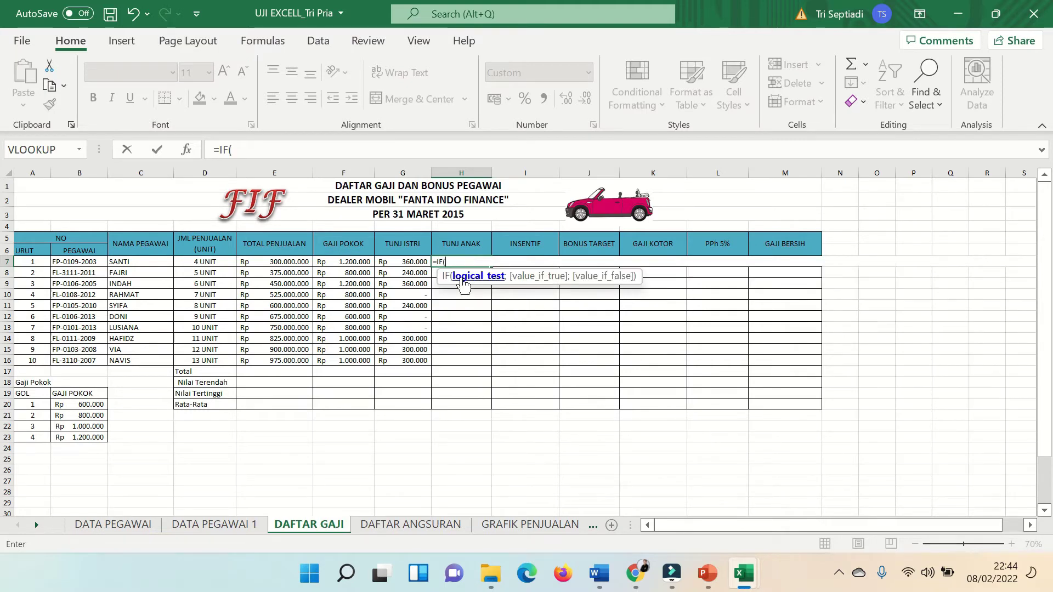
{"action": "type", "text": "AND"}
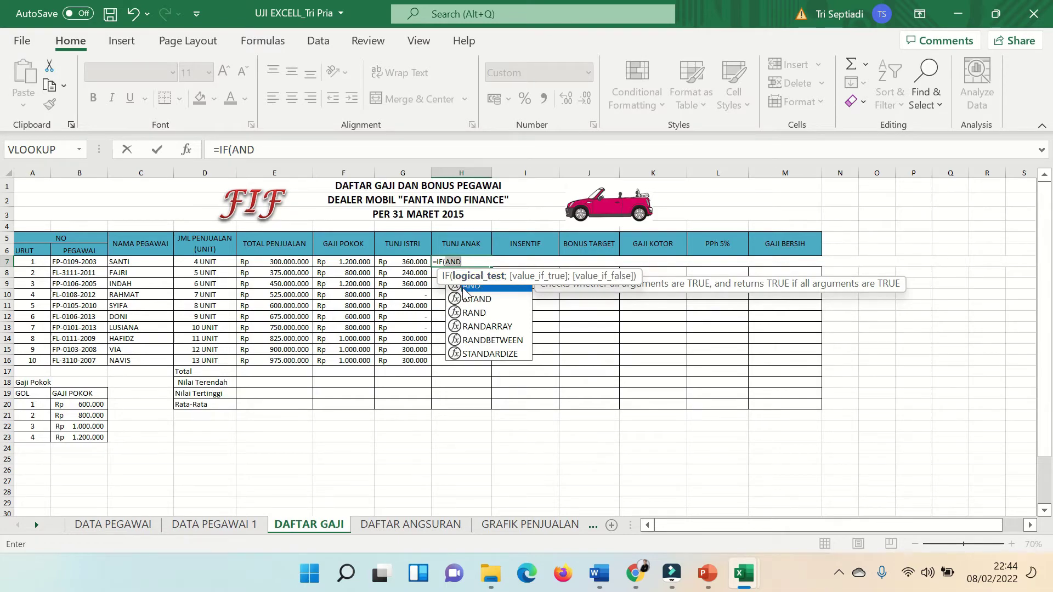
{"action": "double_click", "coordinate": [463, 288]}
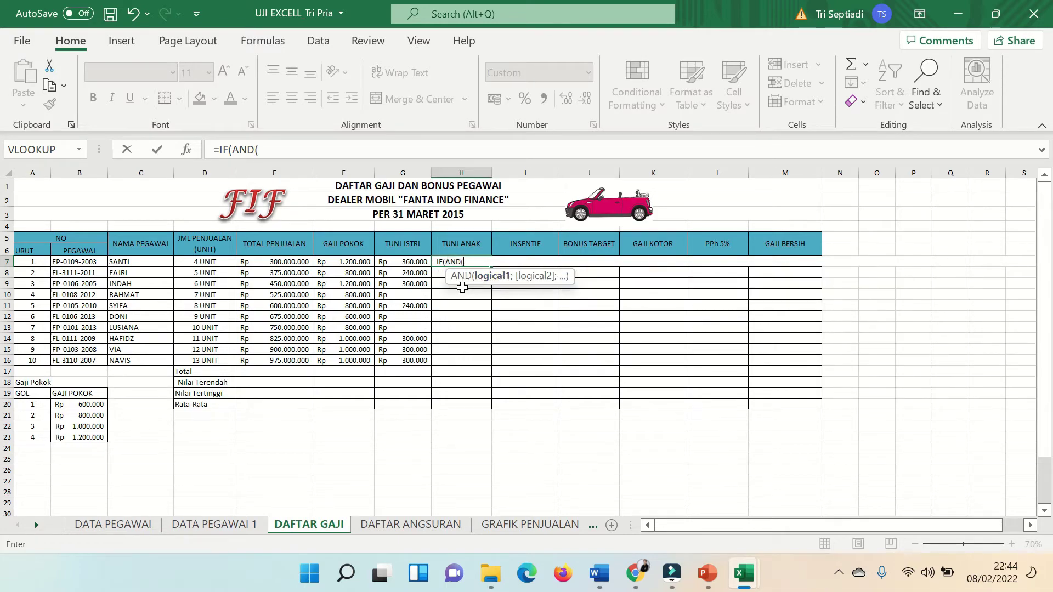
{"action": "left_click", "coordinate": [100, 523]}
{"action": "left_click", "coordinate": [141, 282]}
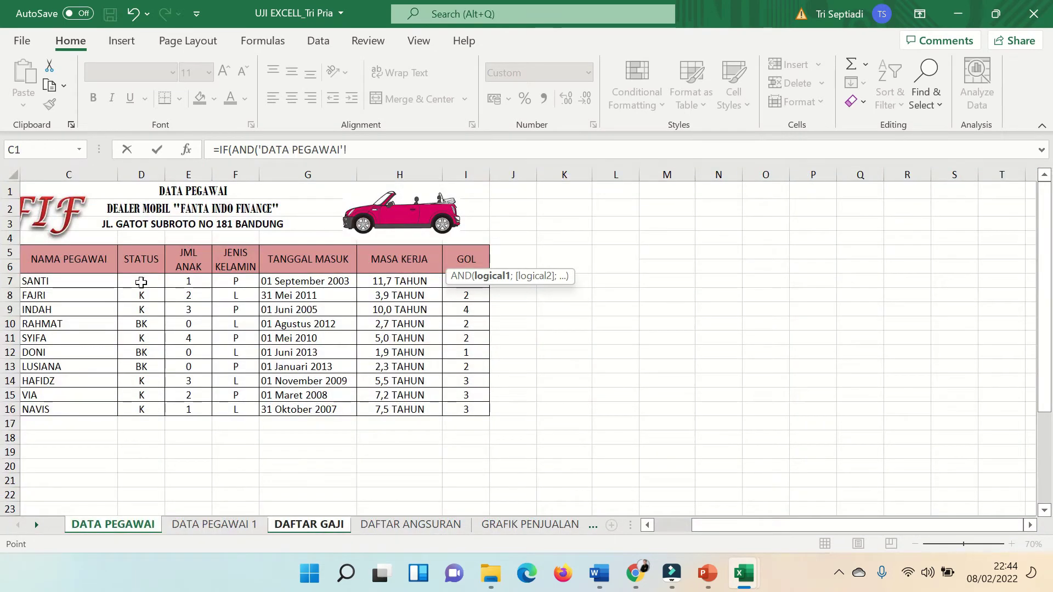
{"action": "type", "text": "D7=\""}
{"action": "type", "text": "K"}
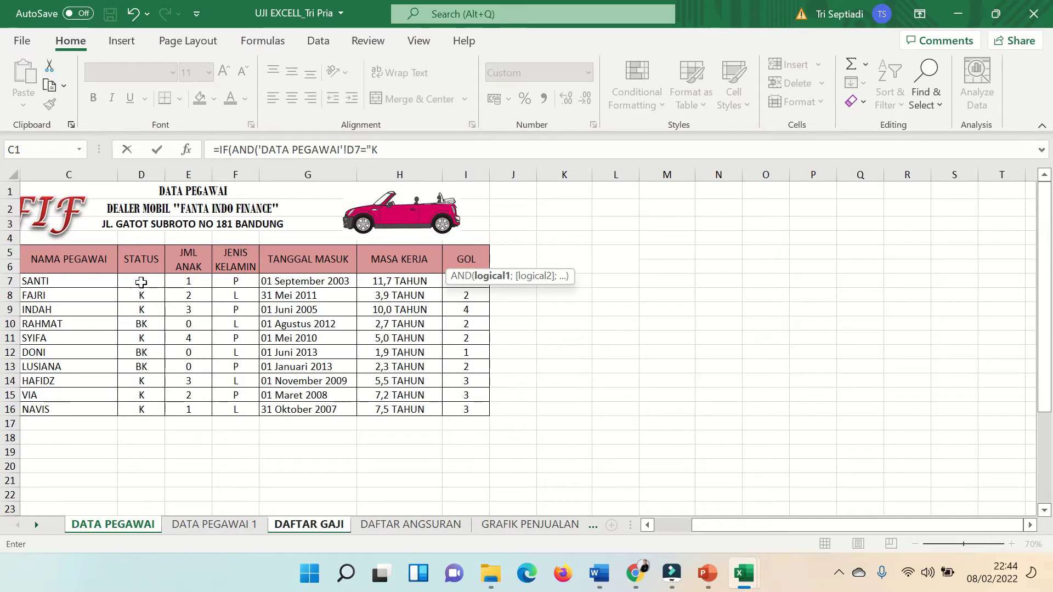
{"action": "type", "text": "\";"}
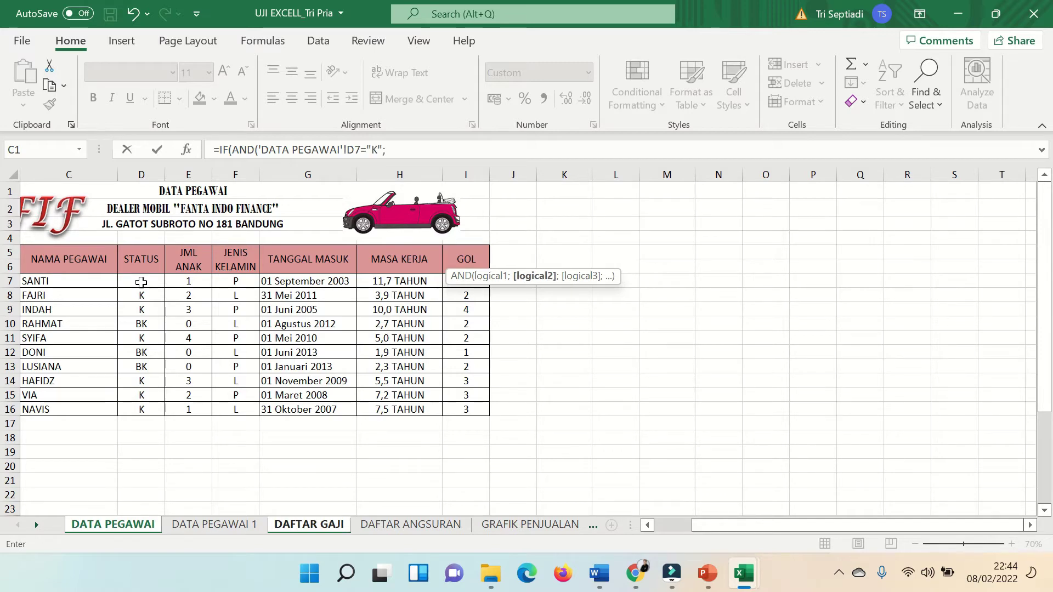
{"action": "left_click", "coordinate": [190, 282]}
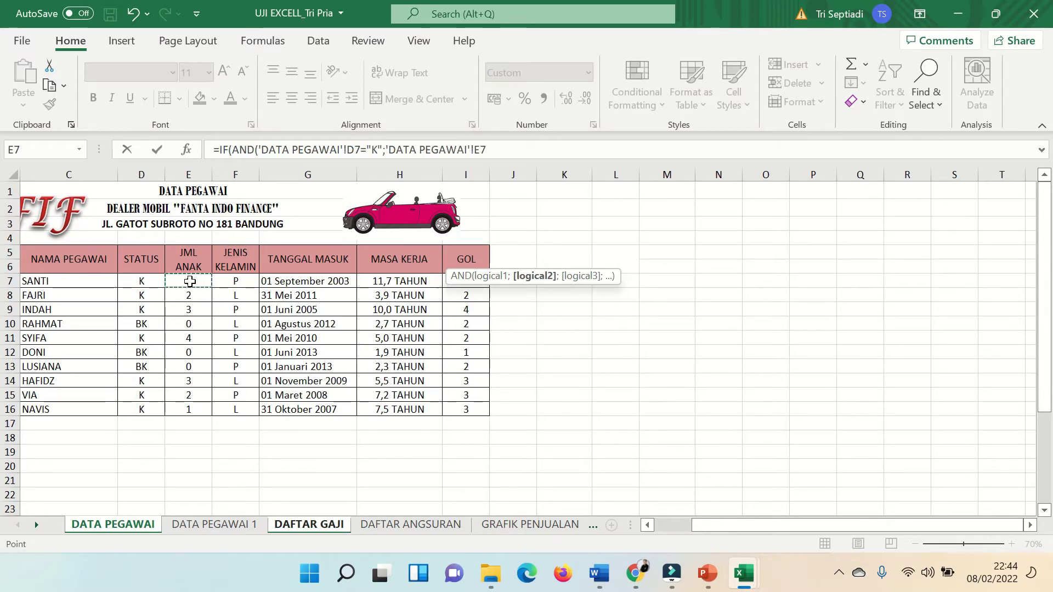
{"action": "type", "text": "=1)"}
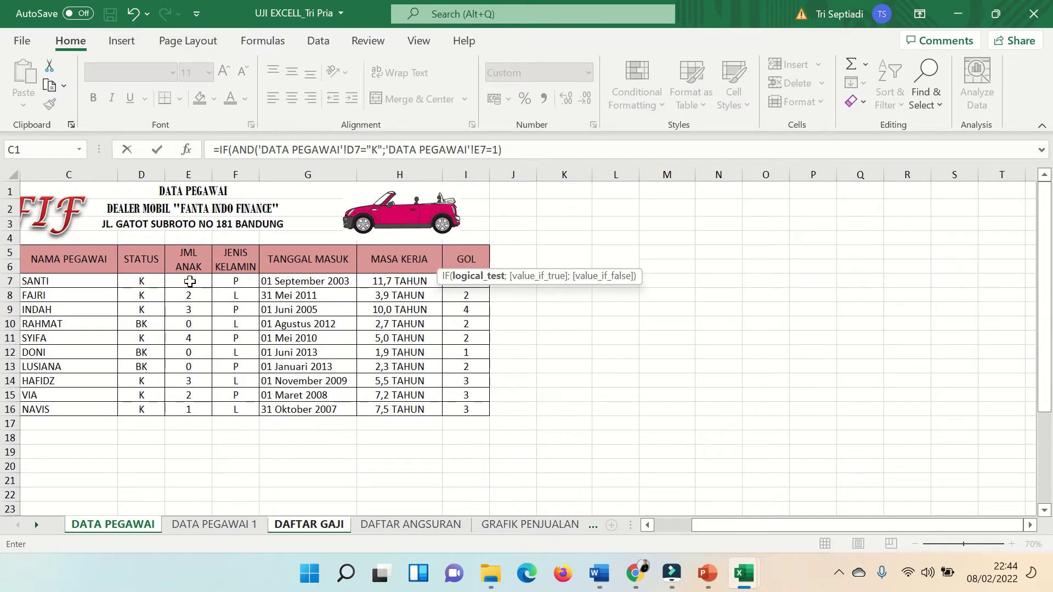
{"action": "type", "text": ";"}
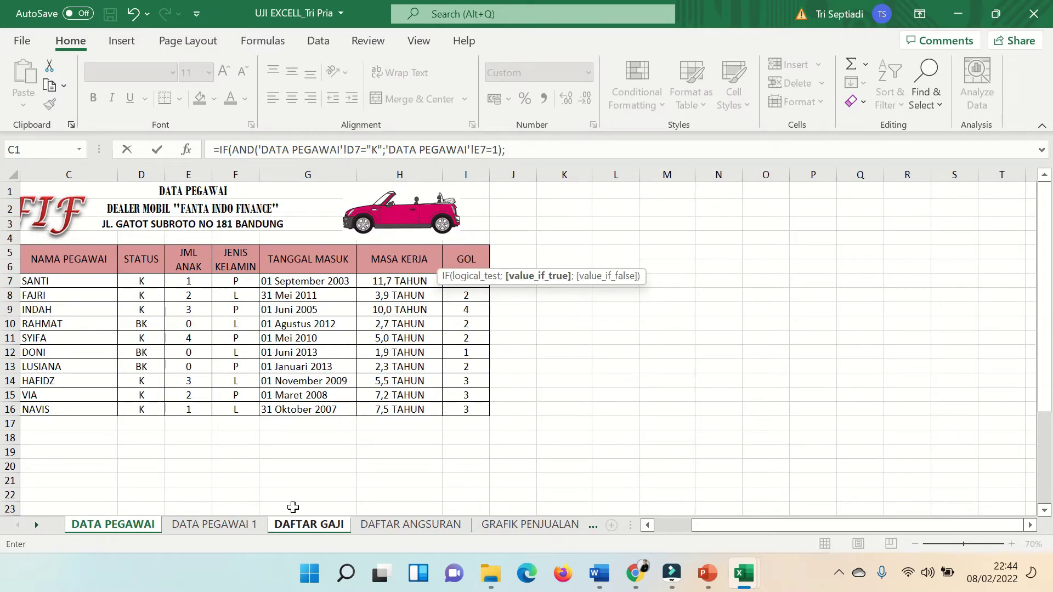
{"action": "left_click", "coordinate": [300, 527]}
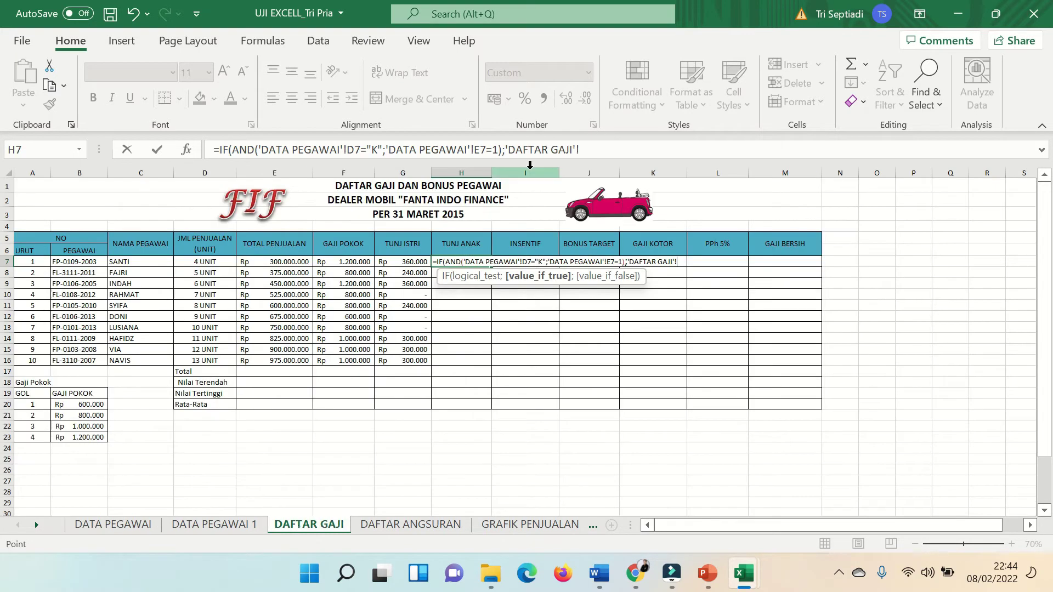
{"action": "left_click_drag", "start_coordinate": [586, 148], "coordinate": [506, 149]}
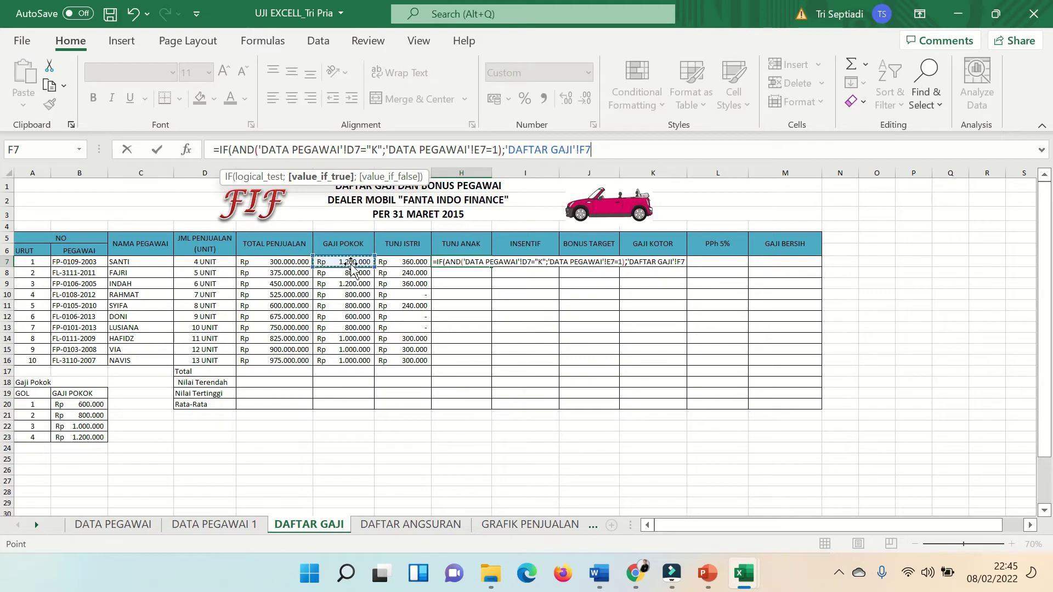
{"action": "key", "text": "BackSpace"}
{"action": "key", "text": "BackSpace"}
{"action": "key", "text": "BackSpace"}
{"action": "key", "text": "BackSpace"}
{"action": "key", "text": "BackSpace"}
{"action": "key", "text": "BackSpace"}
{"action": "key", "text": "BackSpace"}
{"action": "key", "text": "BackSpace"}
{"action": "key", "text": "BackSpace"}
{"action": "key", "text": "BackSpace"}
{"action": "key", "text": "BackSpace"}
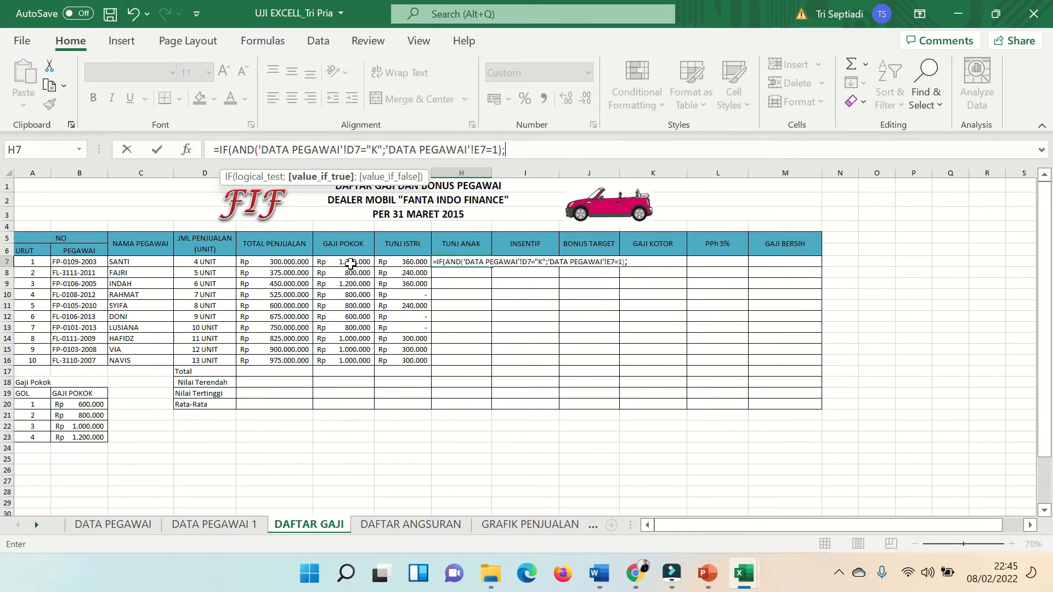
{"action": "type", "text": "F"}
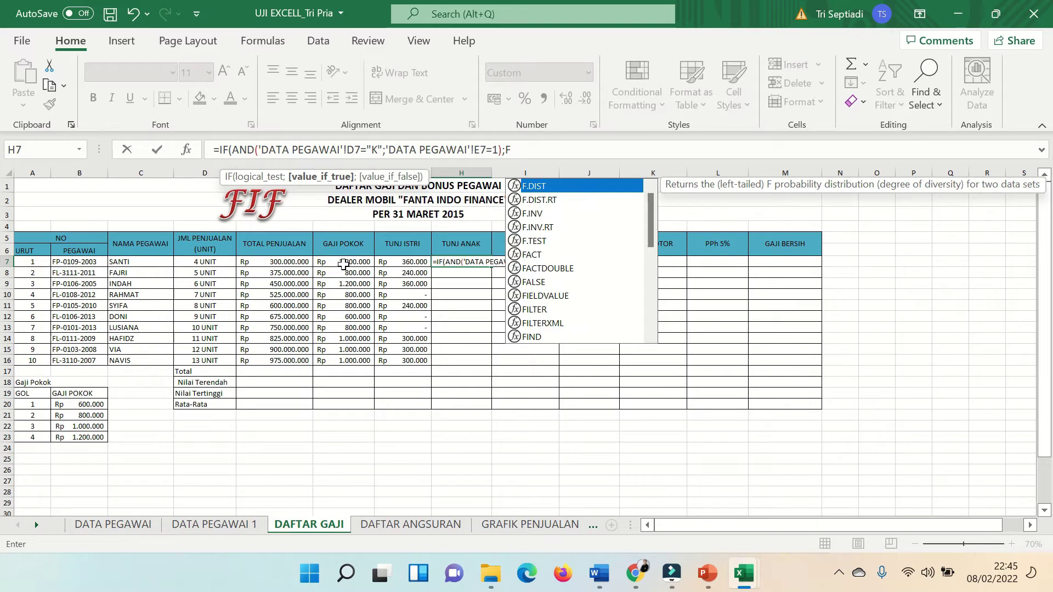
{"action": "type", "text": "7"}
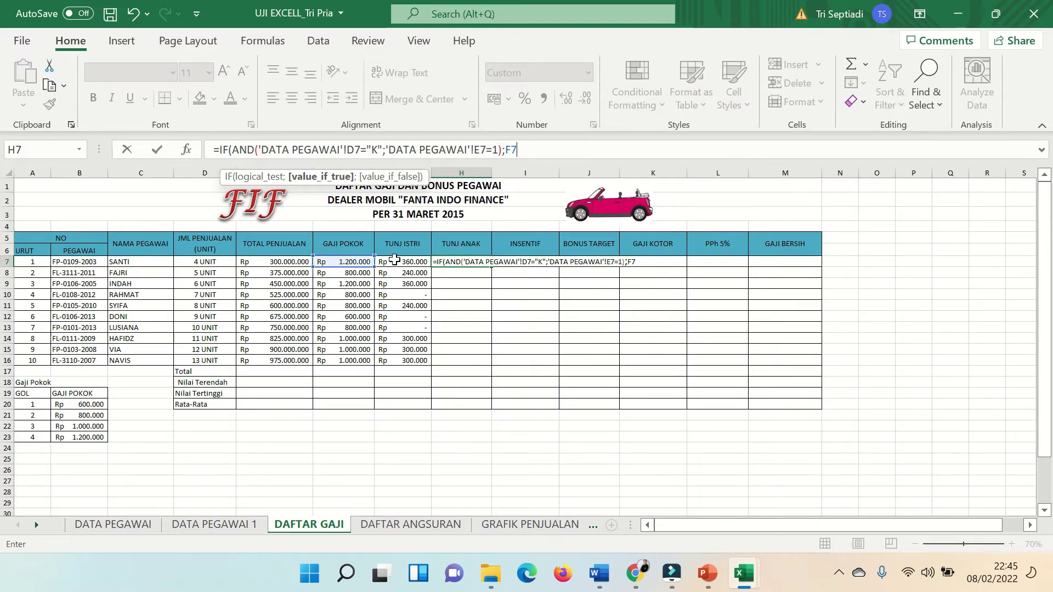
{"action": "type", "text": "*10"}
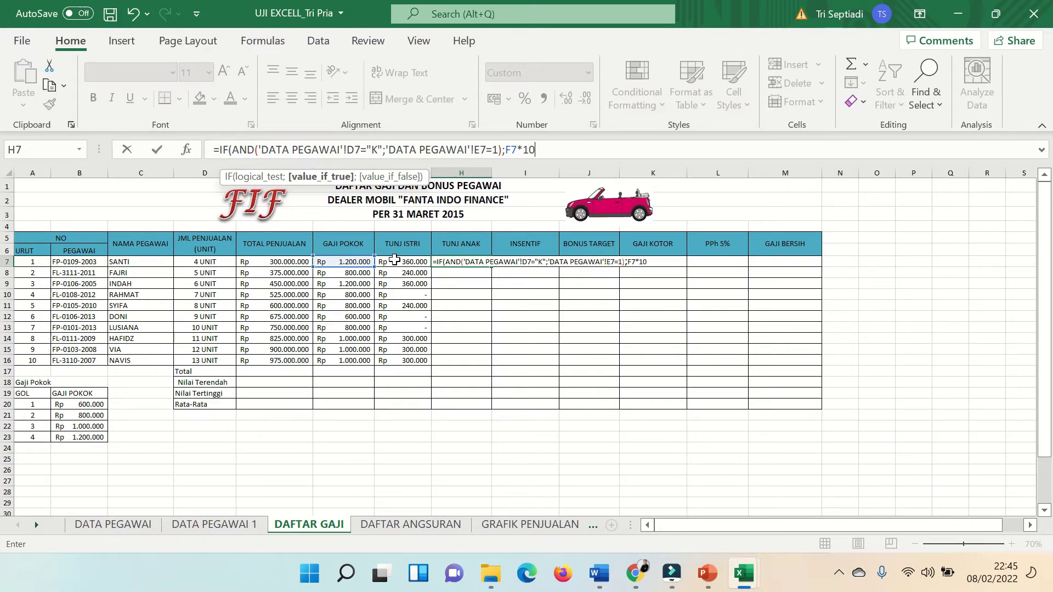
{"action": "type", "text": "%"}
Step: After checking the Word rules, add a nested IF(AND) on D7 and E7 returning F7*15%
{"action": "left_click", "coordinate": [599, 574]}
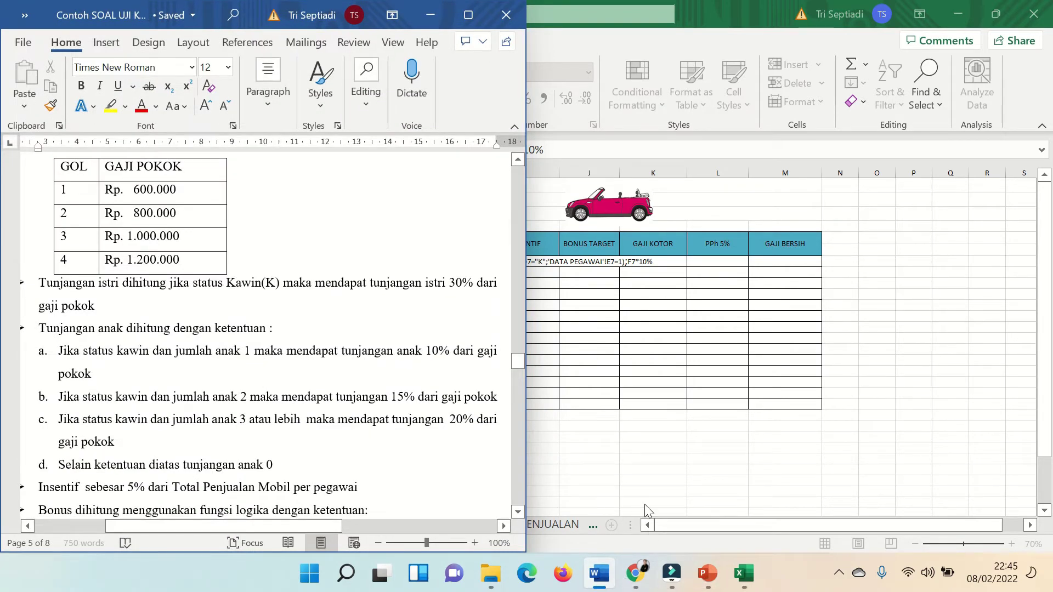
{"action": "mouse_move", "coordinate": [741, 574]}
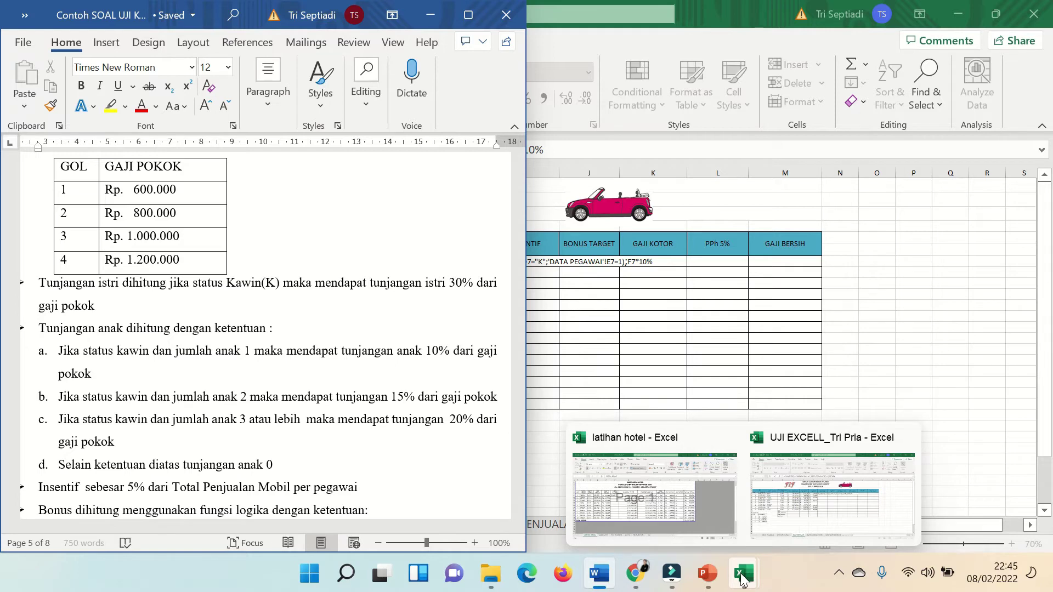
{"action": "left_click", "coordinate": [832, 488]}
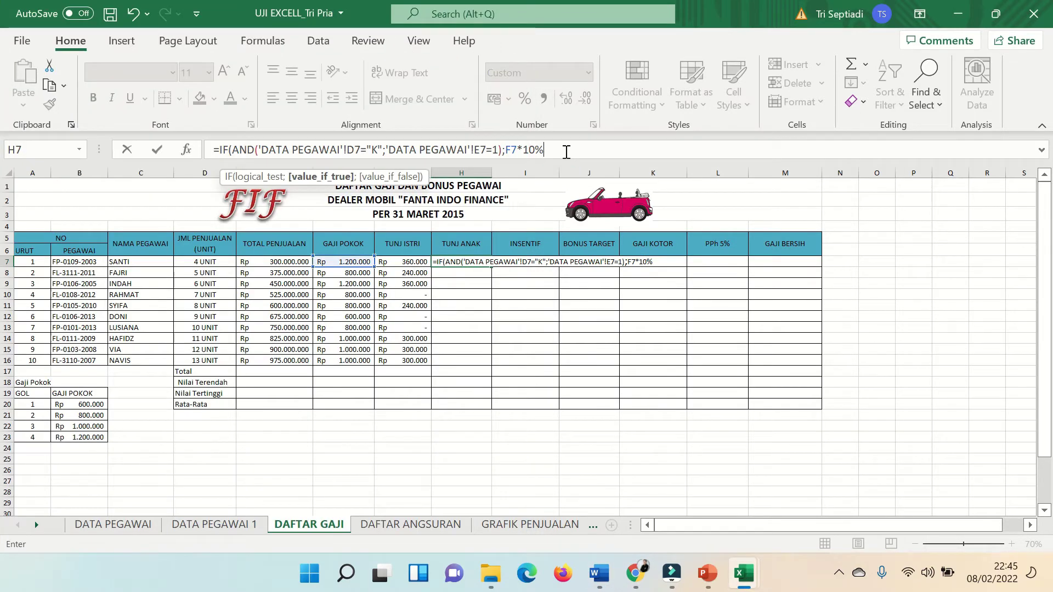
{"action": "type", "text": ";IF"}
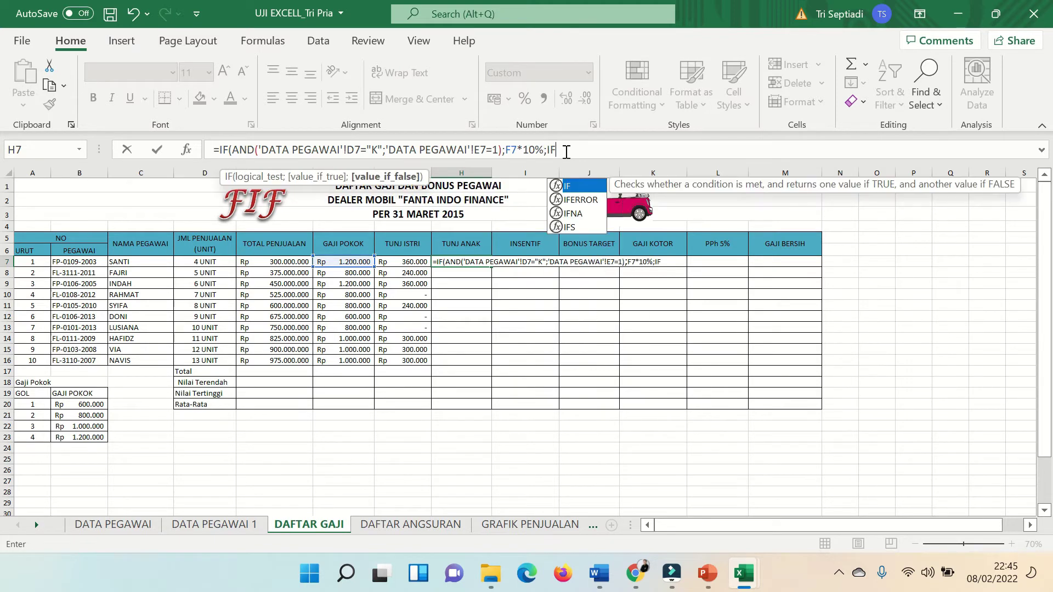
{"action": "left_click", "coordinate": [571, 192]}
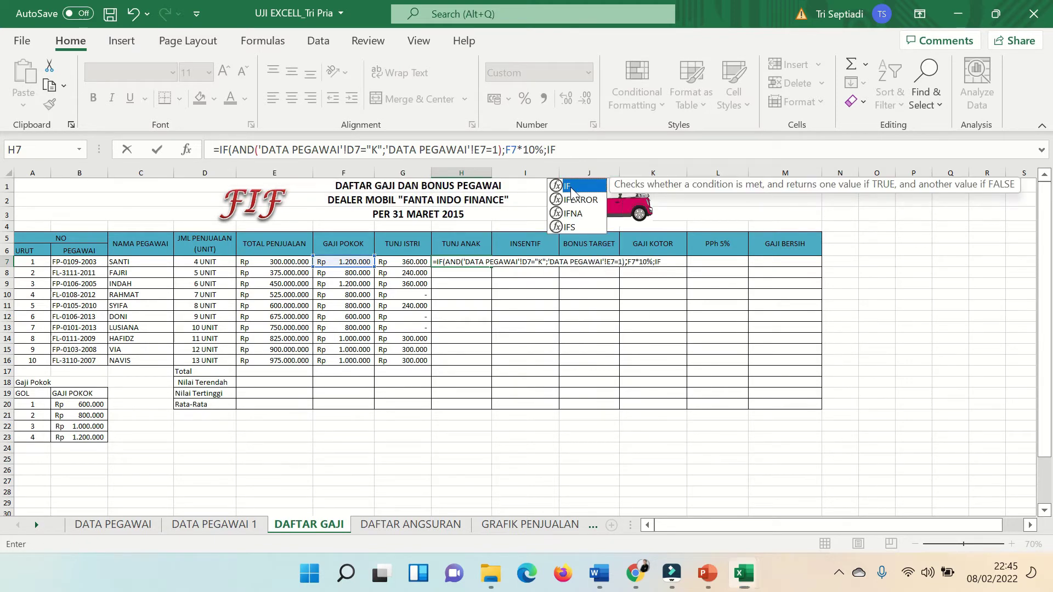
{"action": "double_click", "coordinate": [571, 190]}
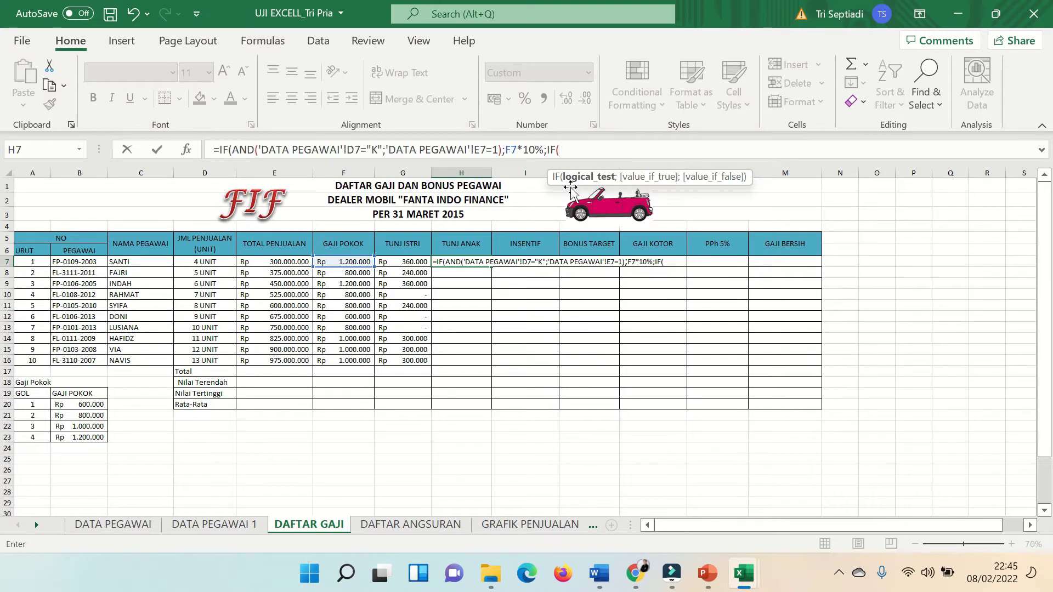
{"action": "type", "text": "AND"}
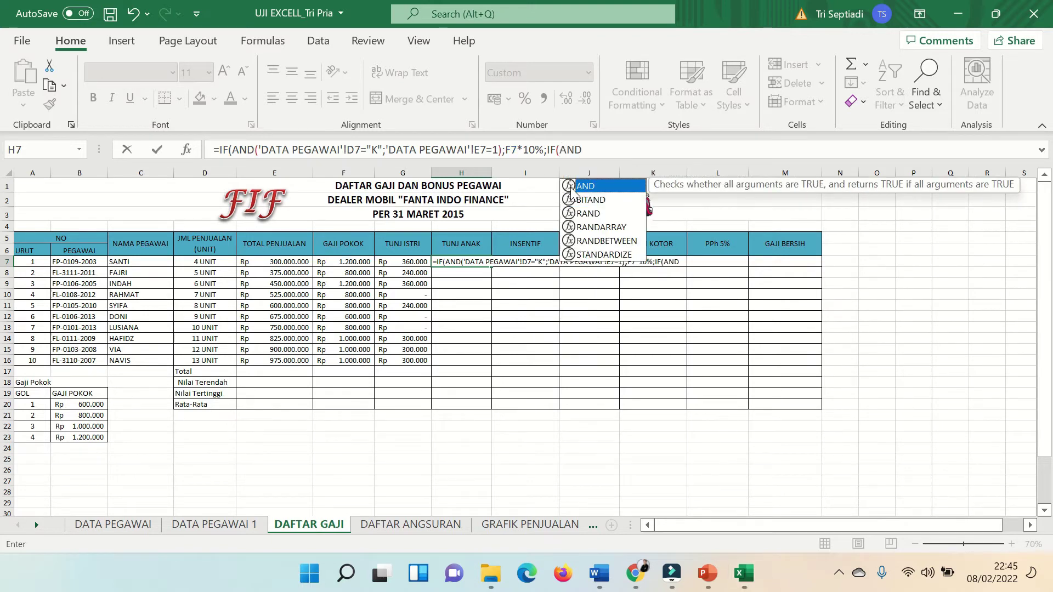
{"action": "double_click", "coordinate": [583, 187]}
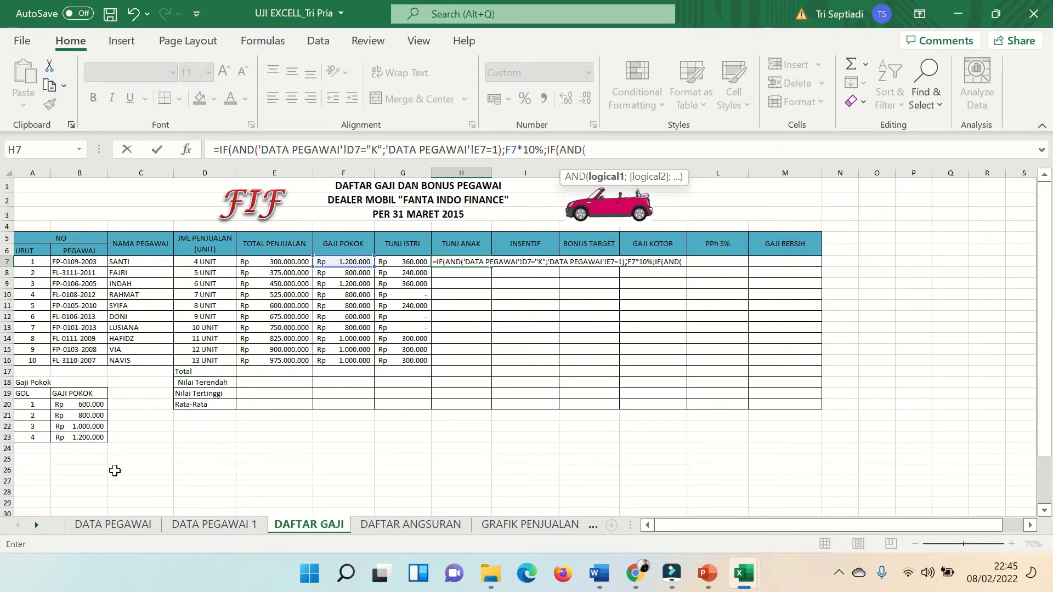
{"action": "left_click", "coordinate": [110, 525]}
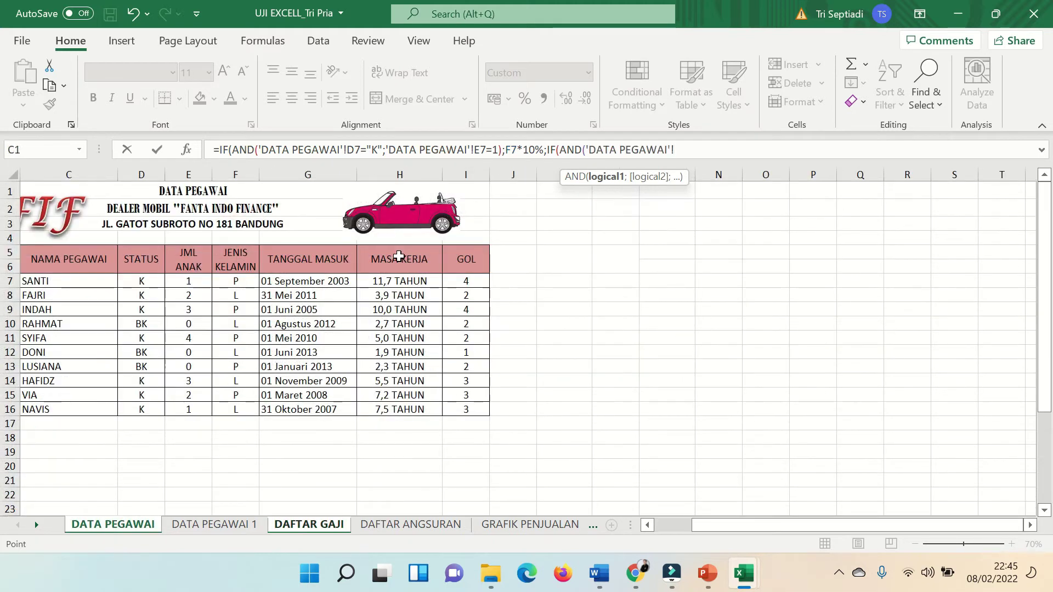
{"action": "left_click", "coordinate": [150, 282]}
{"action": "type", "text": "=\""}
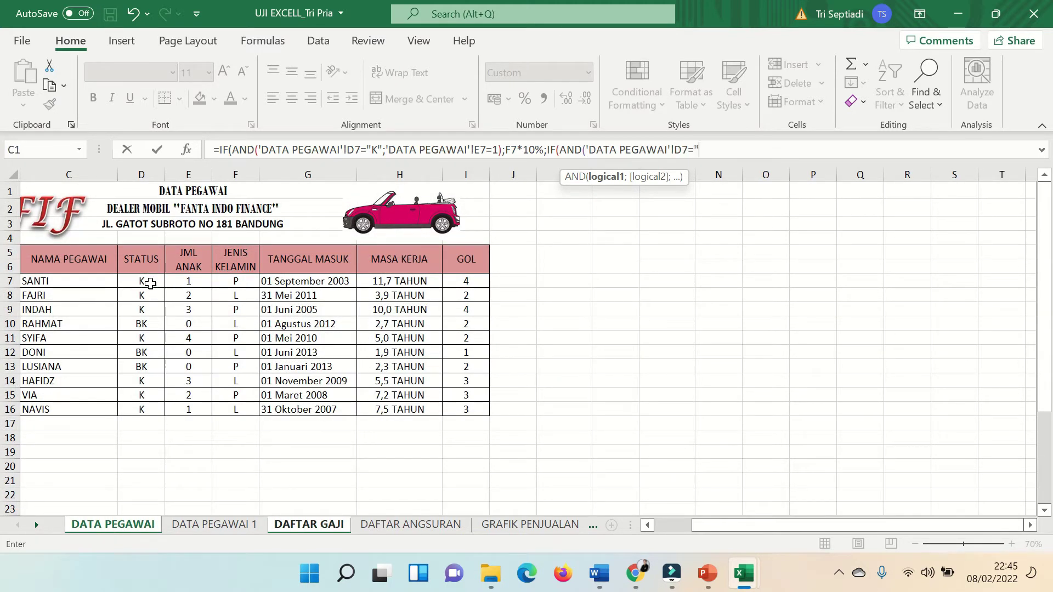
{"action": "type", "text": "K\""}
{"action": "type", "text": ";"}
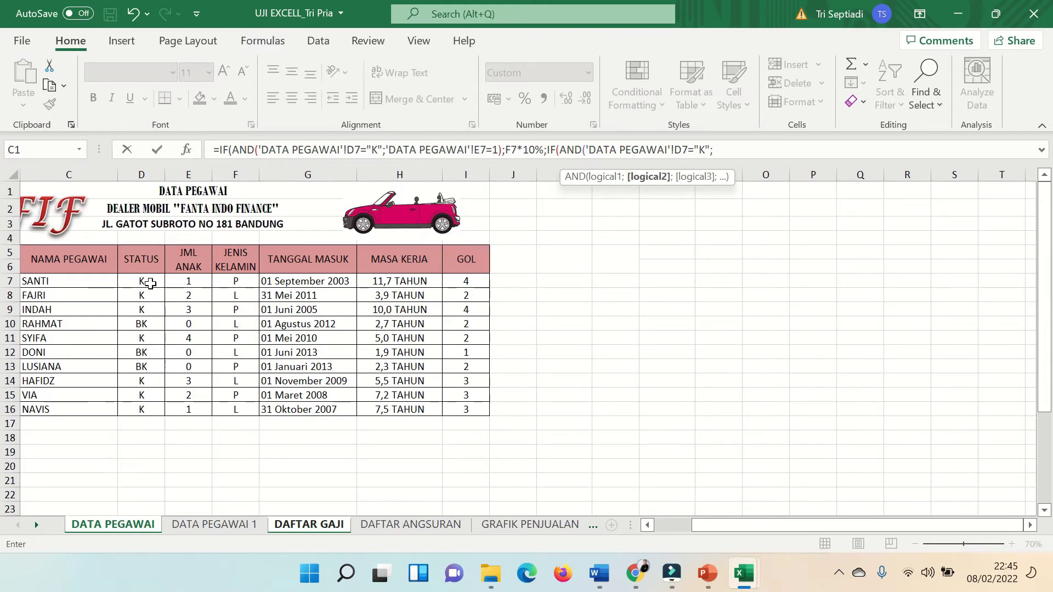
{"action": "left_click", "coordinate": [185, 281]}
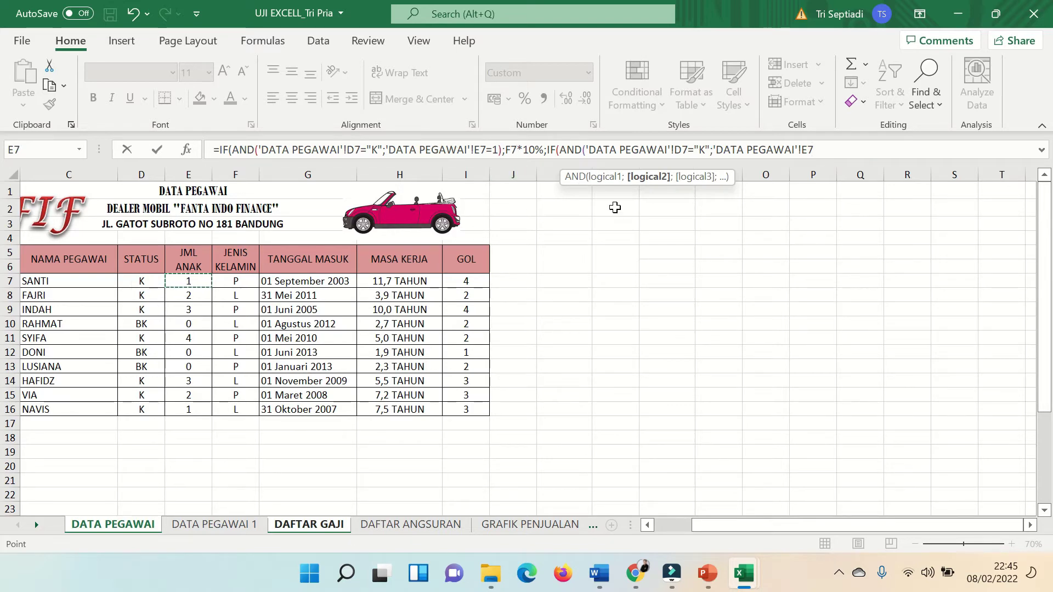
{"action": "type", "text": "=1)"}
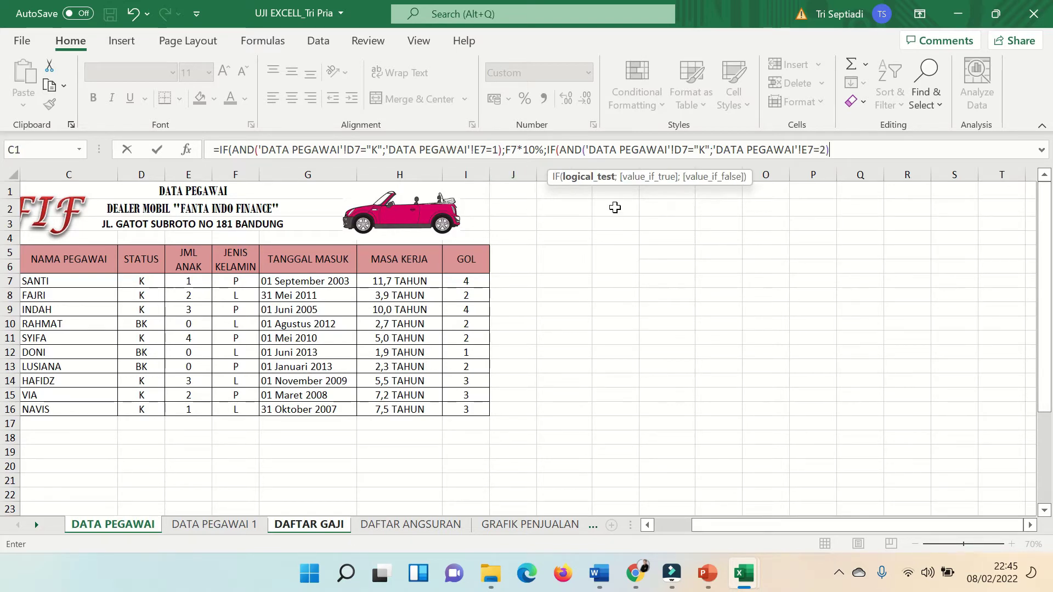
{"action": "type", "text": ";"}
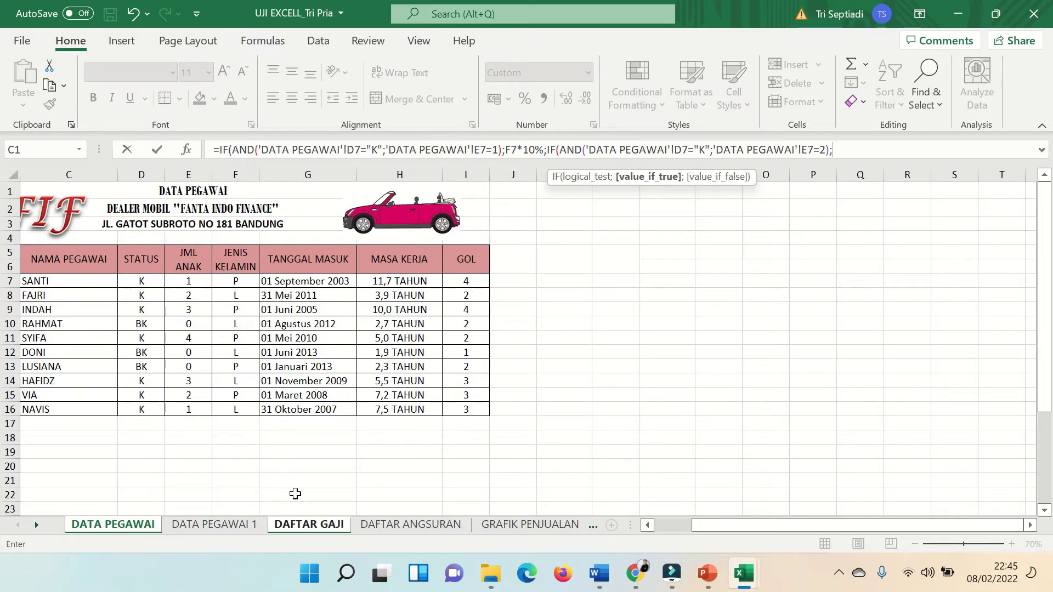
{"action": "left_click", "coordinate": [301, 525]}
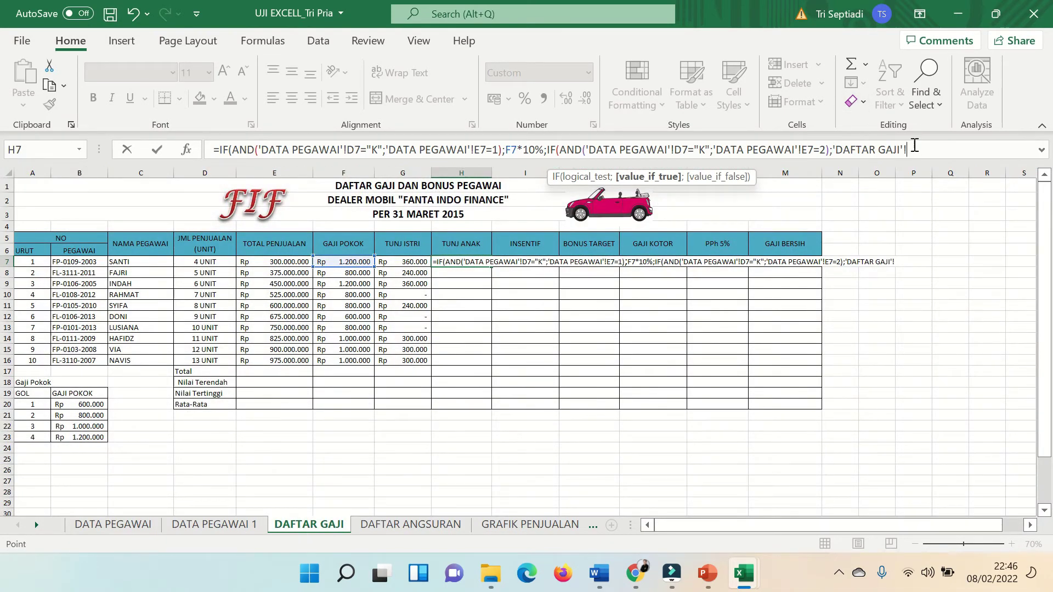
{"action": "left_click_drag", "start_coordinate": [914, 145], "coordinate": [832, 149]}
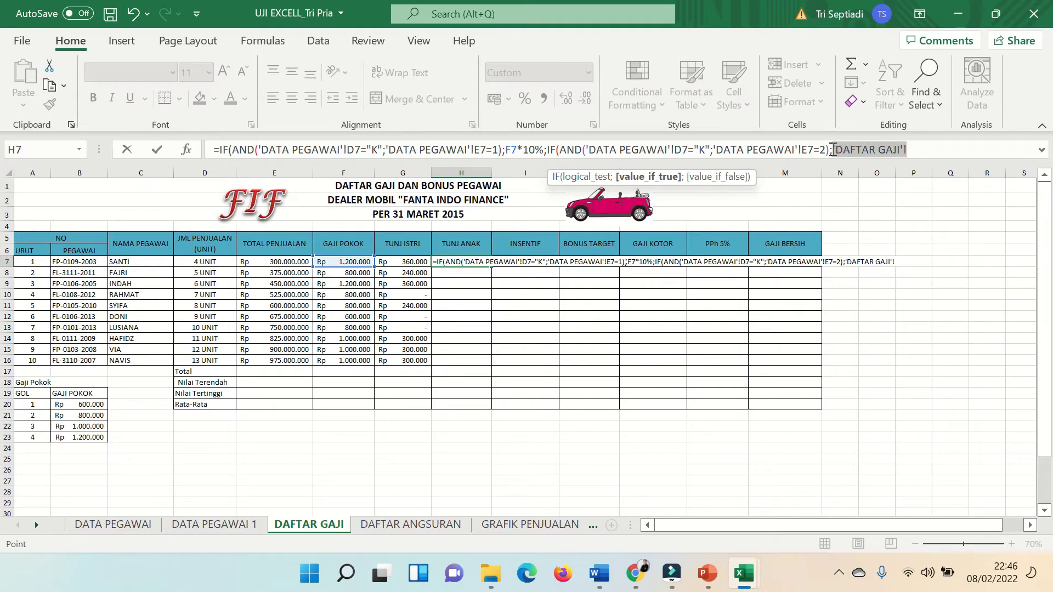
{"action": "type", "text": "F7"}
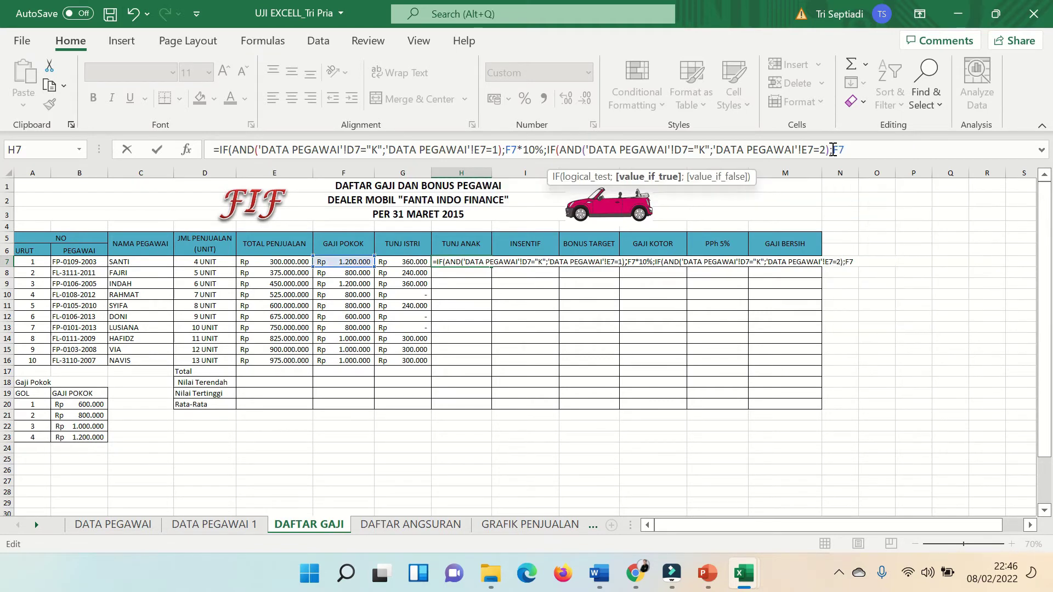
{"action": "type", "text": "*1"}
{"action": "type", "text": "5%"}
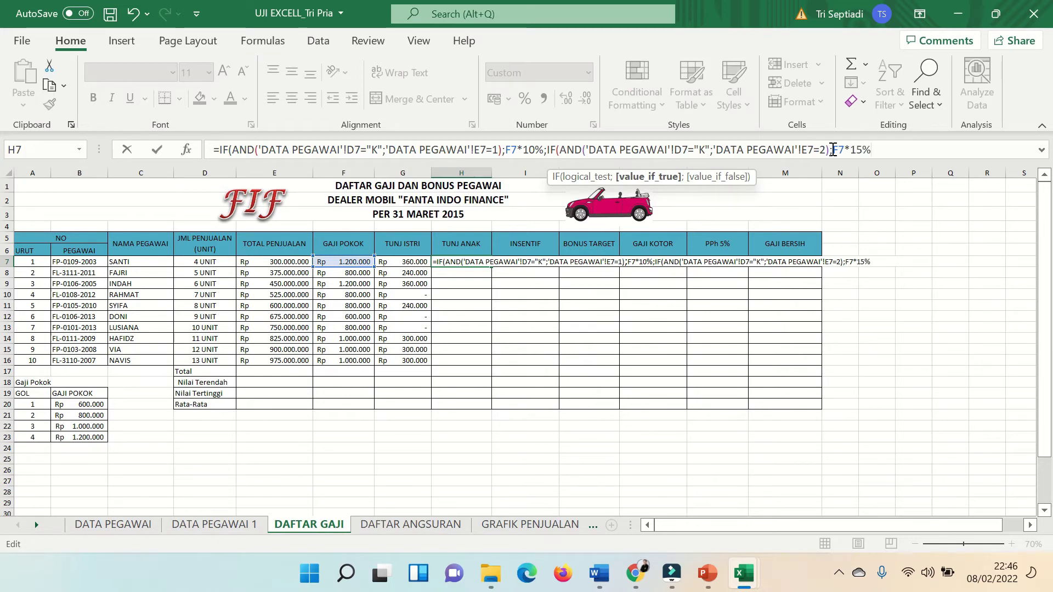
{"action": "type", "text": ";"}
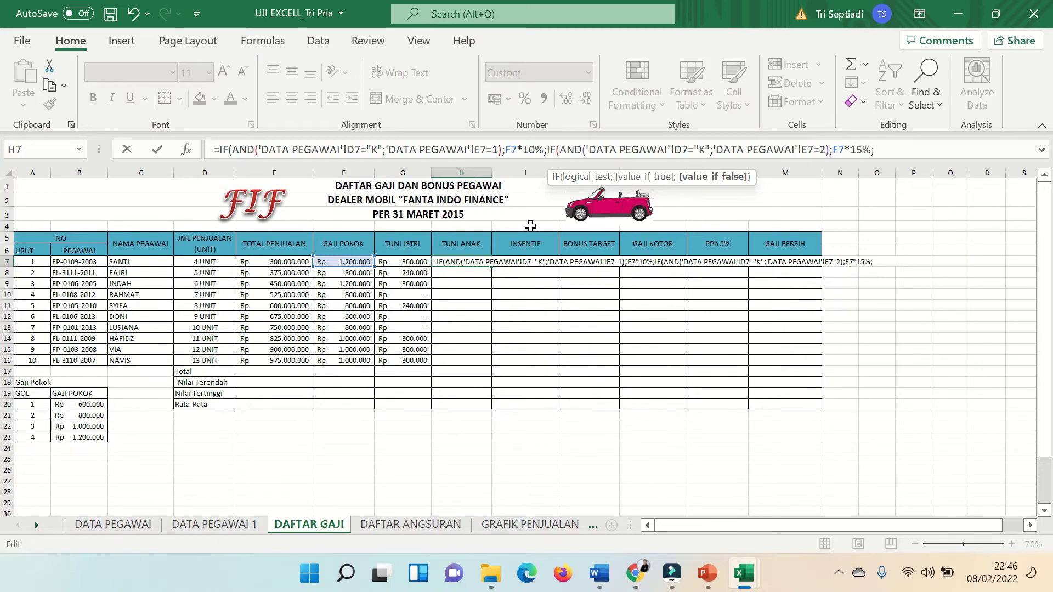
{"action": "type", "text": "IF"}
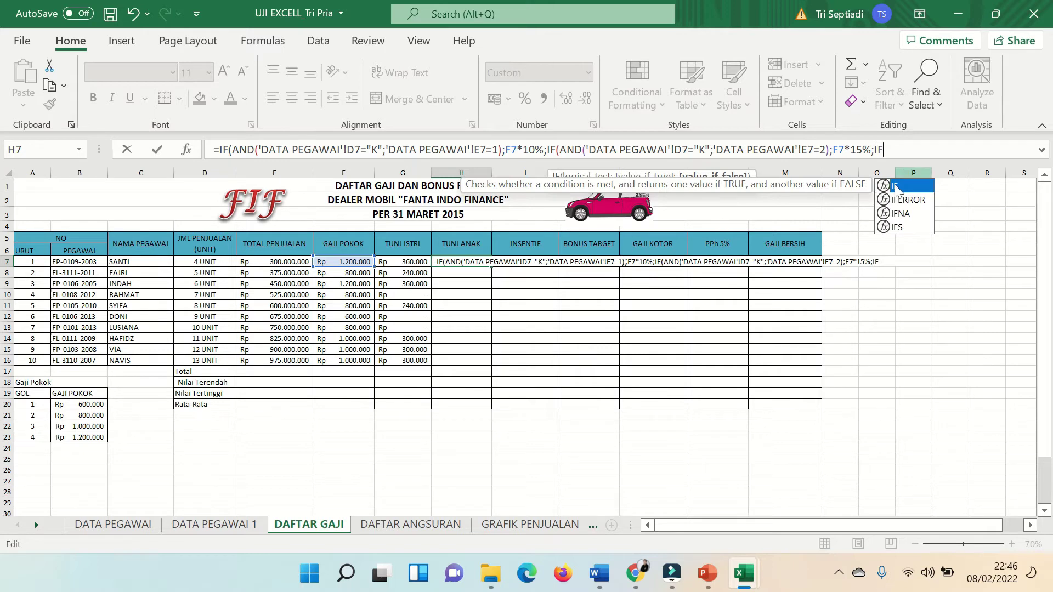
Step: Begin a third nested IF(AND) testing DATA PEGAWAI D7 for status k
{"action": "double_click", "coordinate": [895, 187]}
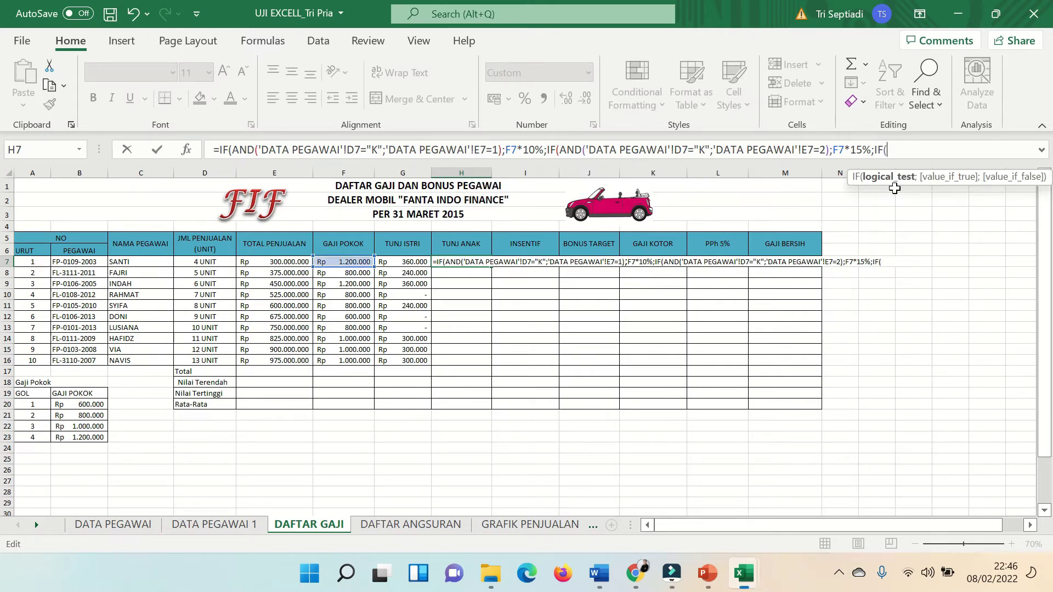
{"action": "type", "text": "AND"}
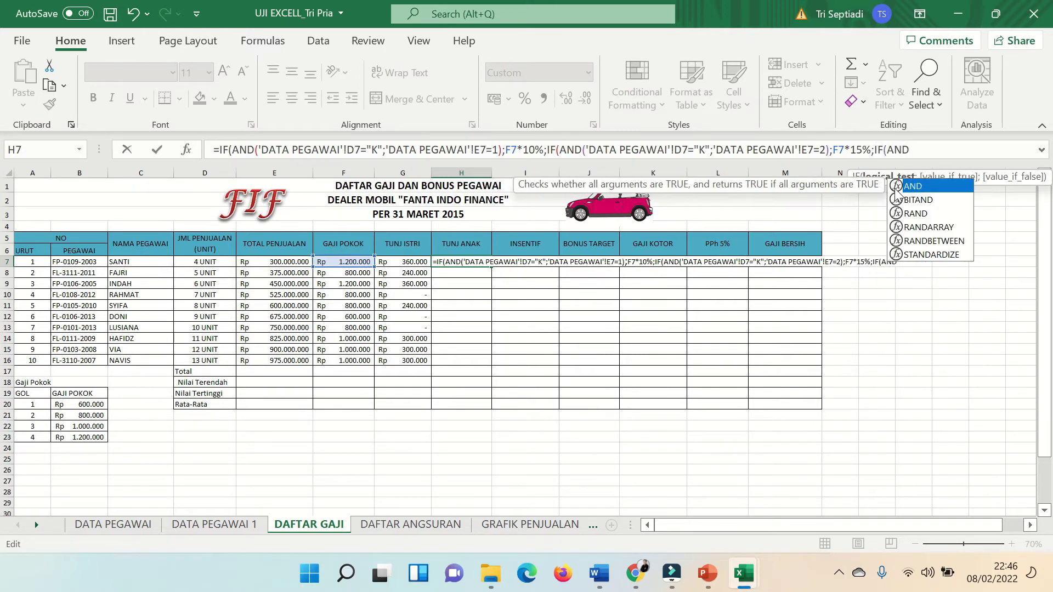
{"action": "double_click", "coordinate": [922, 186]}
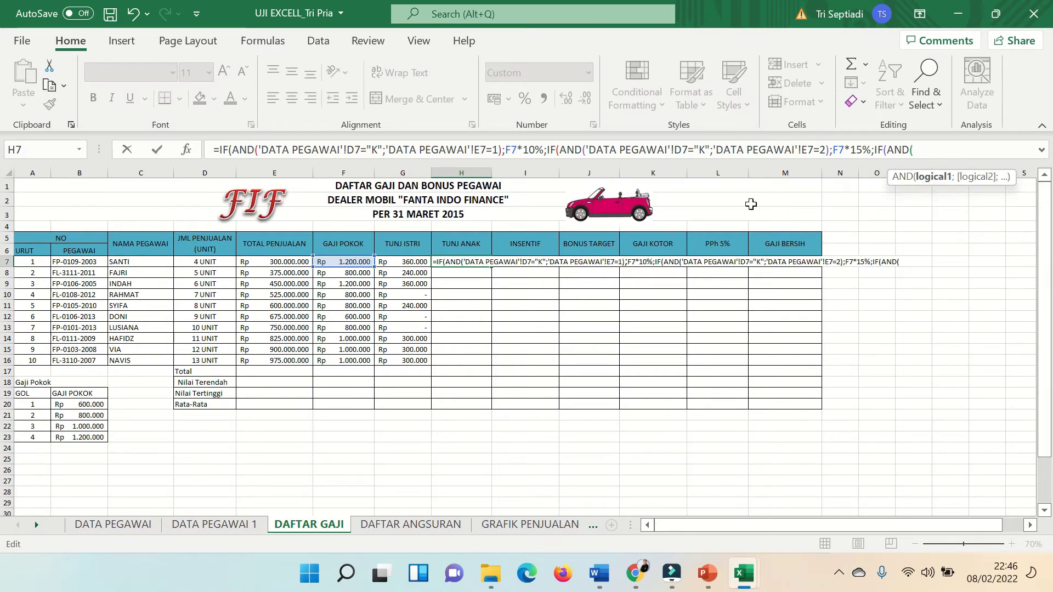
{"action": "left_click", "coordinate": [121, 527]}
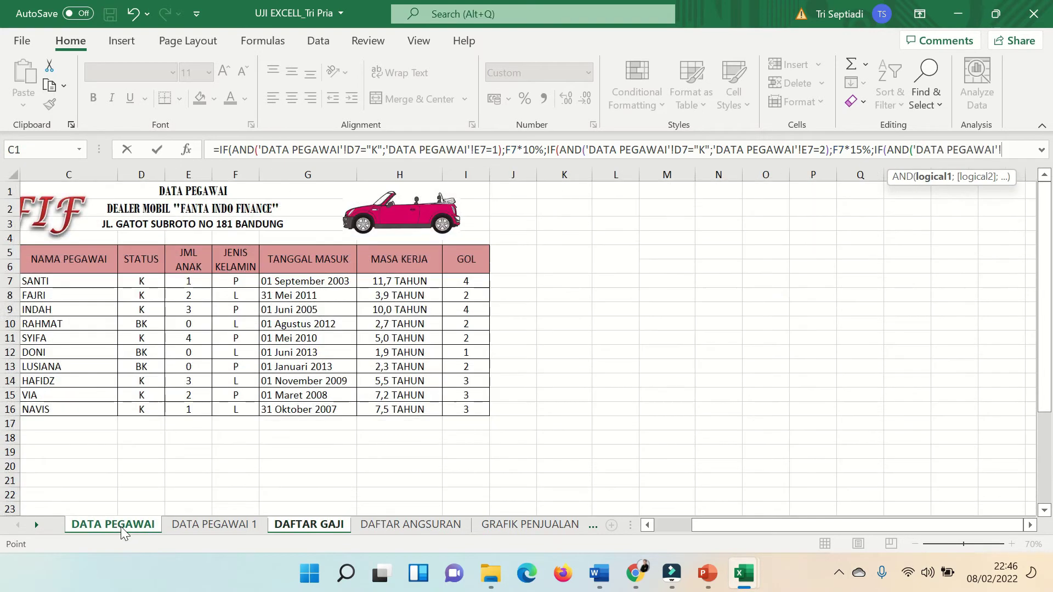
{"action": "left_click", "coordinate": [142, 282]}
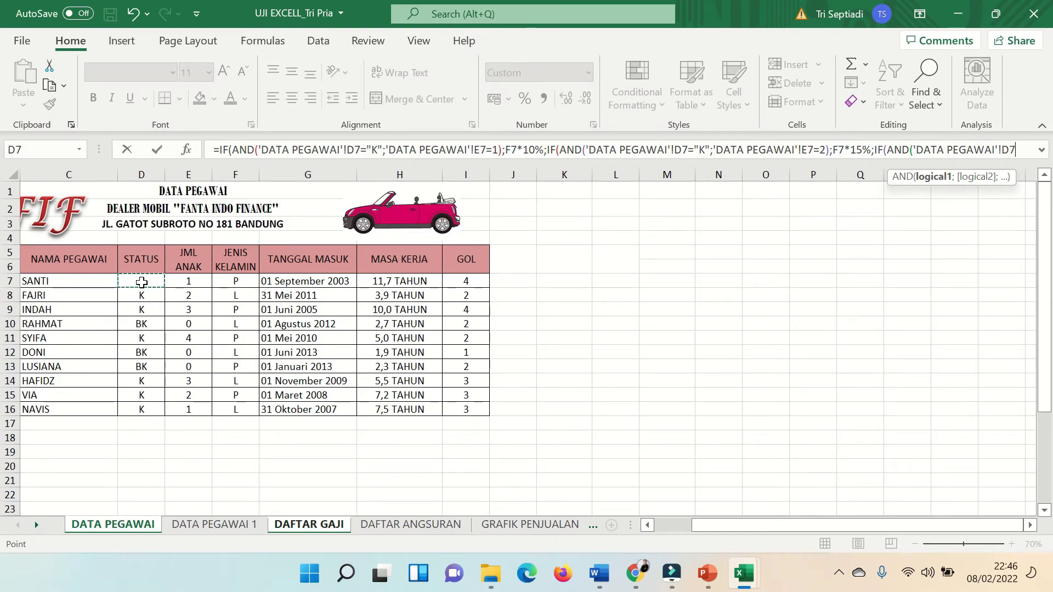
{"action": "type", "text": "=k\""}
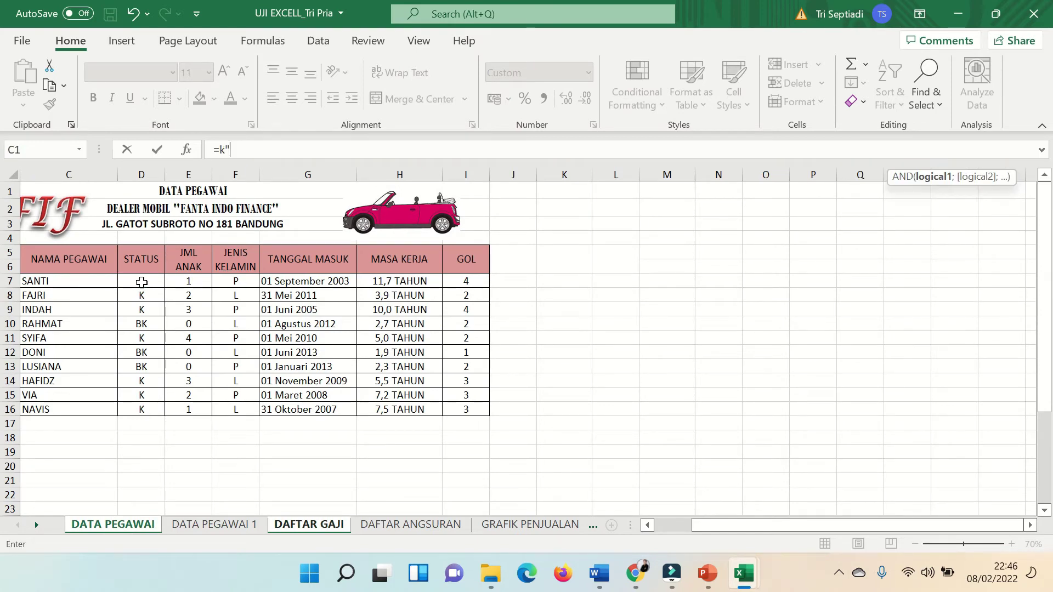
Step: Dismiss the formula error and fix the quotes around "k" in the third condition
{"action": "key", "text": "Return"}
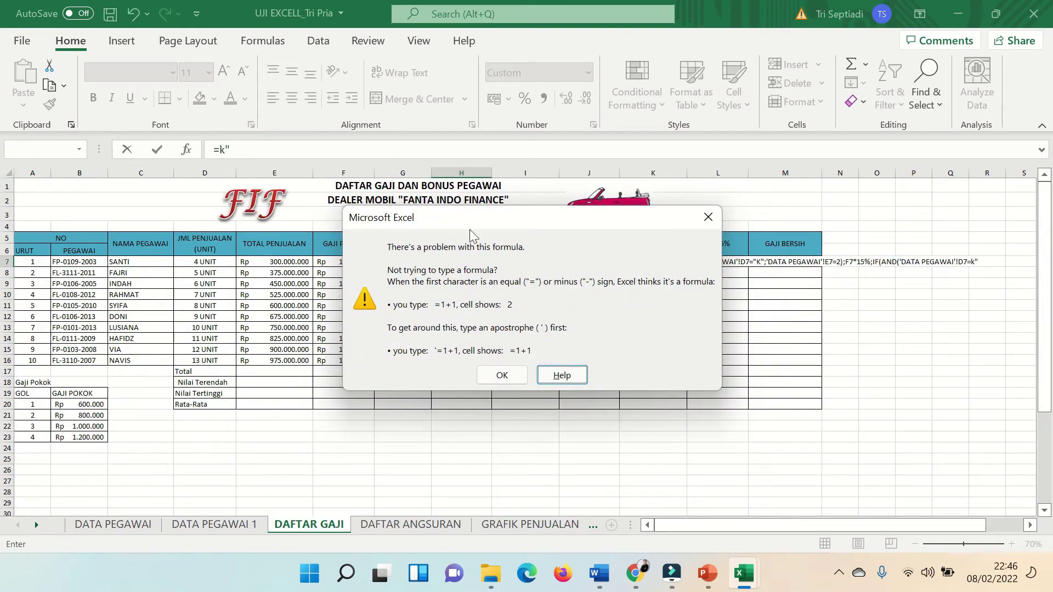
{"action": "left_click", "coordinate": [708, 217]}
{"action": "left_click", "coordinate": [221, 150]}
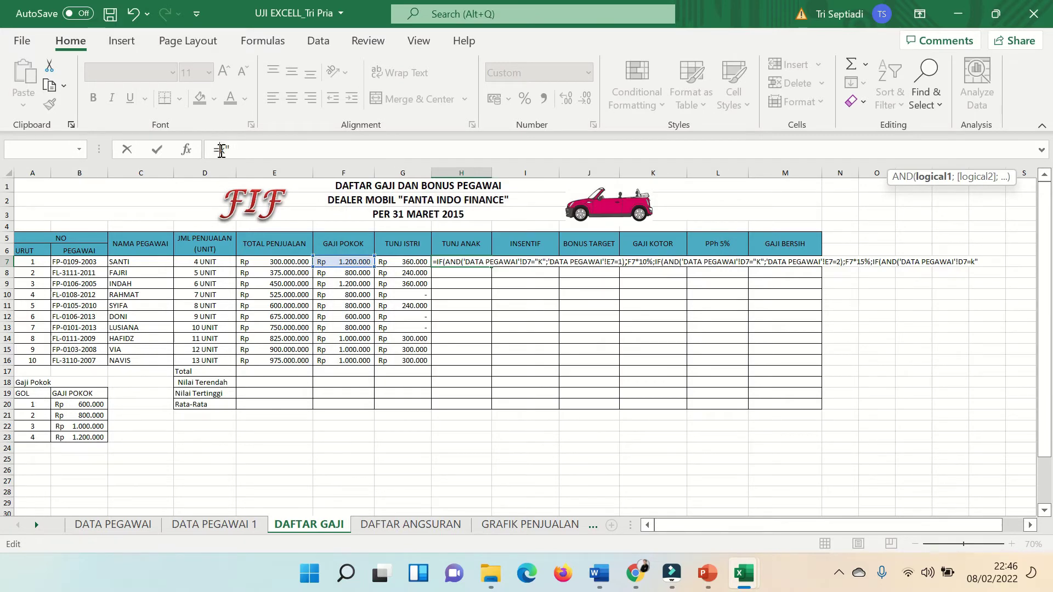
{"action": "type", "text": "\""}
{"action": "type", "text": ";"}
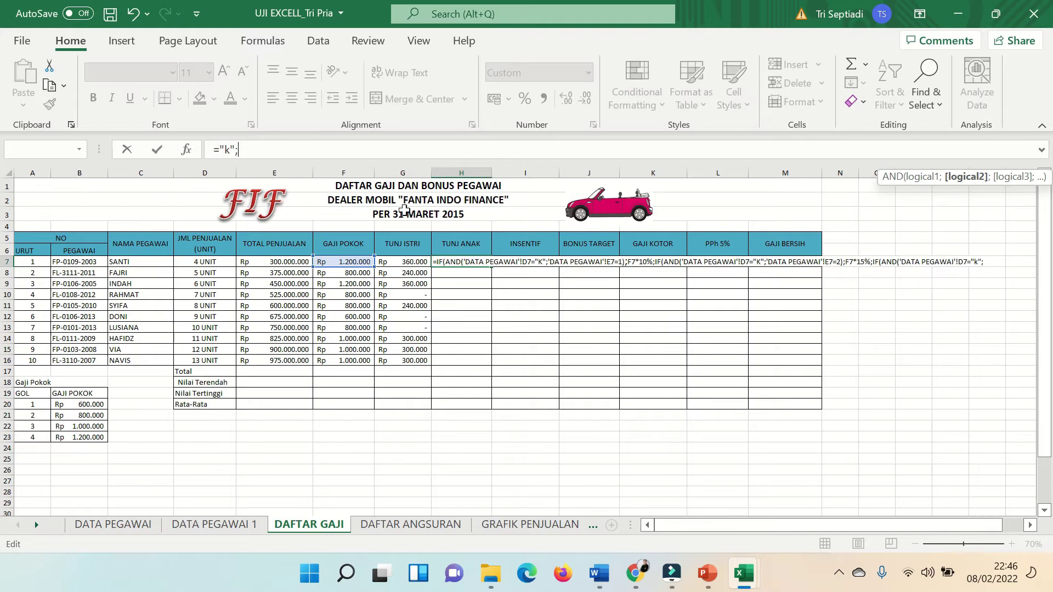
Step: Add the E7=3 condition returning F7*20%, else 0, so H7 shows Rp 120.000
{"action": "left_click", "coordinate": [131, 525]}
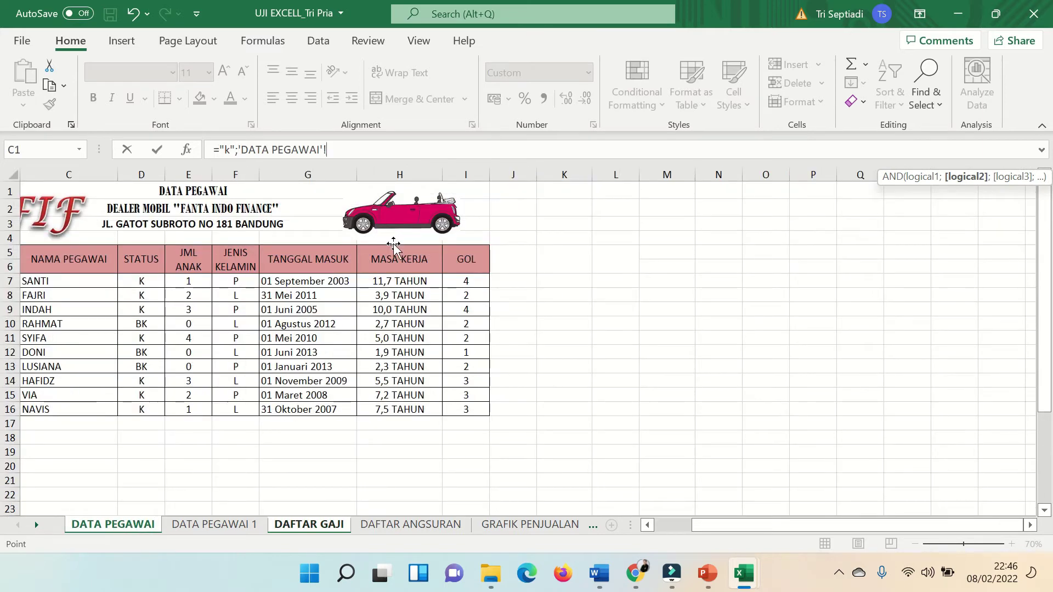
{"action": "left_click", "coordinate": [189, 282]}
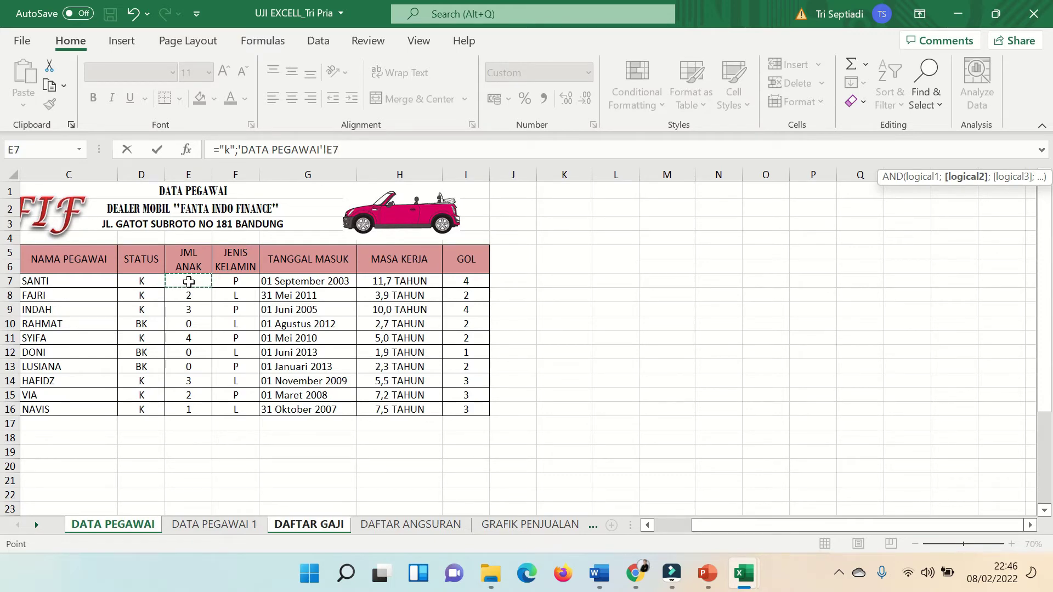
{"action": "type", "text": "="}
{"action": "type", "text": "3)"}
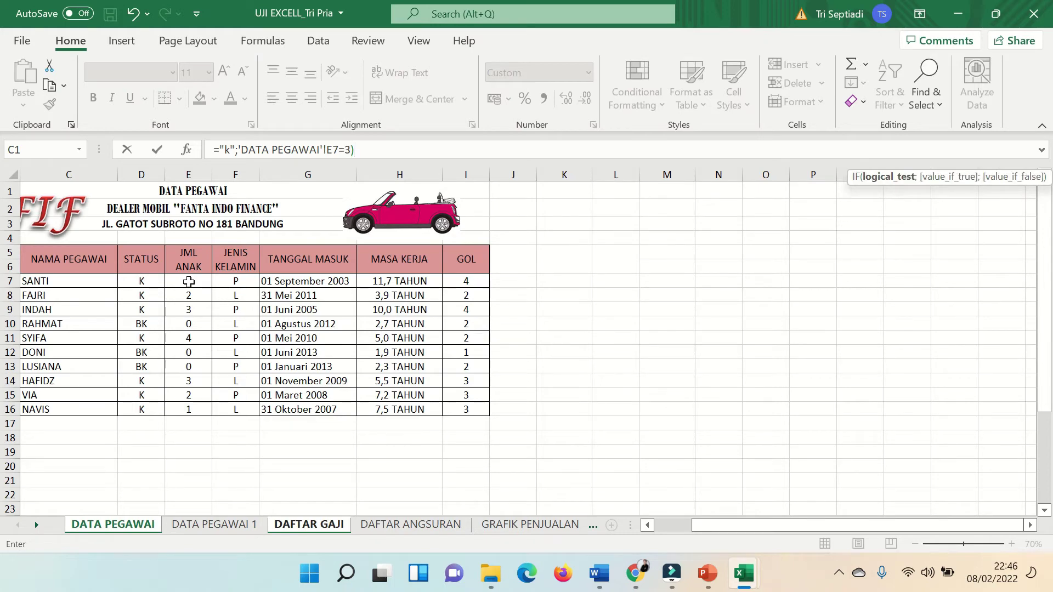
{"action": "type", "text": ";"}
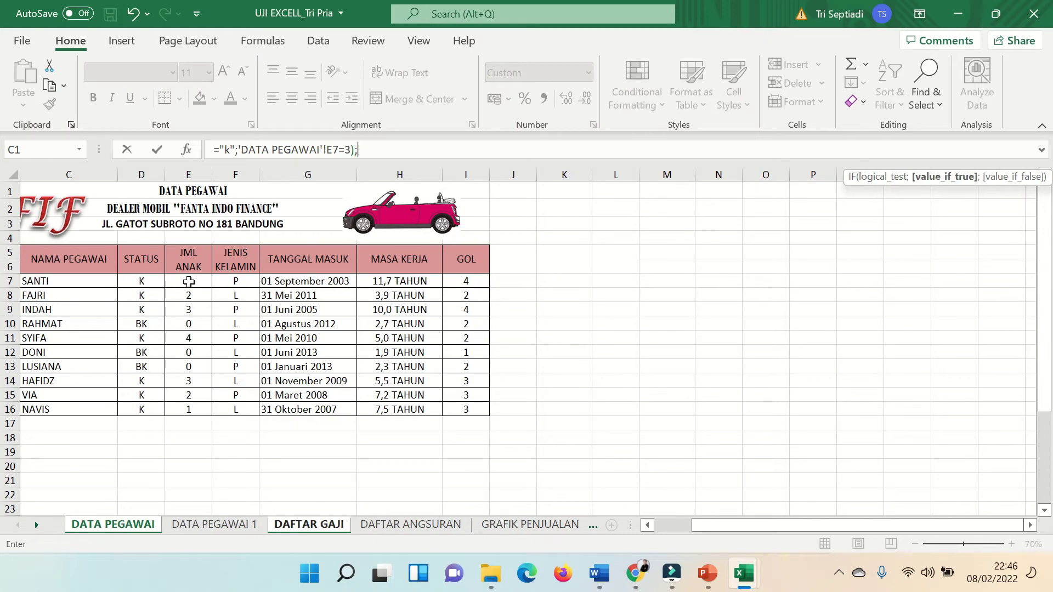
{"action": "left_click", "coordinate": [300, 525]}
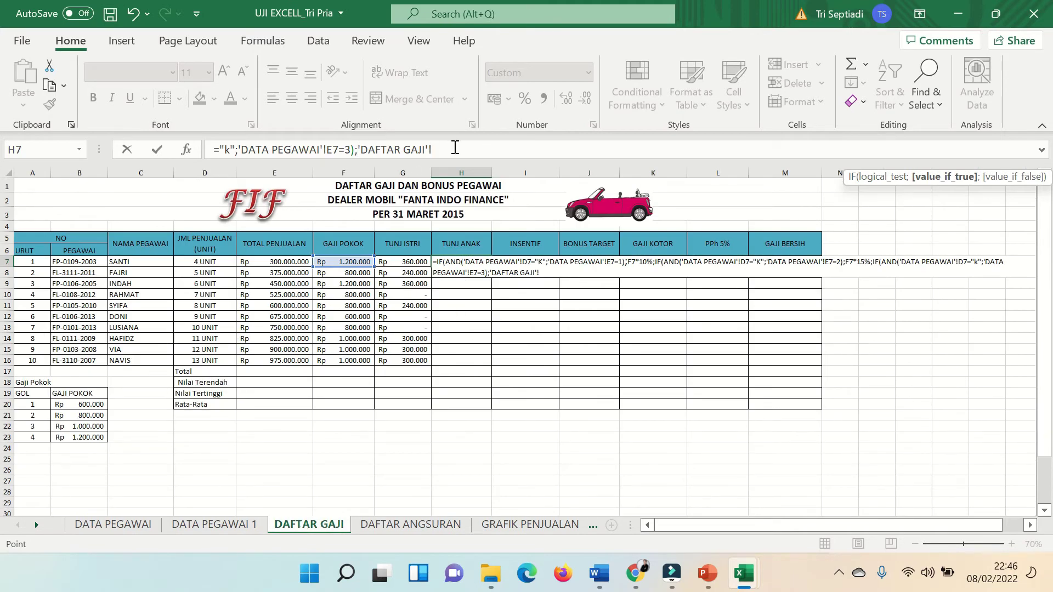
{"action": "left_click_drag", "start_coordinate": [438, 151], "coordinate": [362, 154]}
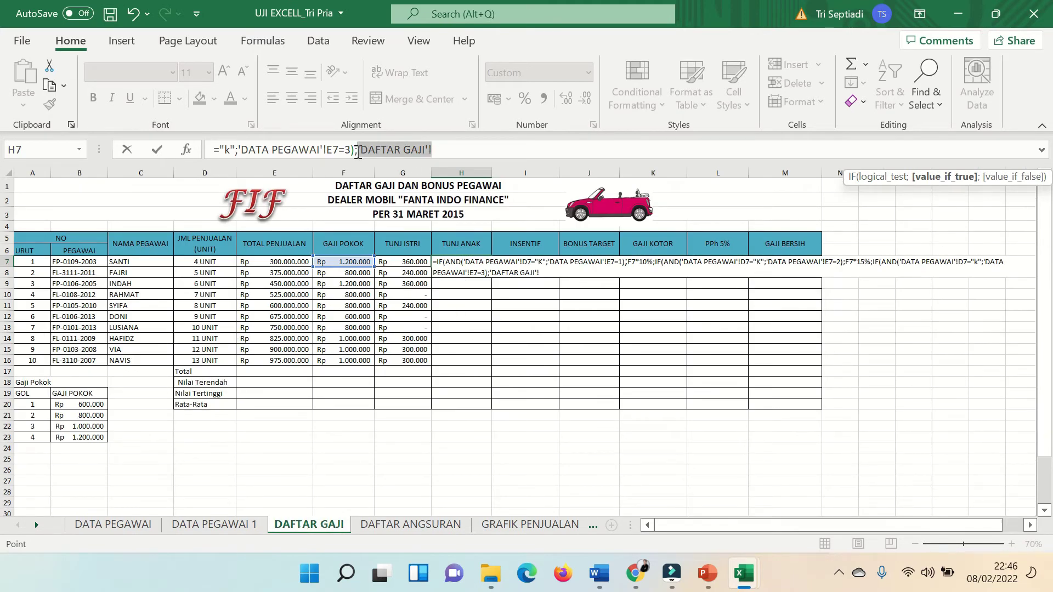
{"action": "type", "text": "F7*"}
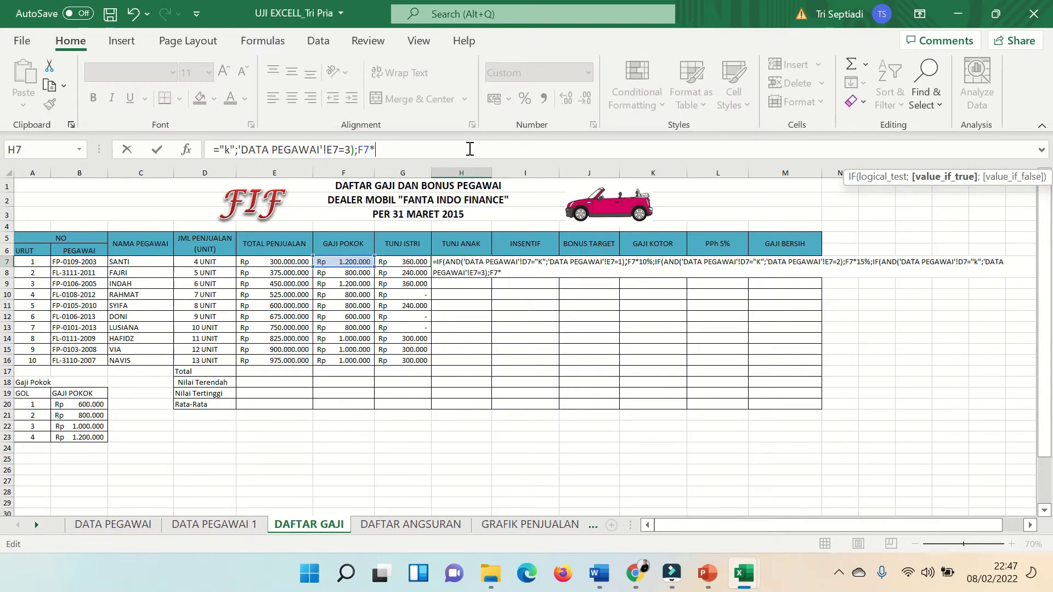
{"action": "type", "text": "20"}
{"action": "type", "text": "%;"}
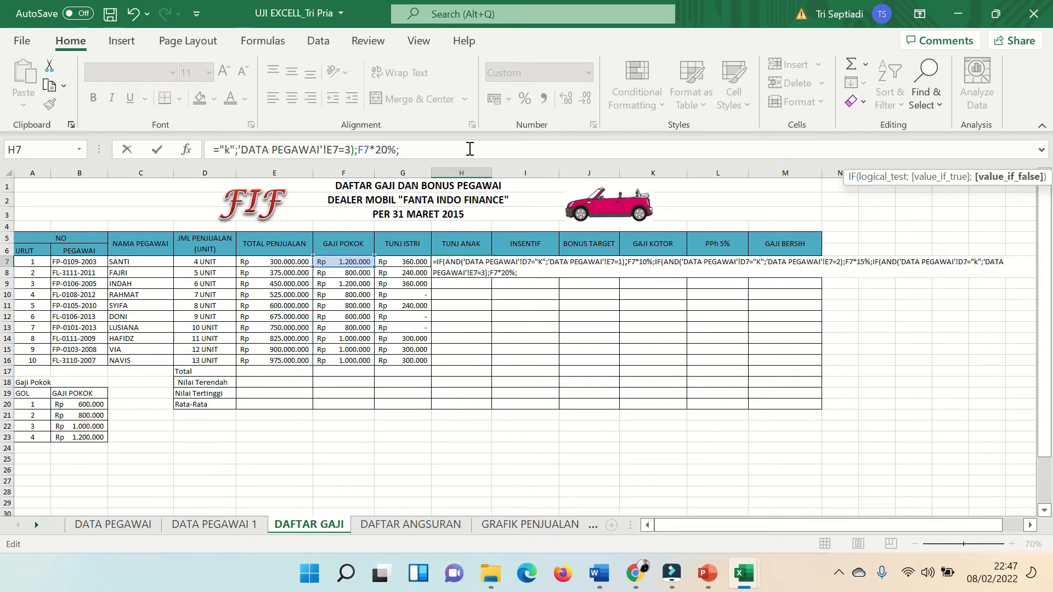
{"action": "type", "text": "0"}
{"action": "type", "text": ")))"}
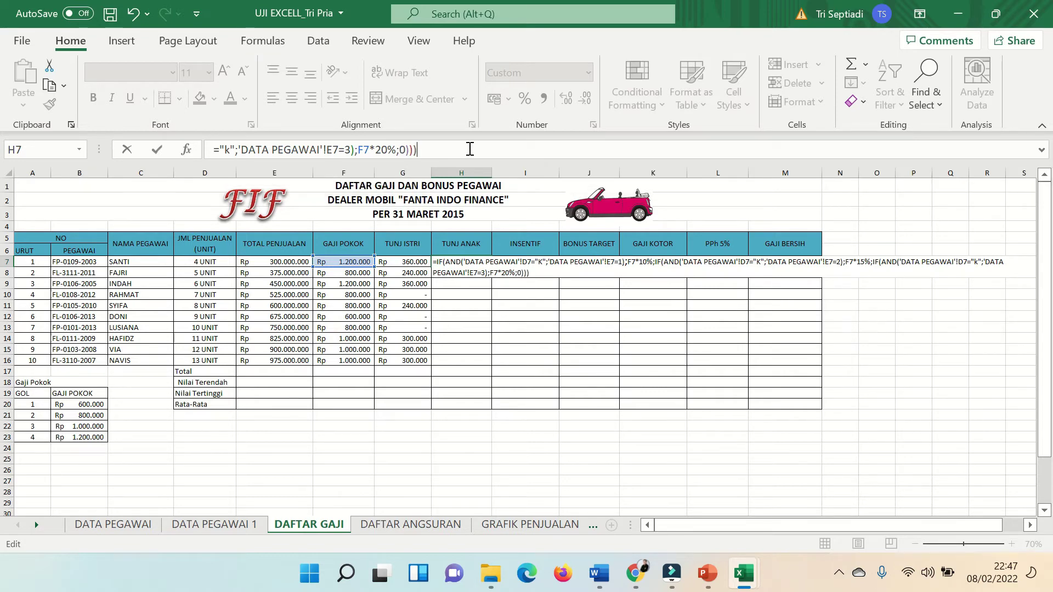
{"action": "key", "text": "Return"}
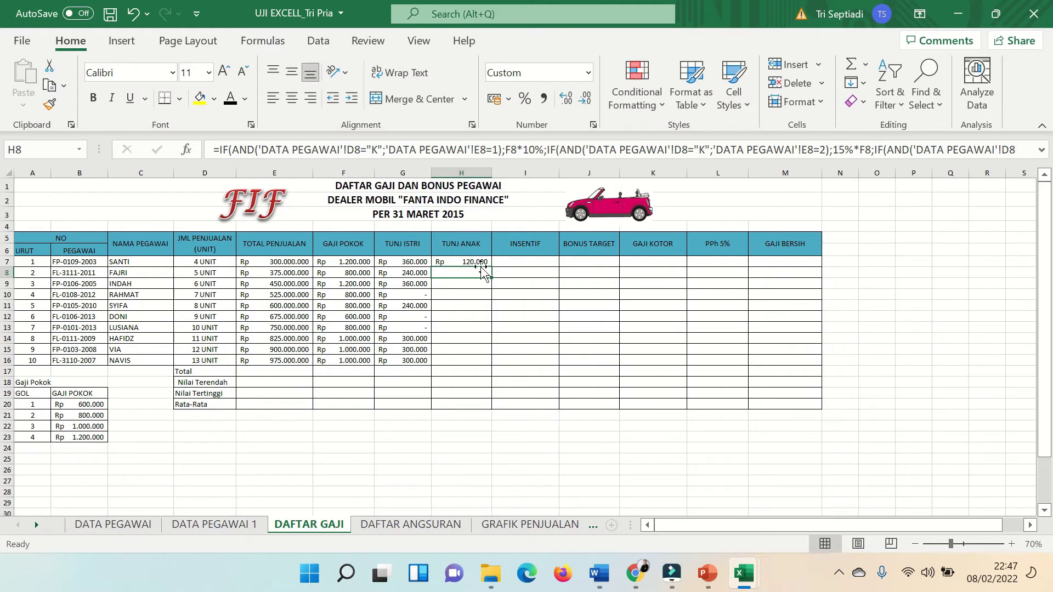
Step: Fill H7's child-allowance formula down through H16
{"action": "left_click", "coordinate": [480, 264]}
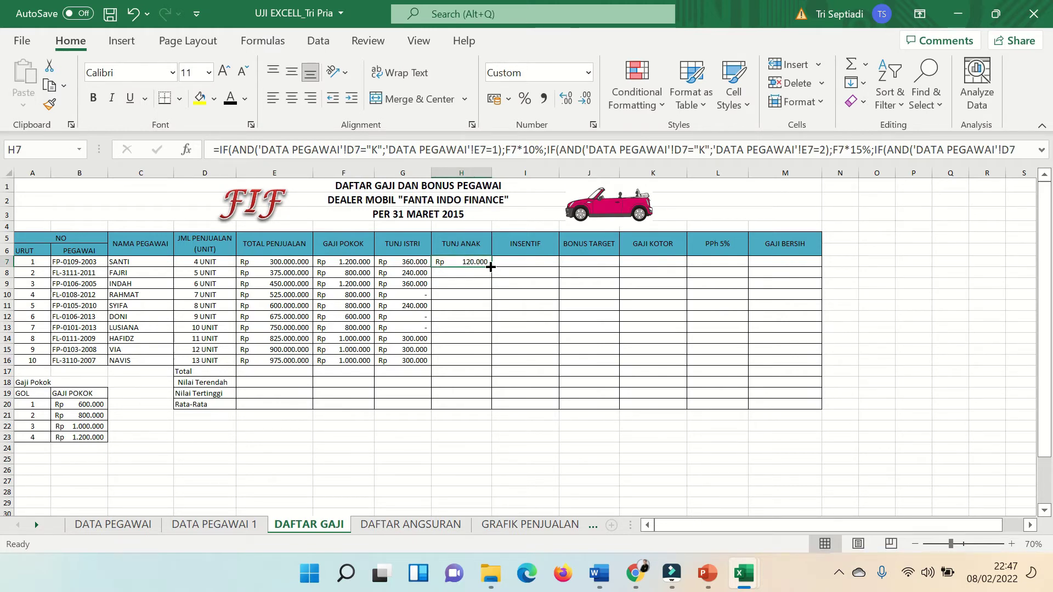
{"action": "left_click_drag", "start_coordinate": [490, 266], "coordinate": [490, 371]}
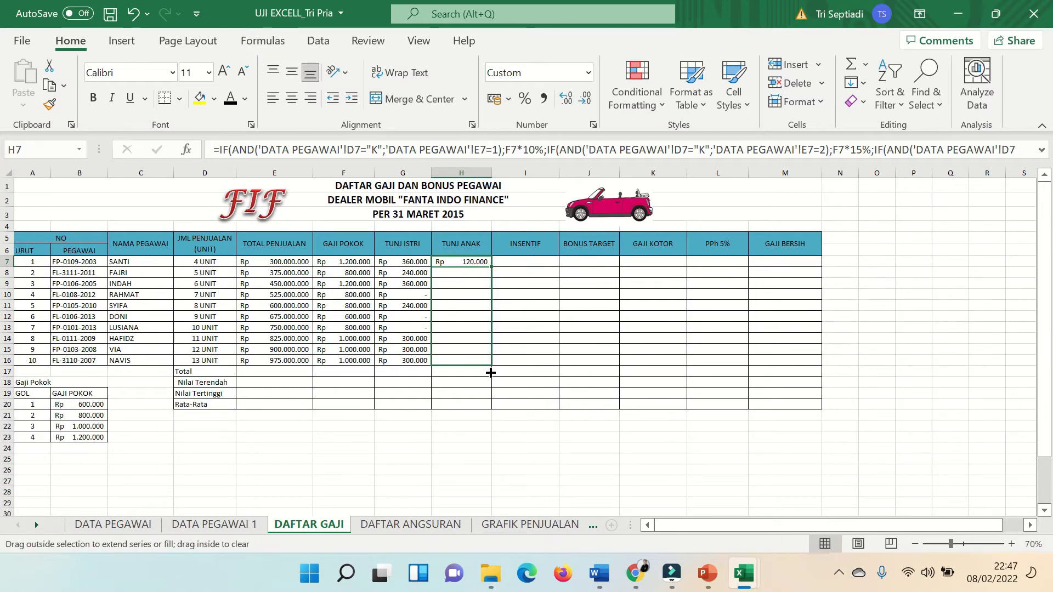
{"action": "left_click_drag", "start_coordinate": [490, 371], "coordinate": [490, 371]}
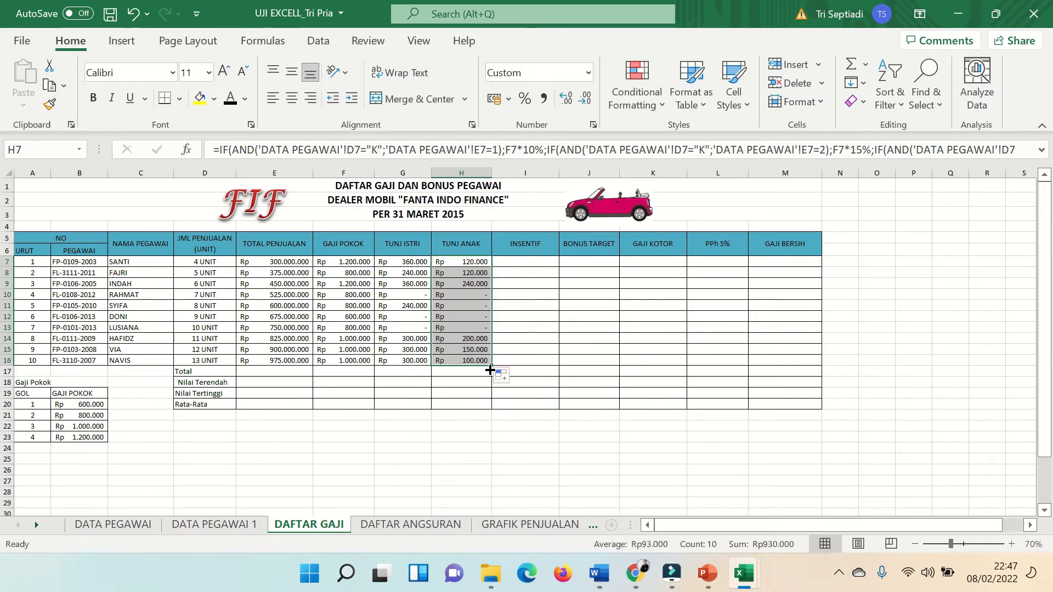
Step: Check the formulas in H10, H9 and H13 against the DATA PEGAWAI sheet
{"action": "left_click", "coordinate": [480, 299]}
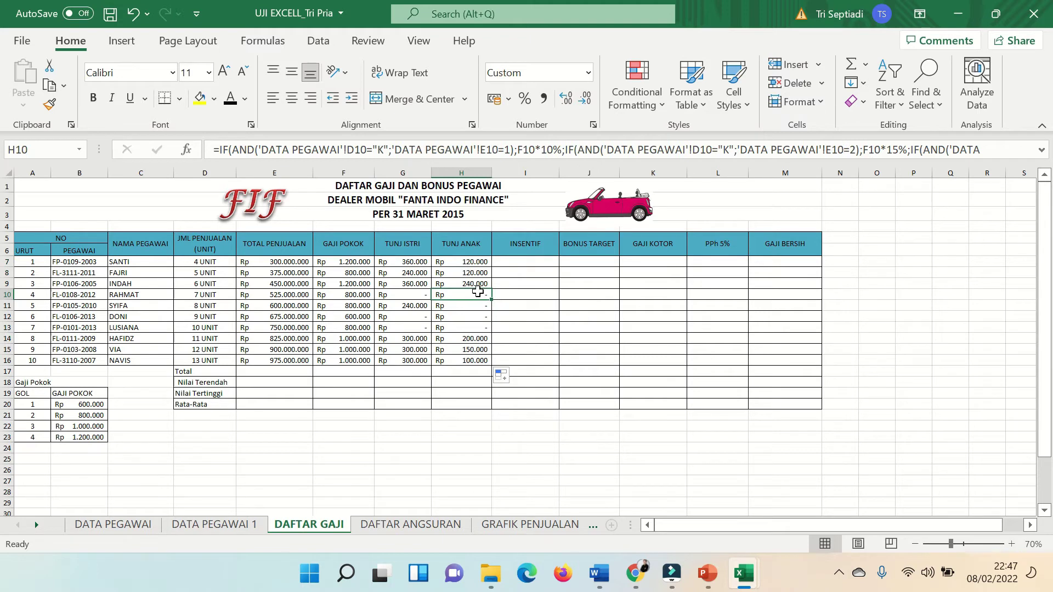
{"action": "left_click", "coordinate": [476, 284]}
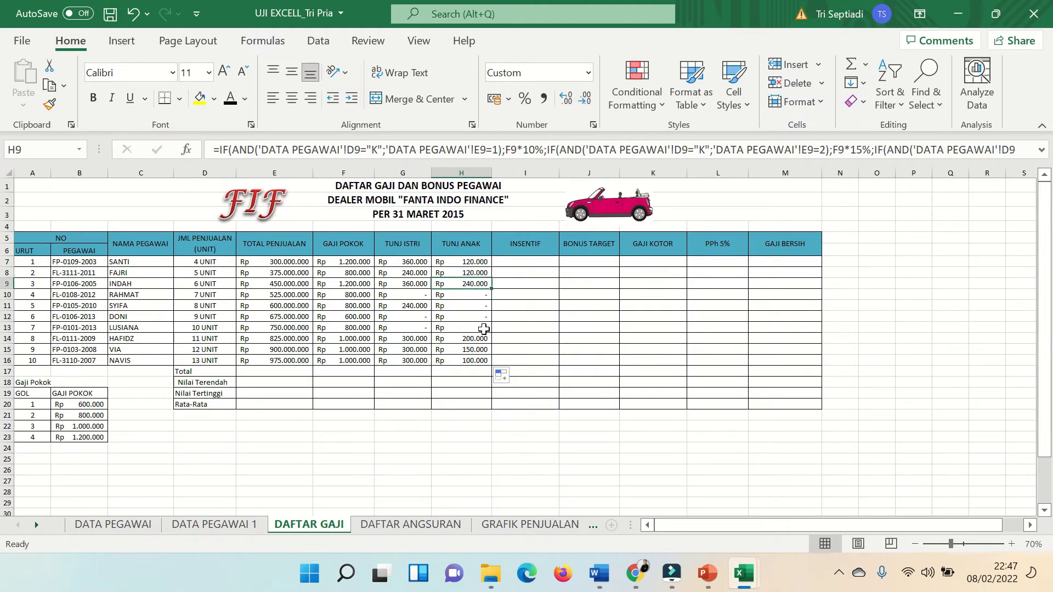
{"action": "left_click", "coordinate": [484, 329]}
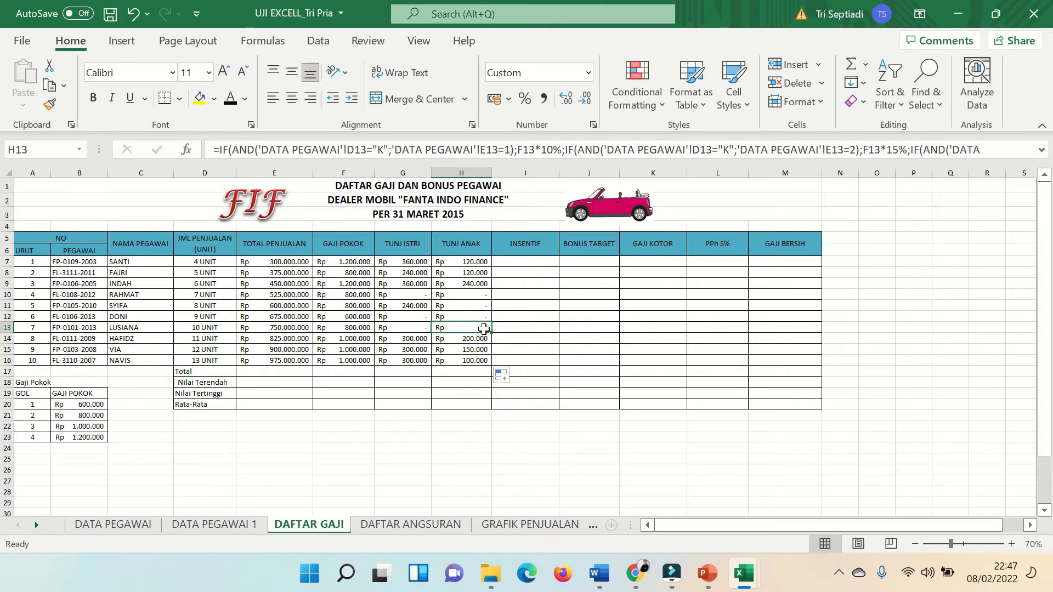
{"action": "left_click", "coordinate": [102, 526]}
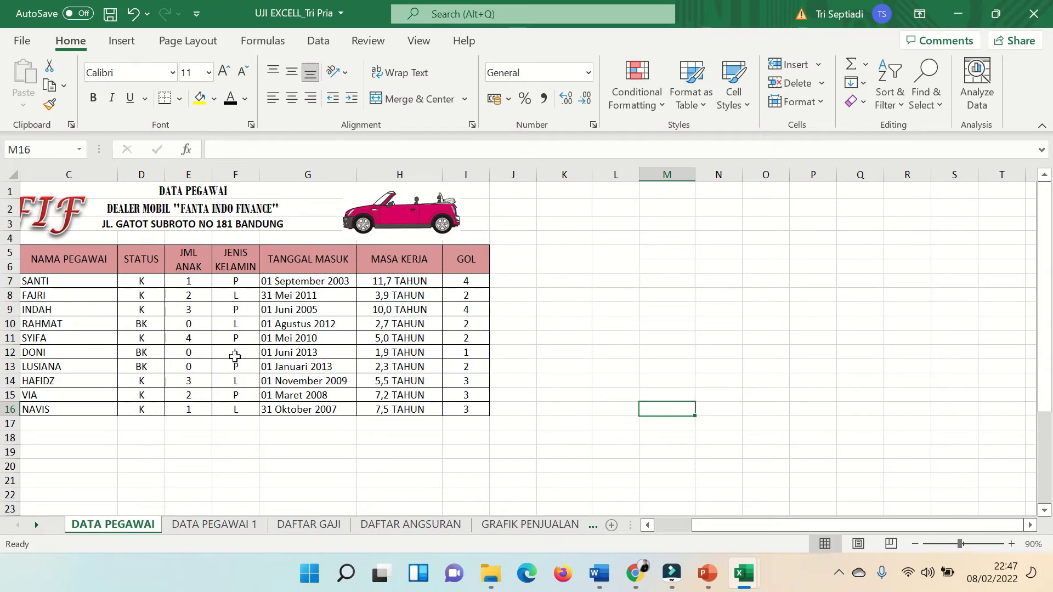
{"action": "left_click", "coordinate": [335, 527]}
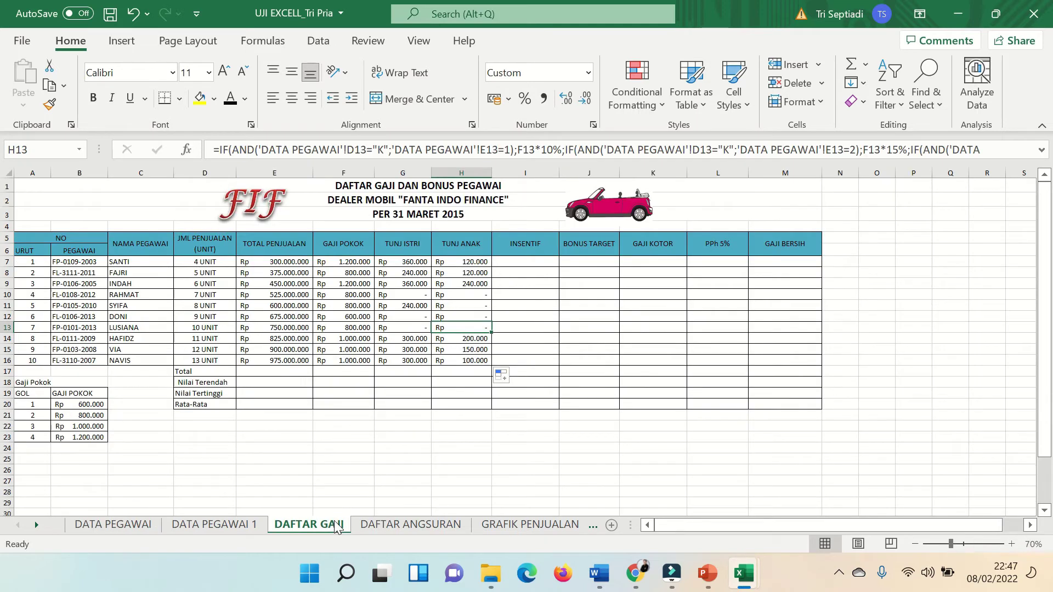
{"action": "left_click", "coordinate": [524, 263]}
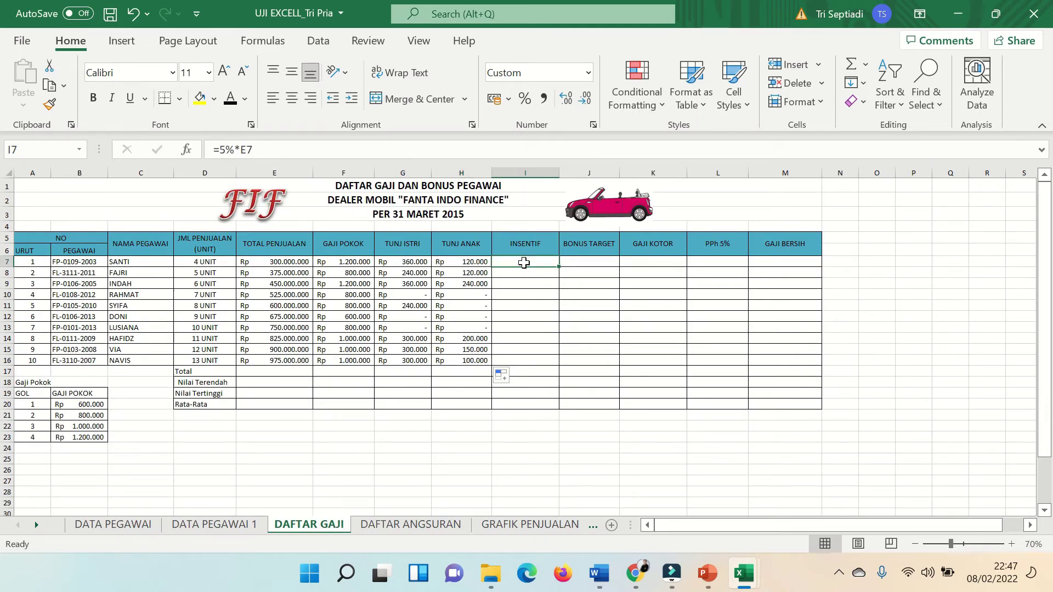
{"action": "left_click", "coordinate": [600, 585]}
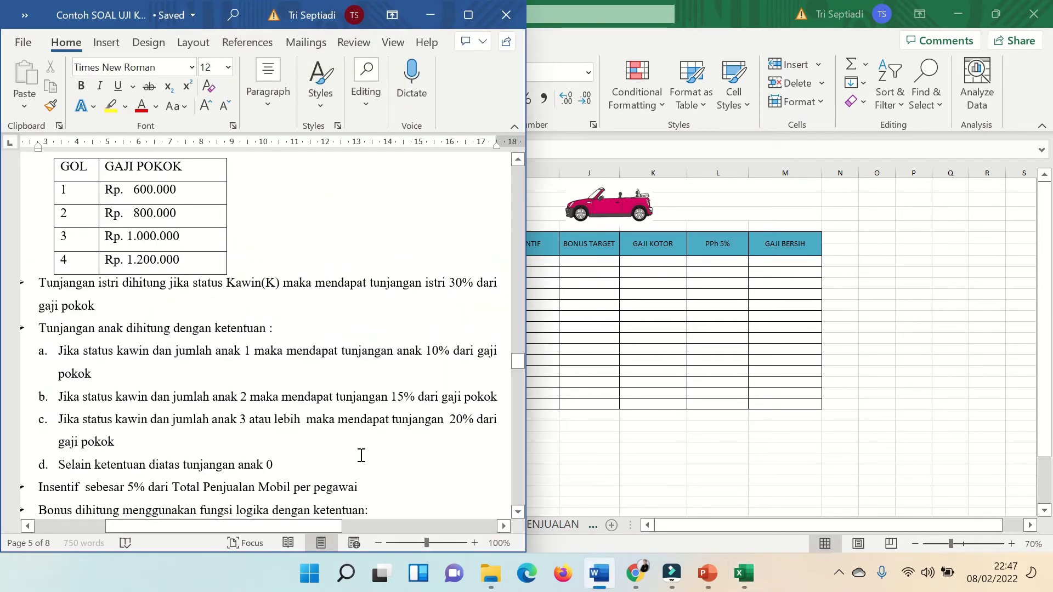
{"action": "scroll", "coordinate": [340, 450], "scroll_direction": "down", "scroll_amount": 2}
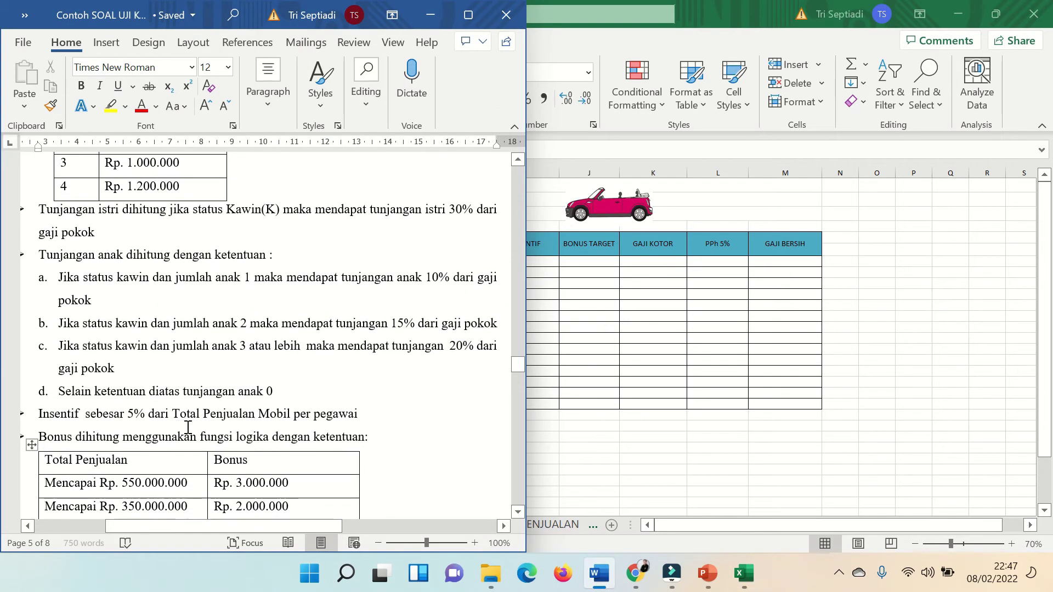
{"action": "left_click", "coordinate": [616, 372]}
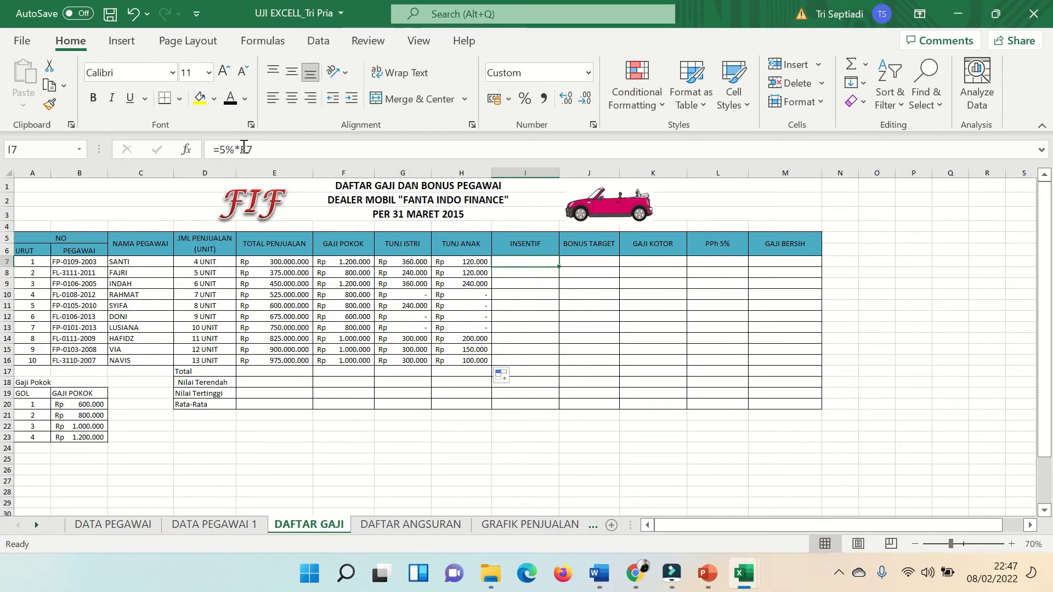
Step: Replace I7's incentive formula with =5%*E7 and fill it down to I16
{"action": "double_click", "coordinate": [266, 151]}
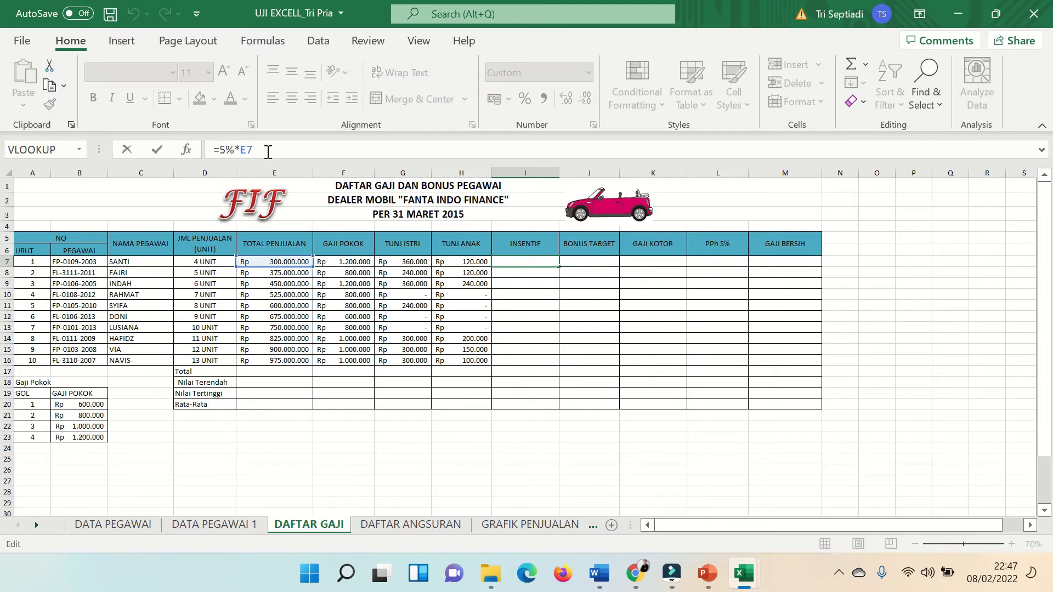
{"action": "left_click_drag", "start_coordinate": [268, 152], "coordinate": [175, 149]}
{"action": "key", "text": "BackSpace"}
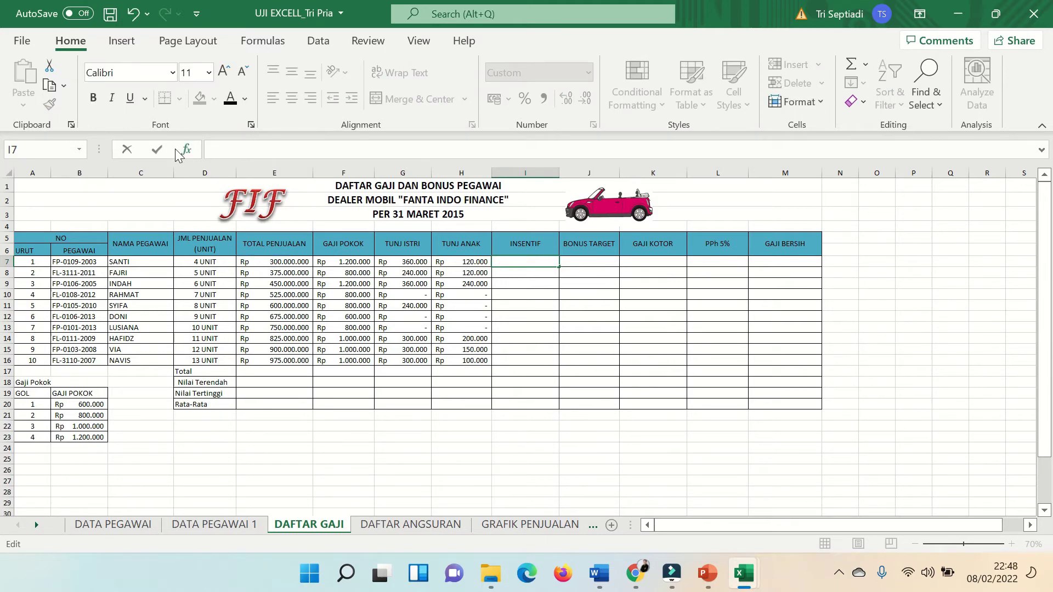
{"action": "type", "text": "=5"}
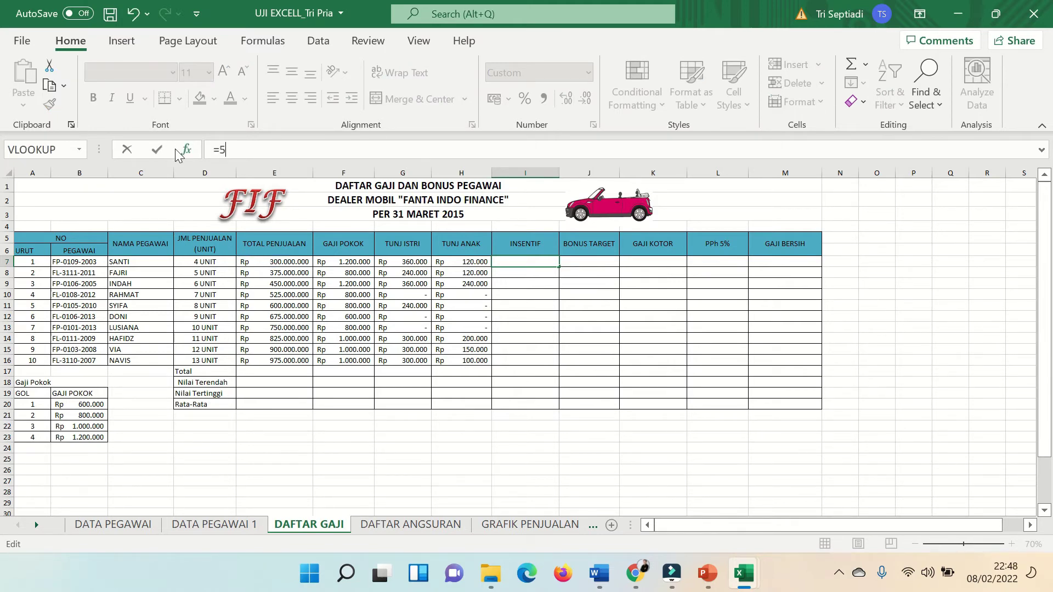
{"action": "type", "text": "%*"}
{"action": "left_click", "coordinate": [281, 262]}
{"action": "key", "text": "Return"}
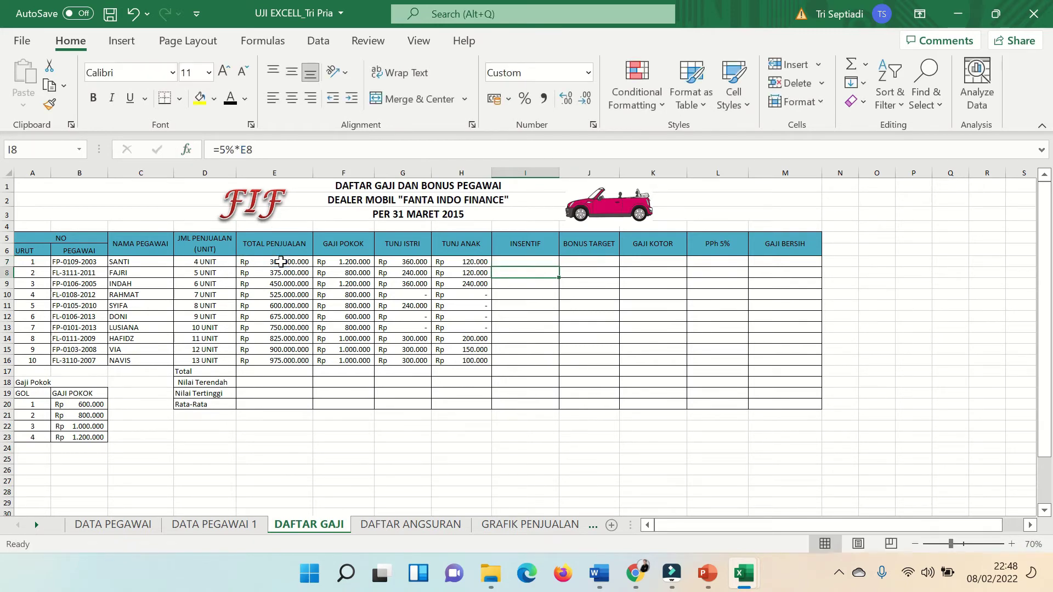
{"action": "left_click", "coordinate": [530, 263]}
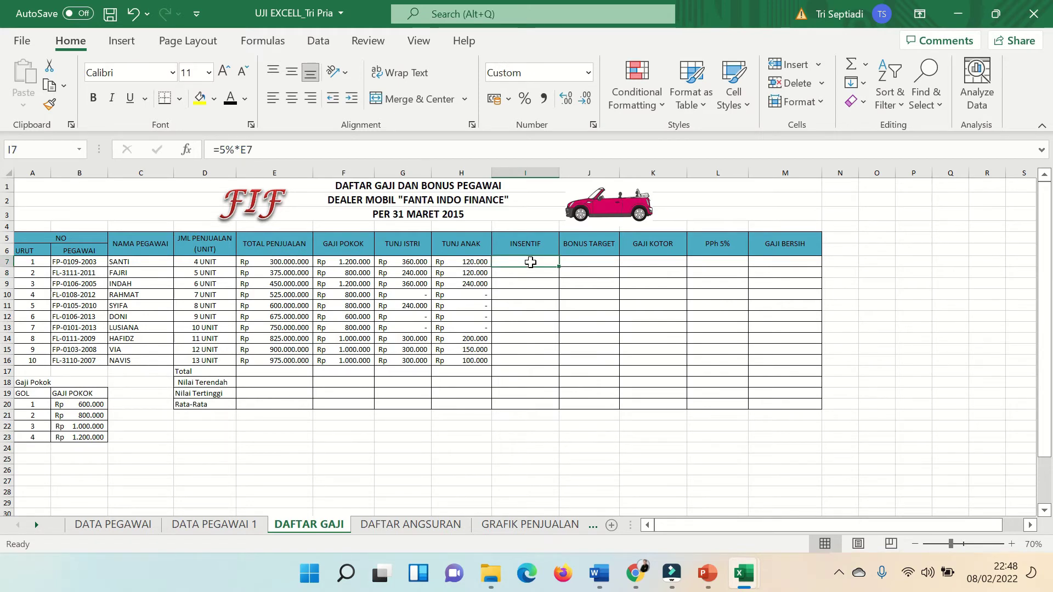
{"action": "left_click_drag", "start_coordinate": [559, 266], "coordinate": [563, 371]}
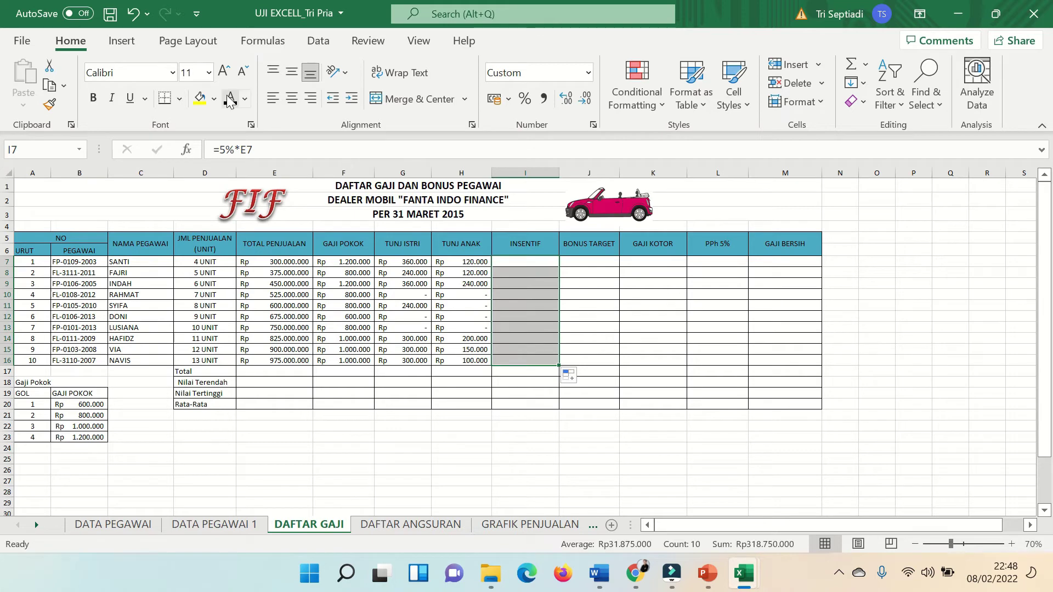
{"action": "left_click", "coordinate": [597, 263]}
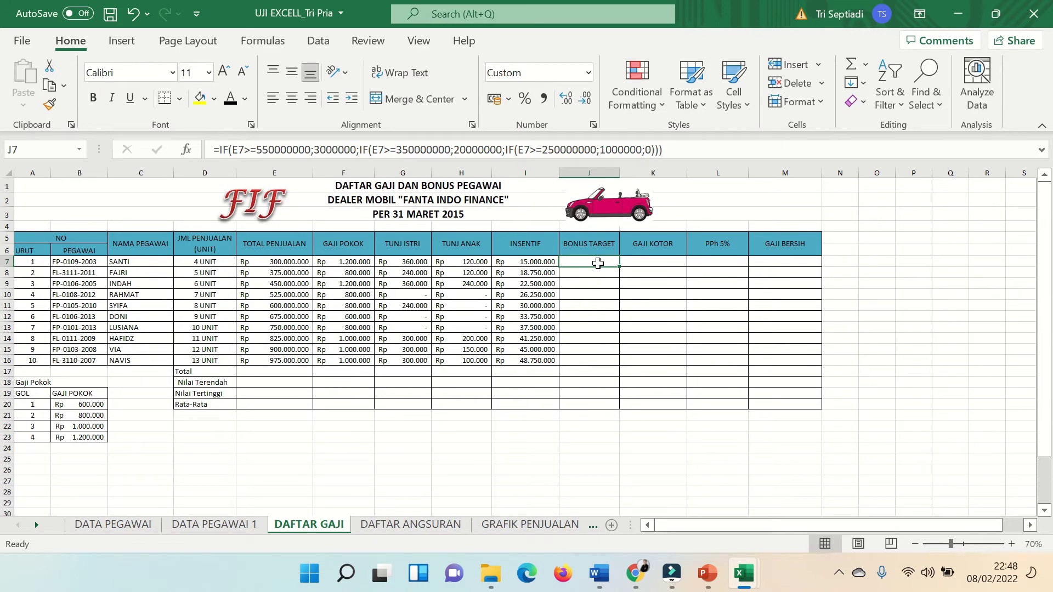
{"action": "left_click", "coordinate": [601, 574]}
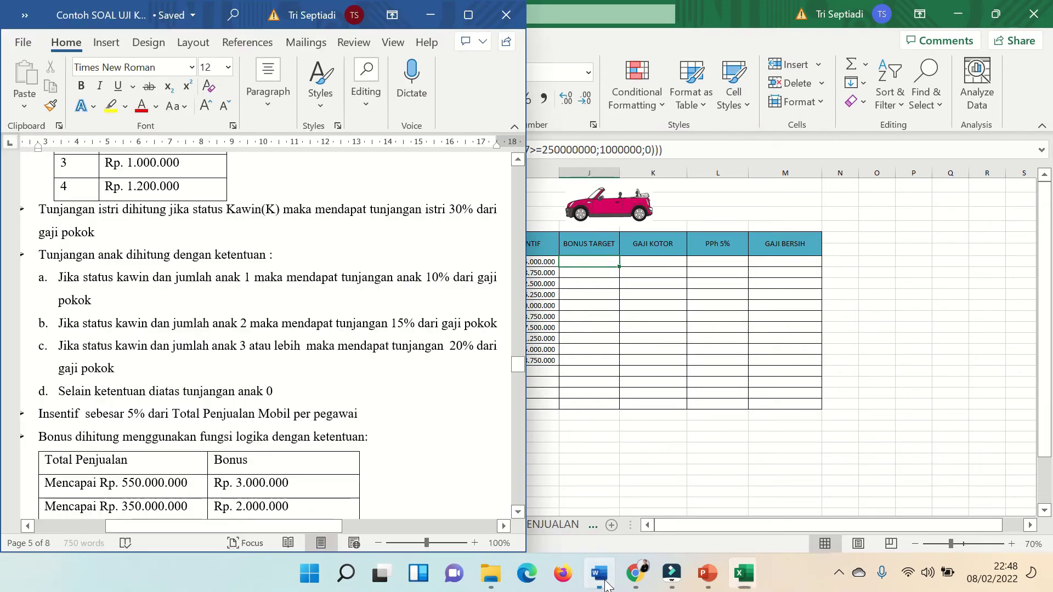
{"action": "scroll", "coordinate": [354, 409], "scroll_direction": "down", "scroll_amount": 3}
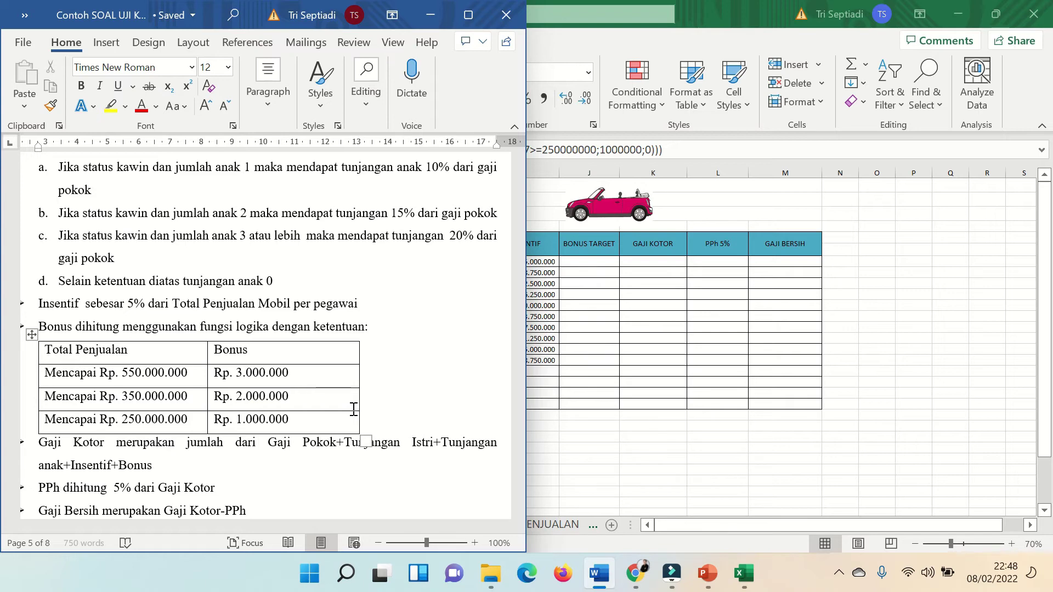
{"action": "left_click", "coordinate": [632, 287]}
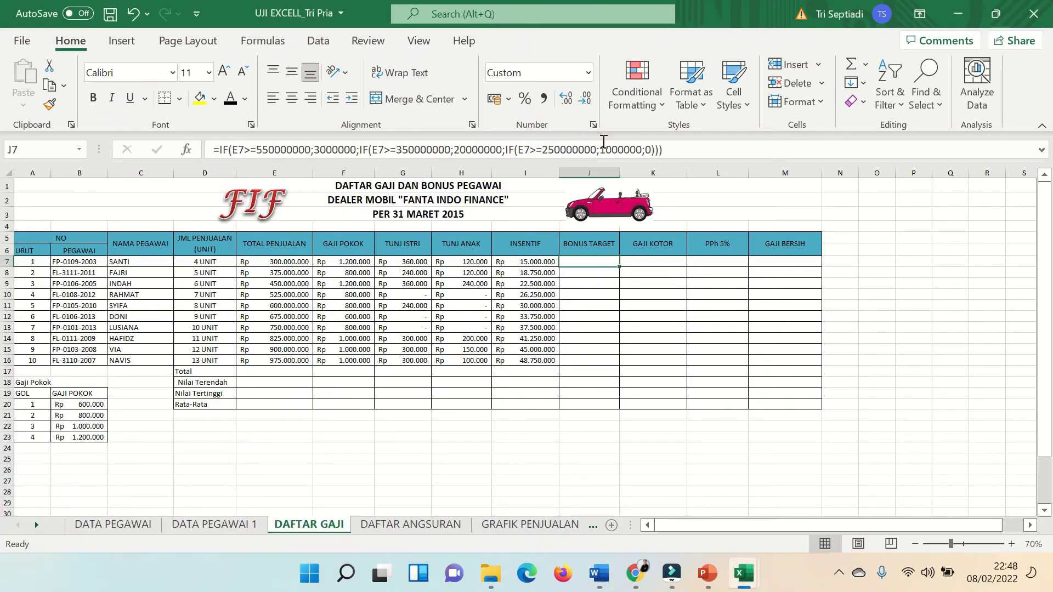
Step: Clear J7's old bonus formula and start a new IF function
{"action": "left_click", "coordinate": [679, 146]}
{"action": "left_click_drag", "start_coordinate": [679, 146], "coordinate": [196, 158]}
{"action": "key", "text": "BackSpace"}
{"action": "type", "text": "="}
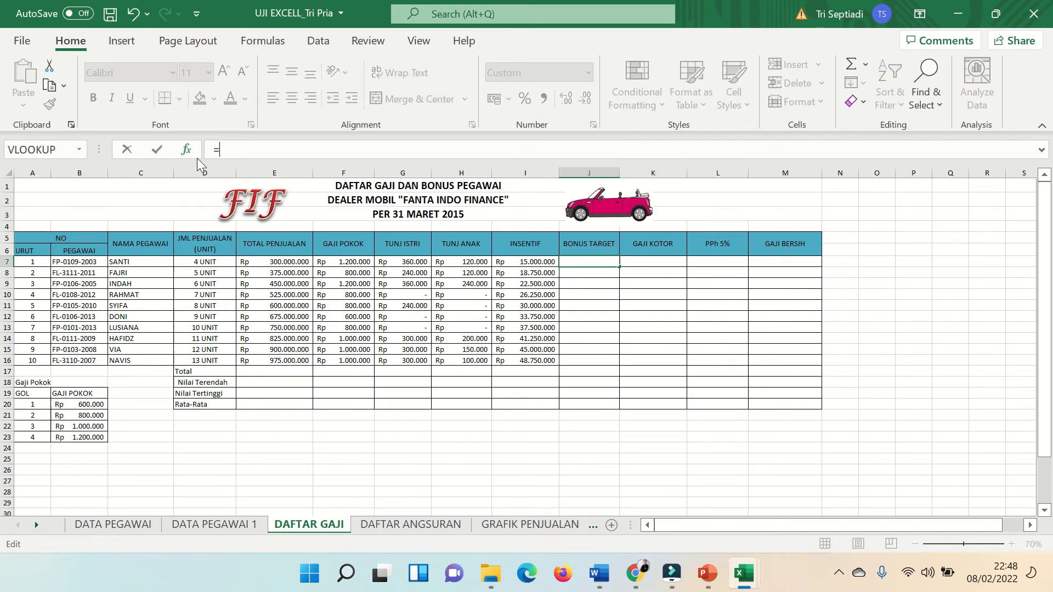
{"action": "type", "text": "IF"}
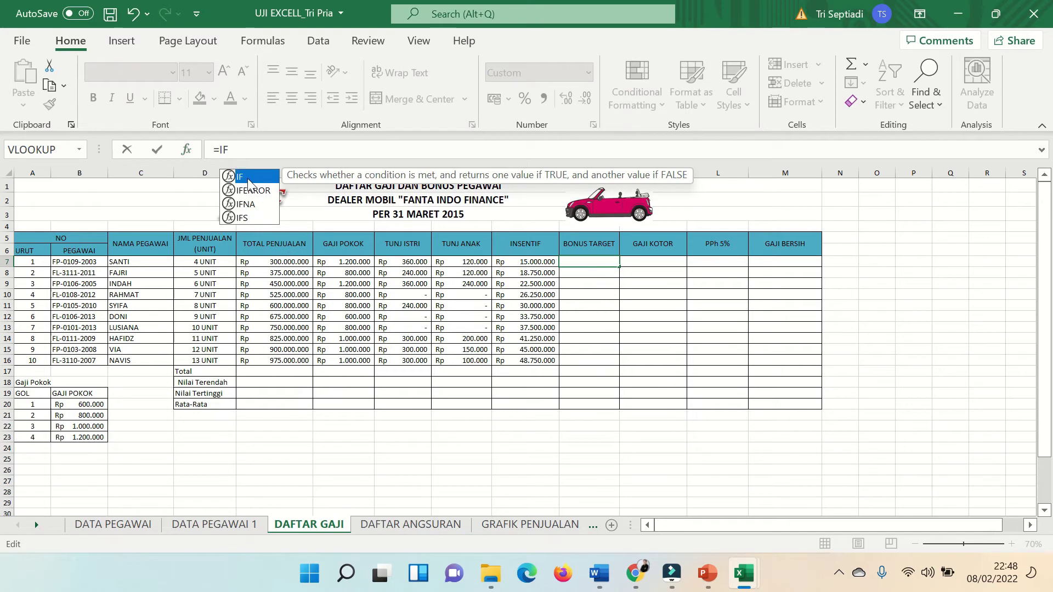
{"action": "double_click", "coordinate": [249, 183]}
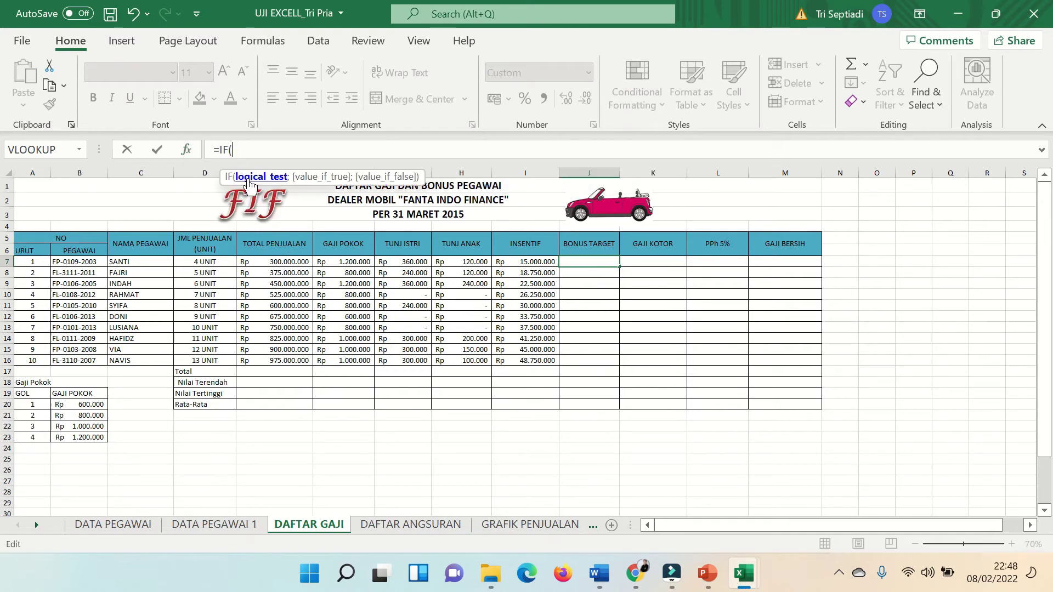
{"action": "type", "text": "("}
{"action": "key", "text": "BackSpace"}
Step: Add tiers on E7: 3000000 at >=550000000, 2000000 at >=350000000, then begin a third IF
{"action": "left_click", "coordinate": [289, 268]}
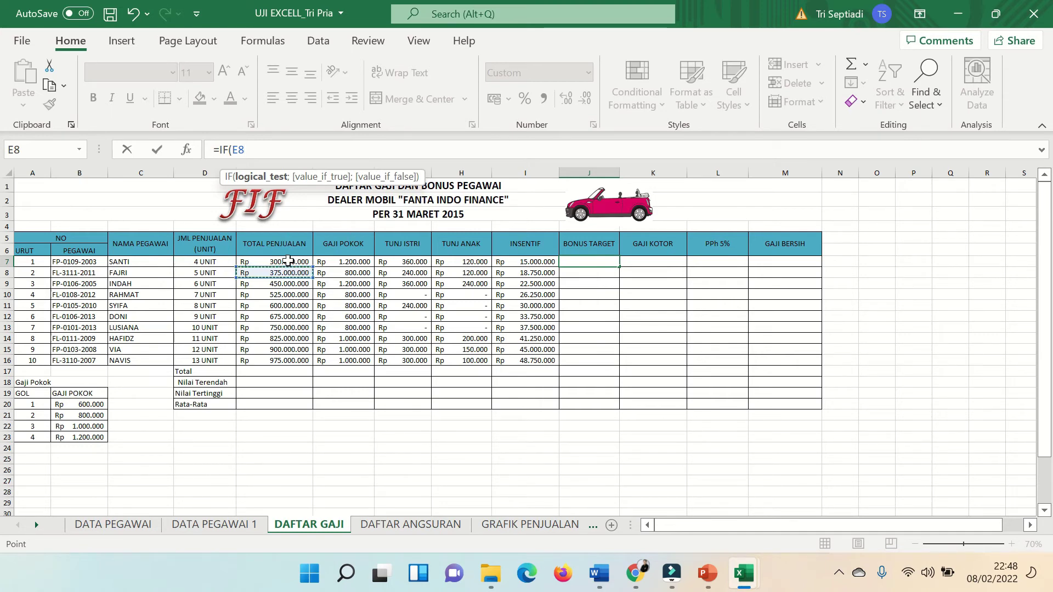
{"action": "left_click", "coordinate": [289, 262]}
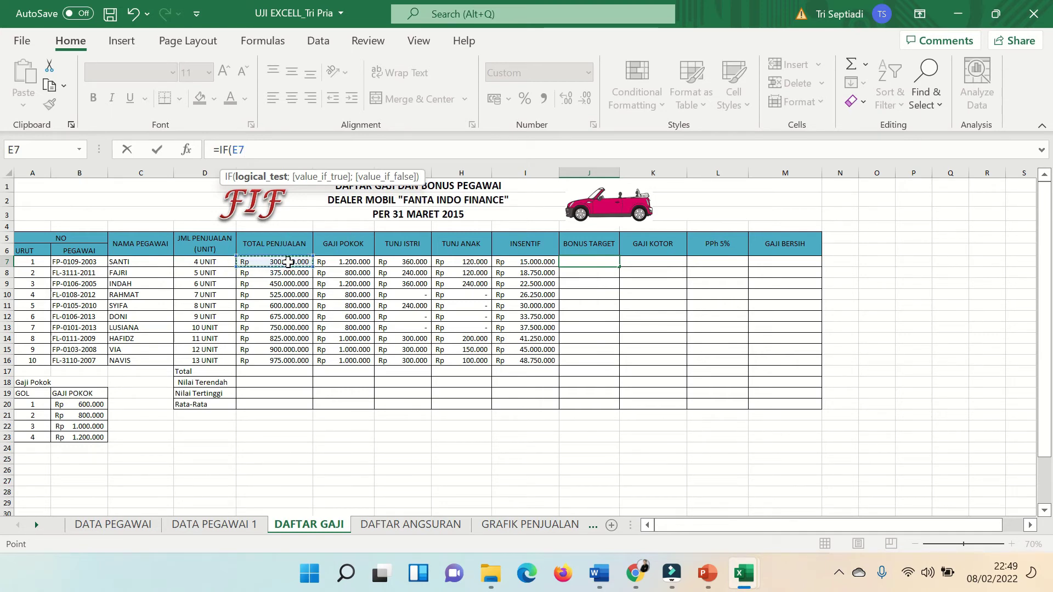
{"action": "type", "text": ">="}
{"action": "type", "text": "550"}
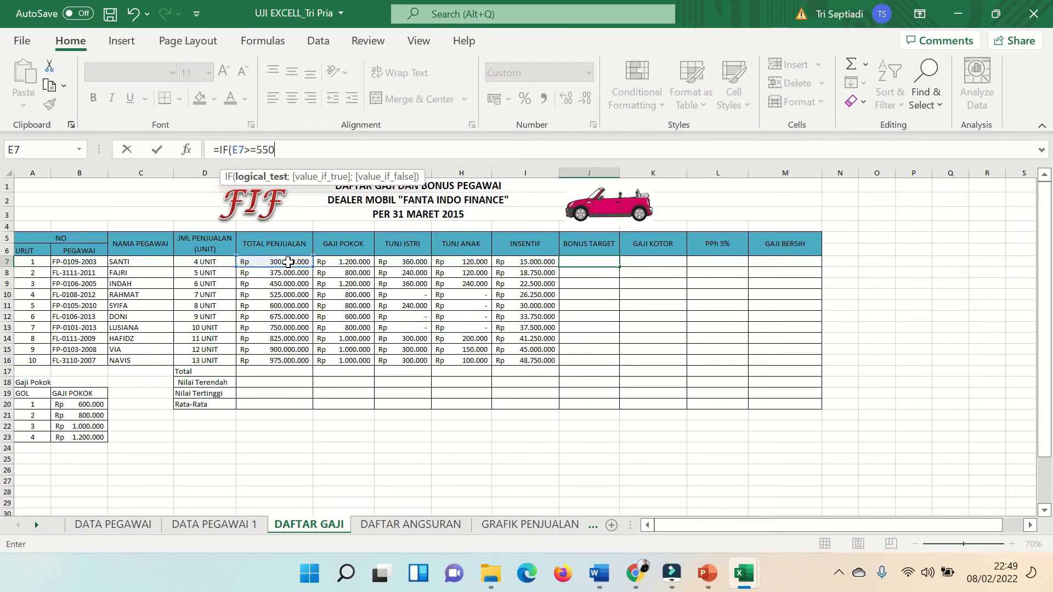
{"action": "type", "text": "0000"}
{"action": "type", "text": "00"}
{"action": "type", "text": ";300"}
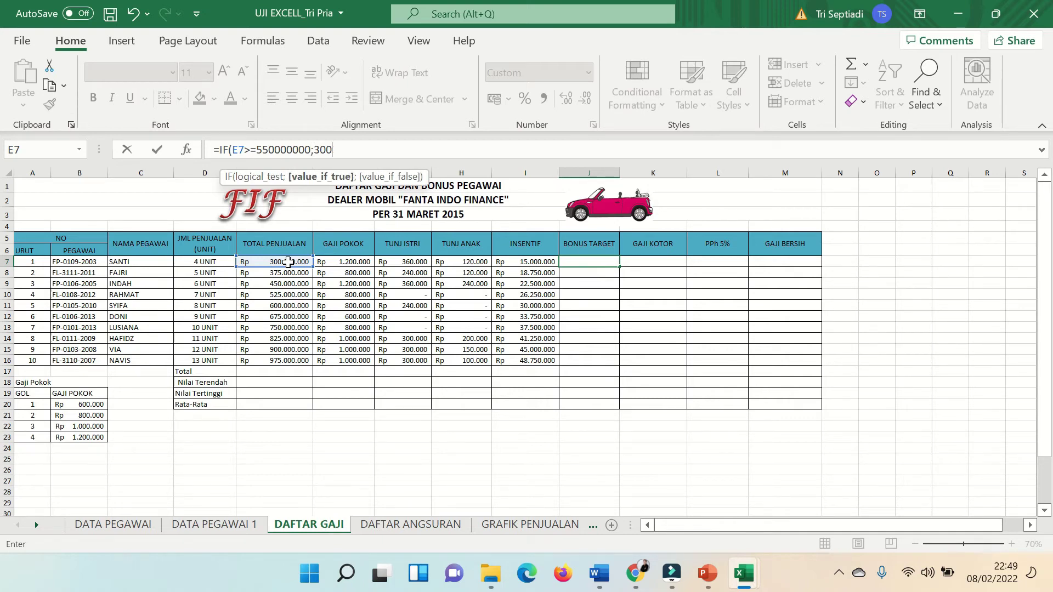
{"action": "type", "text": "0000"}
{"action": "type", "text": ";IF"}
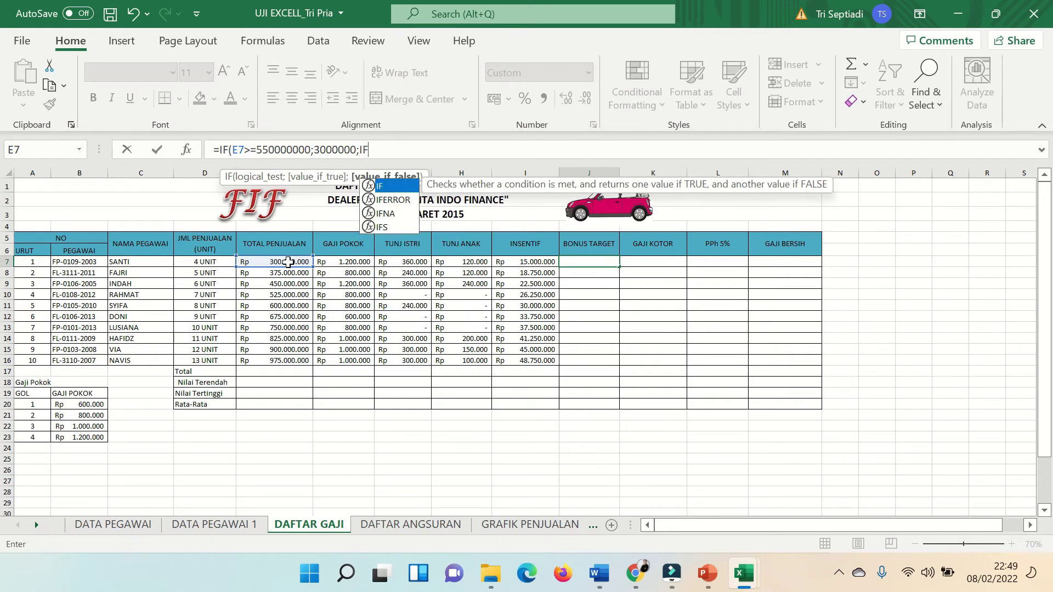
{"action": "type", "text": "("}
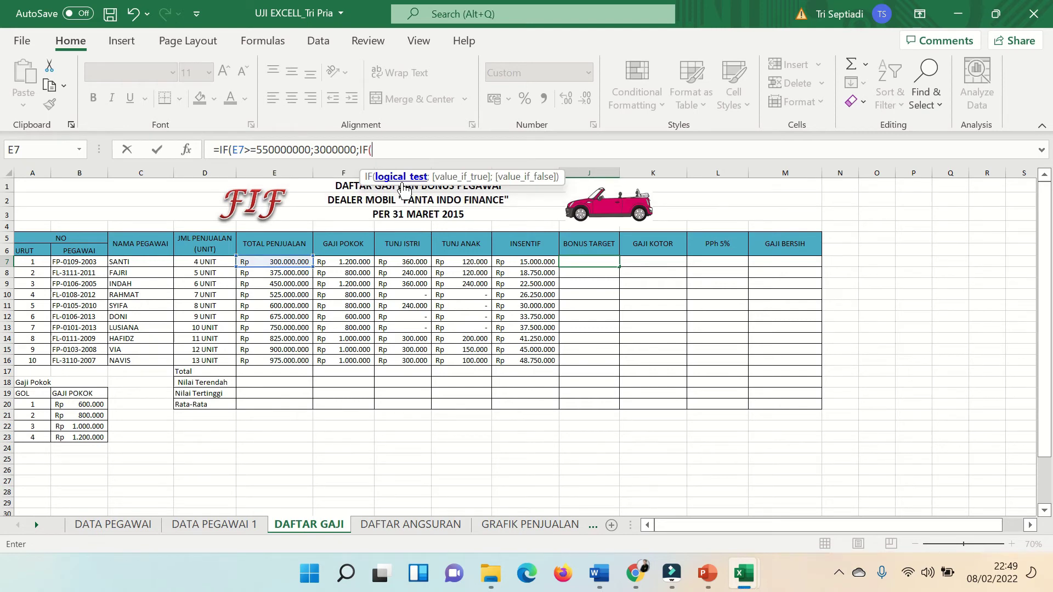
{"action": "left_click", "coordinate": [269, 264]}
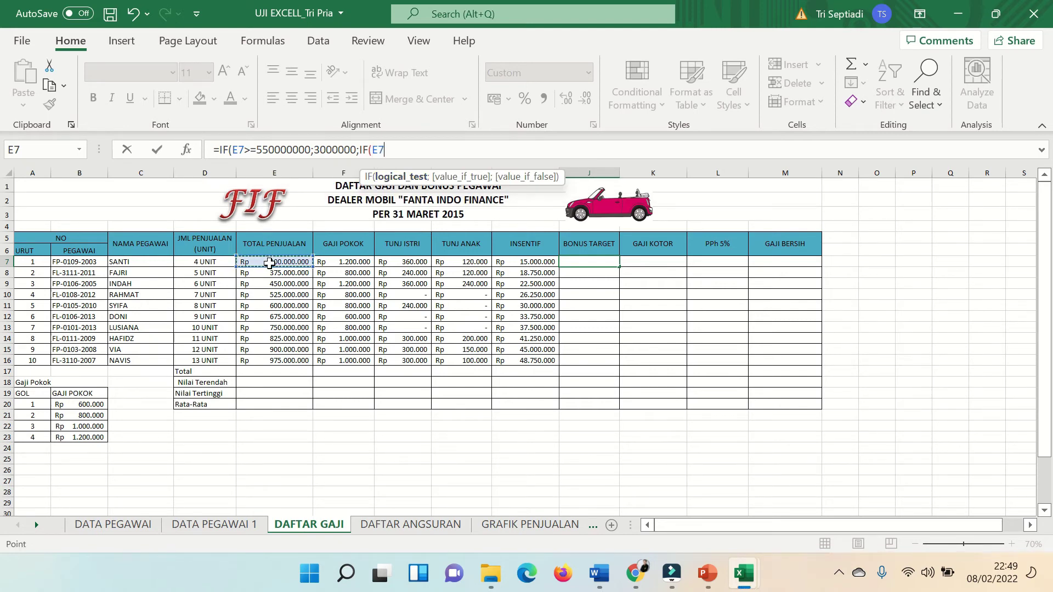
{"action": "type", "text": ">"}
{"action": "type", "text": "=3"}
{"action": "type", "text": "500"}
{"action": "type", "text": "00000"}
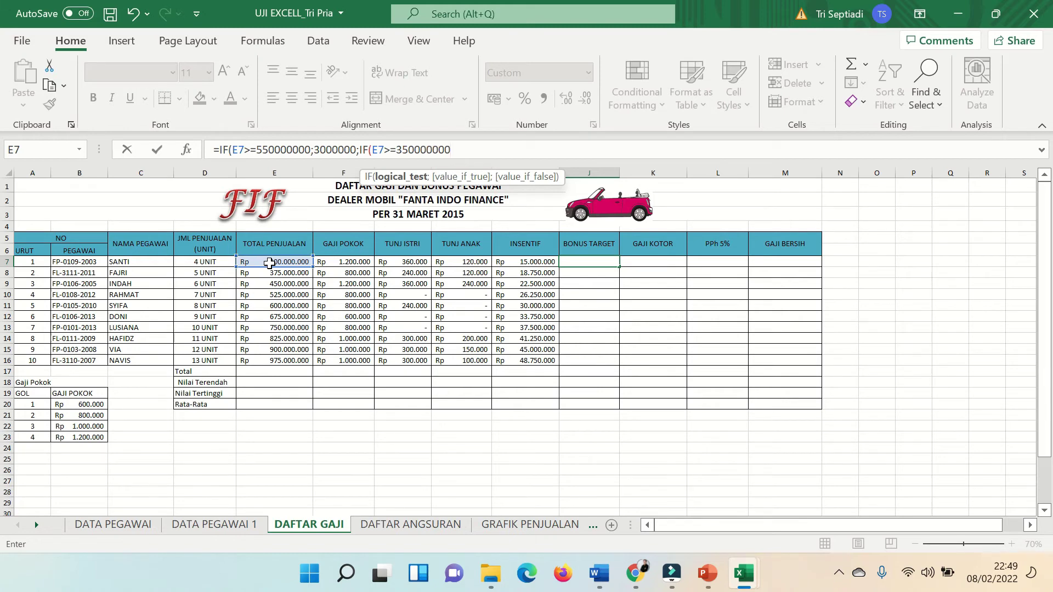
{"action": "type", "text": ";"}
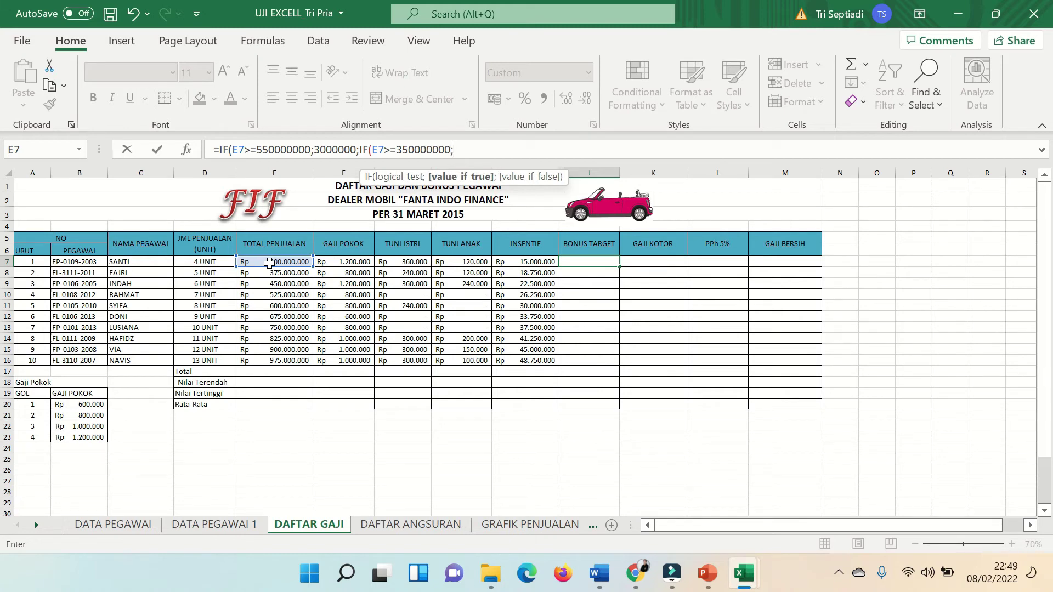
{"action": "type", "text": "2000"}
{"action": "type", "text": "000"}
{"action": "type", "text": ";"}
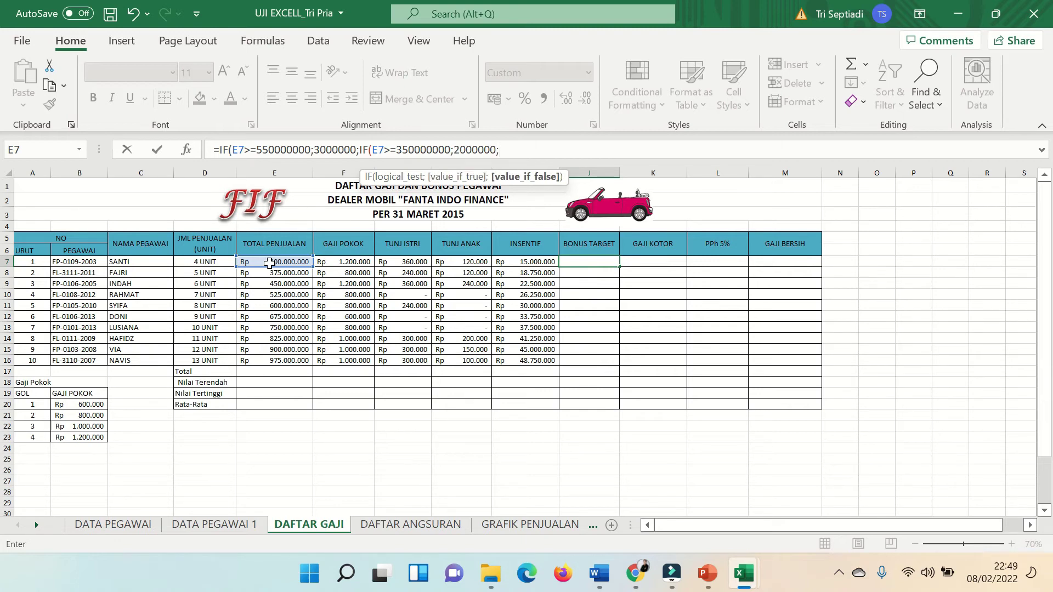
{"action": "type", "text": "IF"}
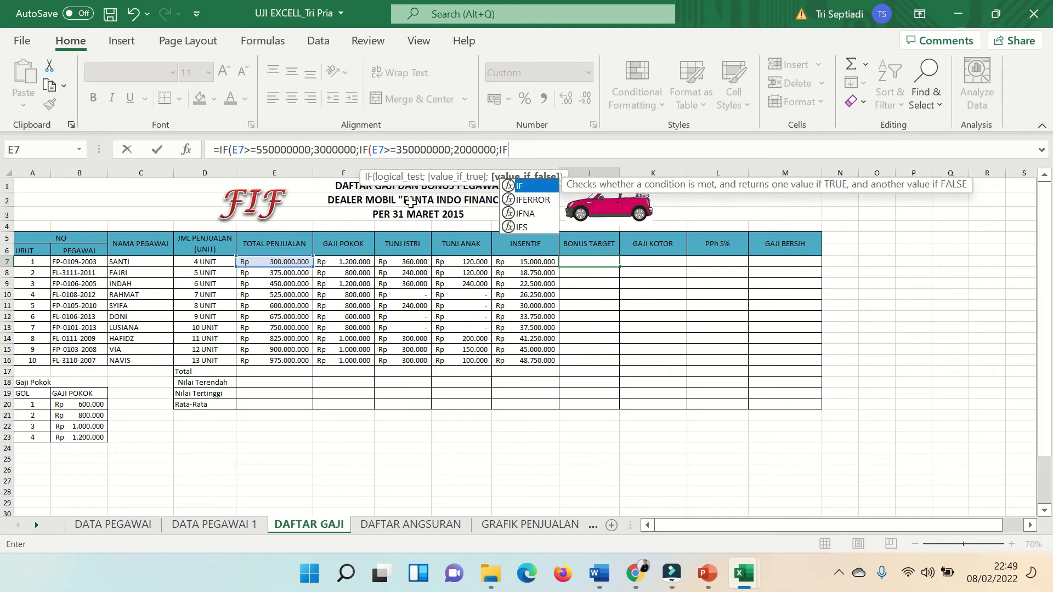
{"action": "left_click", "coordinate": [520, 189]}
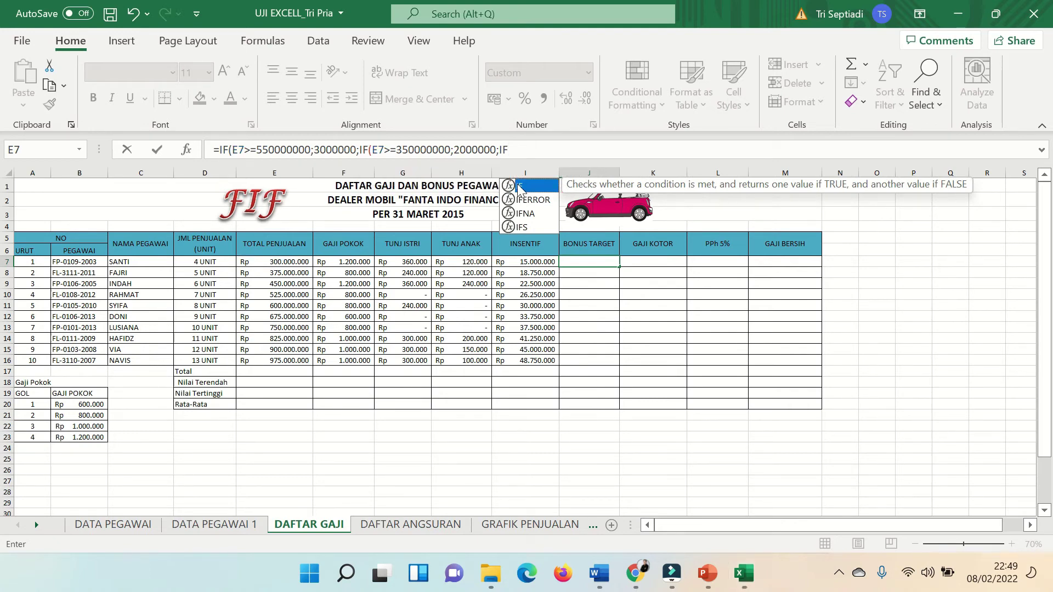
{"action": "double_click", "coordinate": [520, 190]}
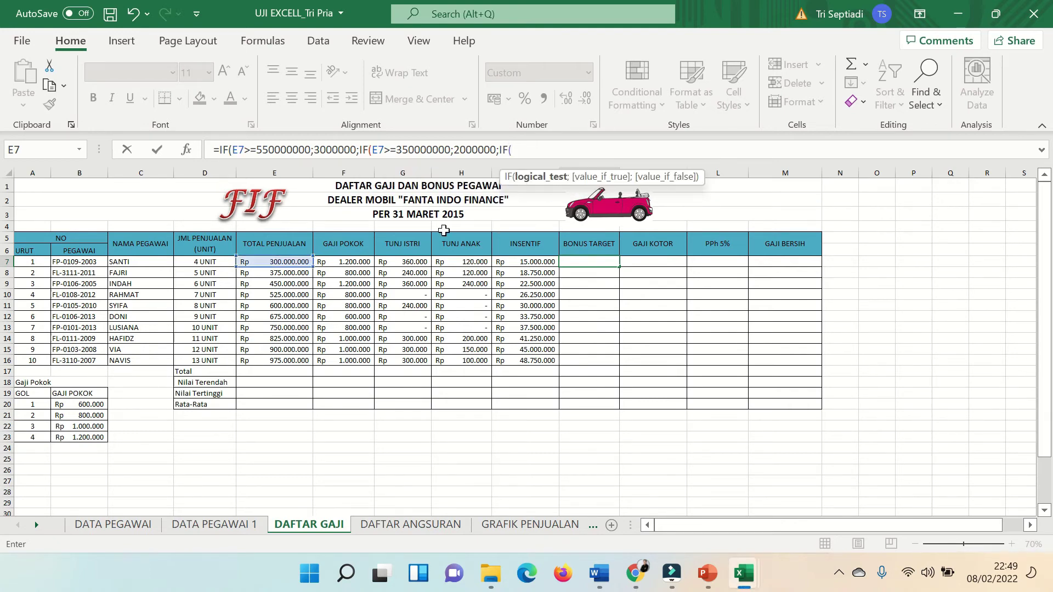
Step: Check the bonus rules in Word, then add the >=250000000 tier paying 1000000, else 0
{"action": "left_click", "coordinate": [598, 578]}
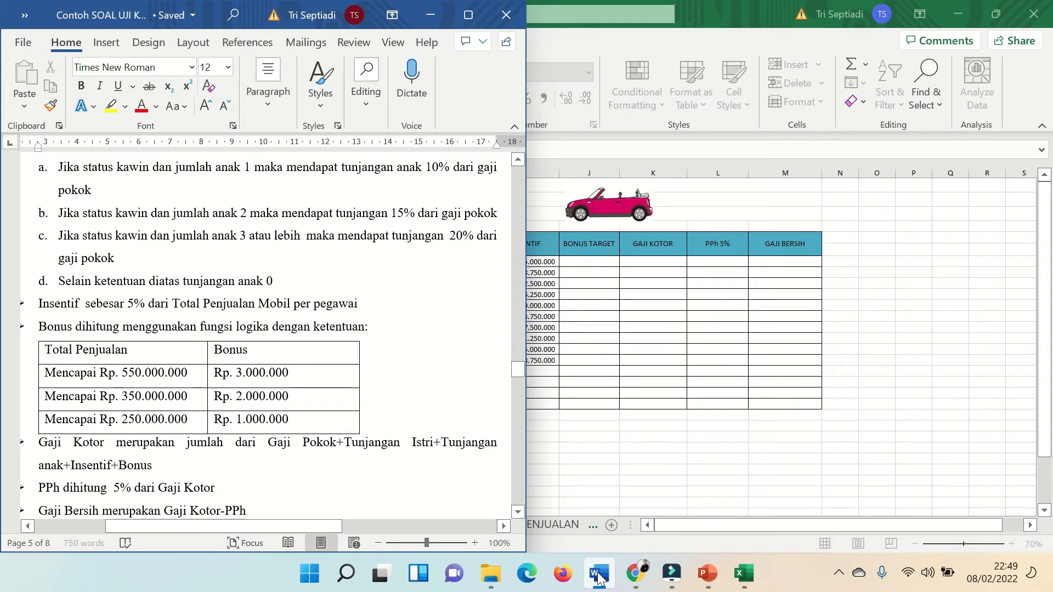
{"action": "left_click", "coordinate": [598, 578]}
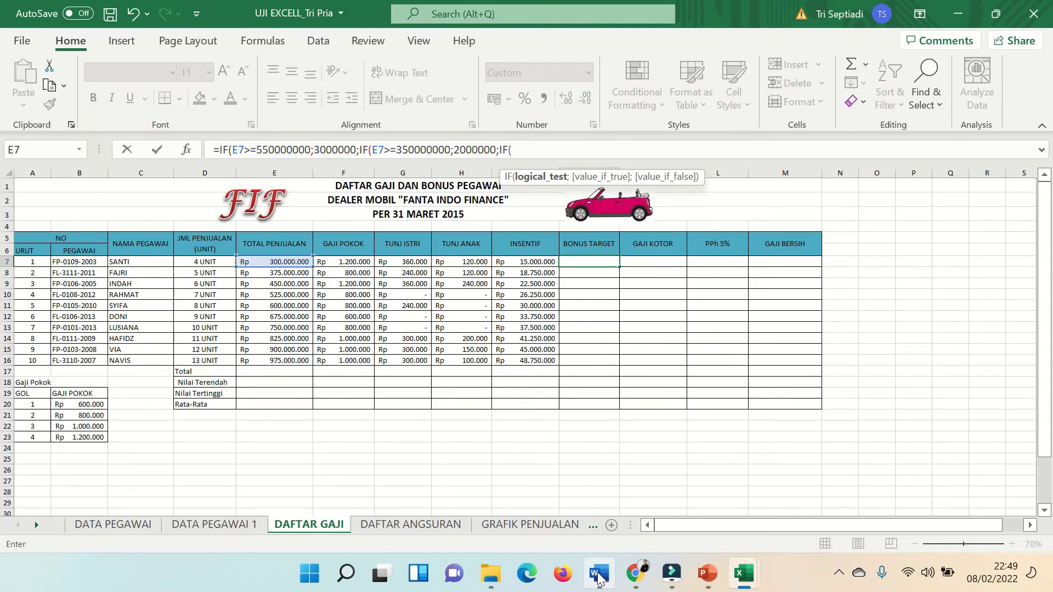
{"action": "type", "text": ">=25"}
{"action": "type", "text": "0"}
{"action": "type", "text": "0000"}
{"action": "type", "text": "00;1"}
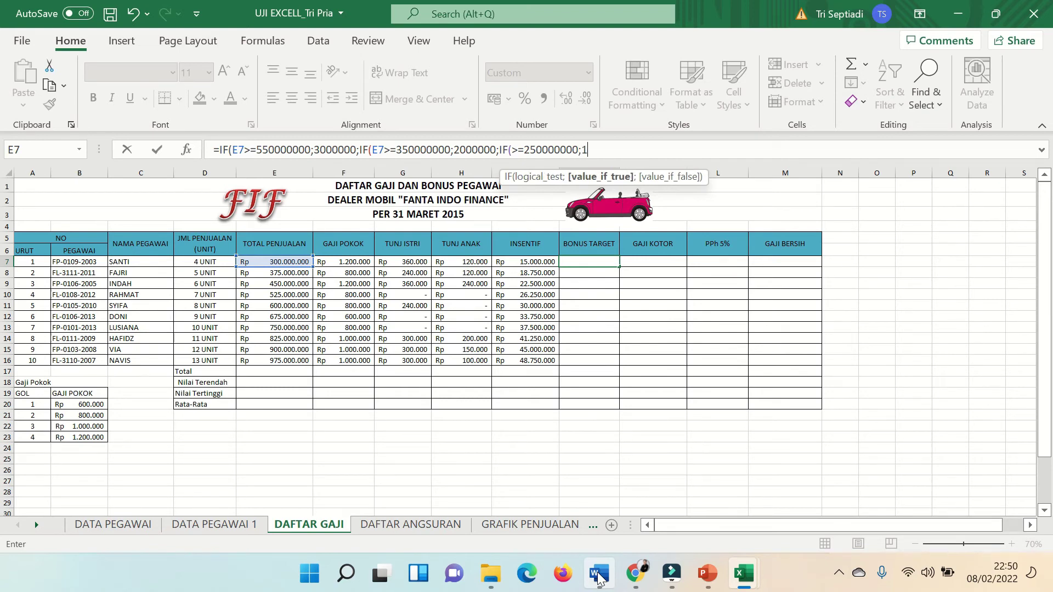
{"action": "type", "text": "00000"}
{"action": "type", "text": "0;"}
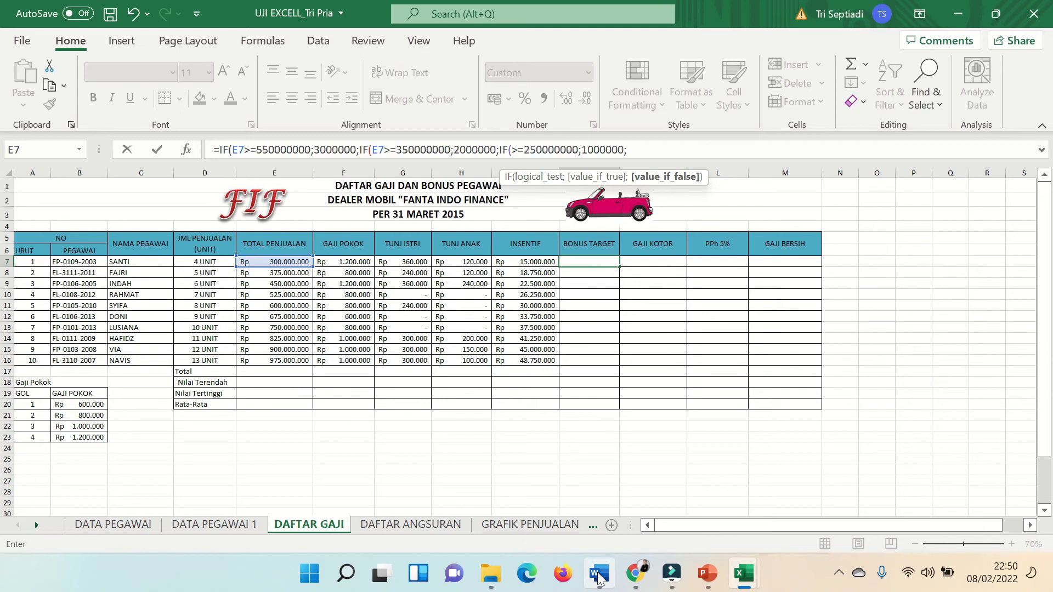
{"action": "type", "text": "0))"}
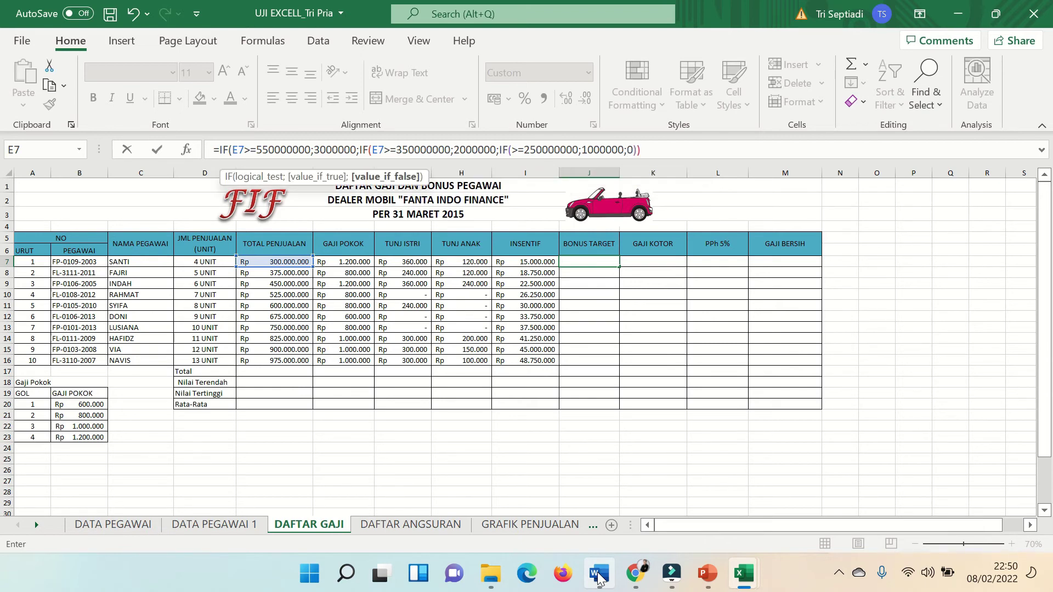
{"action": "type", "text": ")"}
Step: Fix the bonus formula error by adding E7 to the third IF condition
{"action": "key", "text": "Return"}
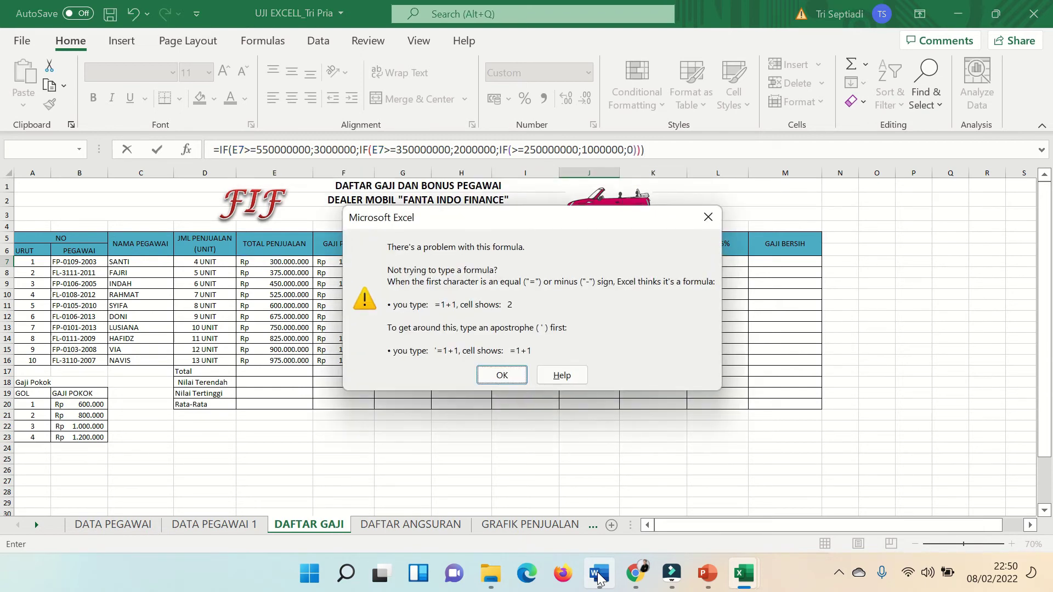
{"action": "left_click", "coordinate": [502, 376]}
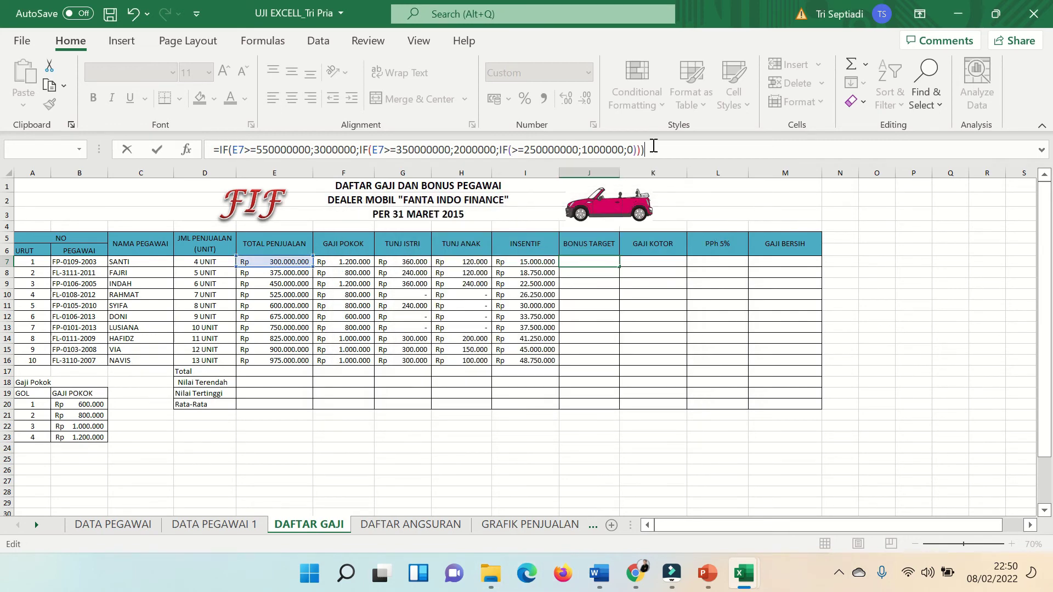
{"action": "left_click", "coordinate": [511, 150]}
{"action": "left_click", "coordinate": [296, 262]}
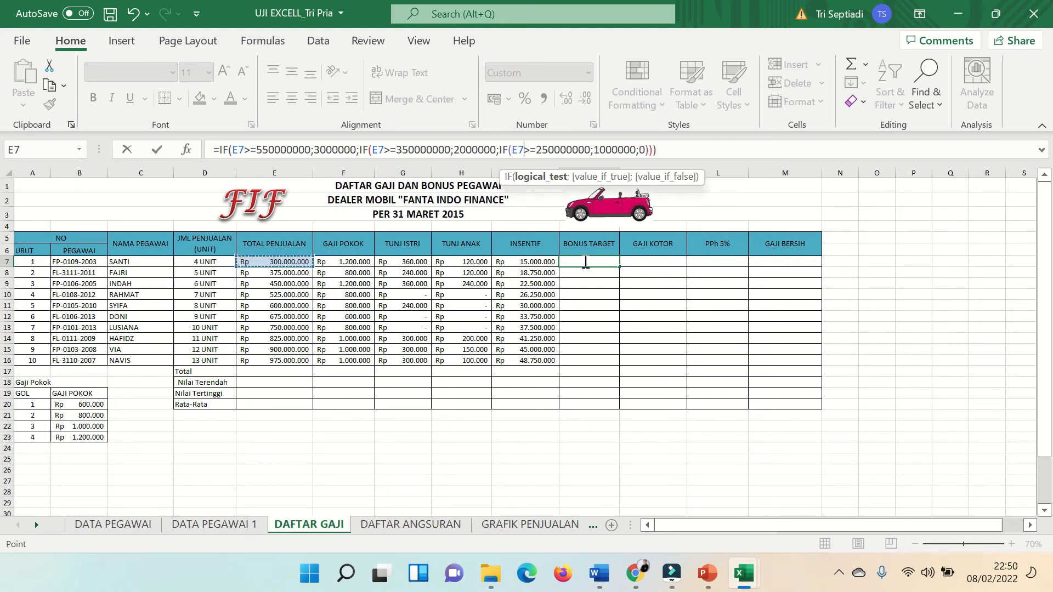
{"action": "key", "text": "Return"}
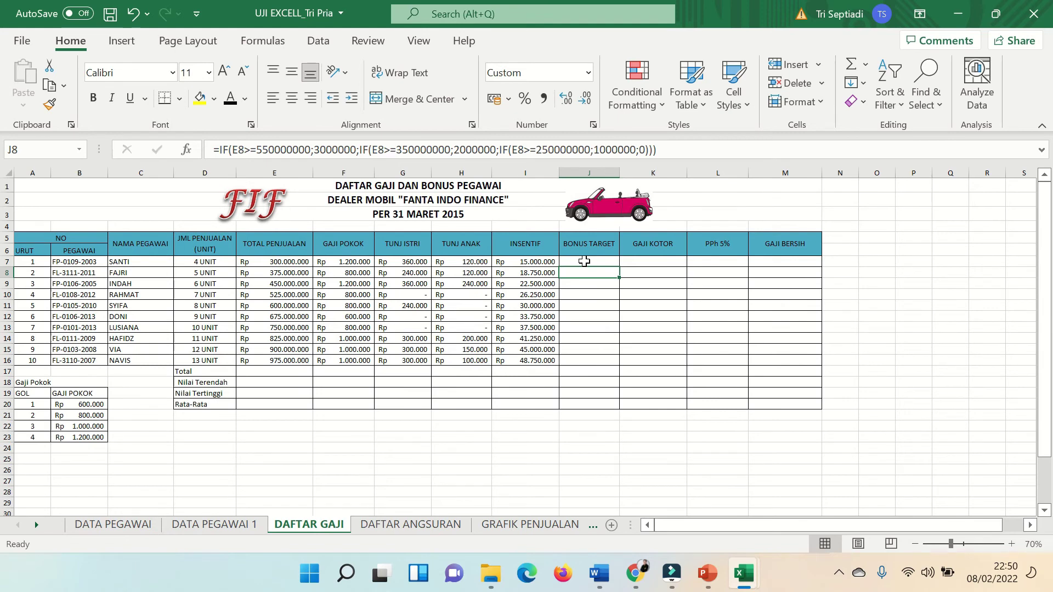
Step: Fill the bonus formula from J7 down to J16 and apply the font colour
{"action": "left_click", "coordinate": [584, 262]}
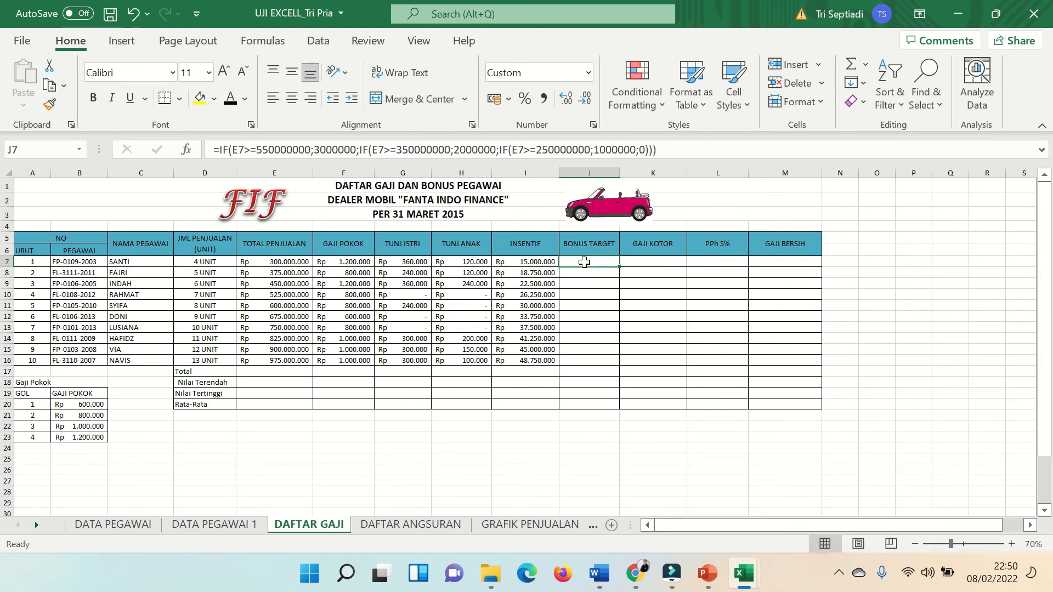
{"action": "left_click_drag", "start_coordinate": [620, 267], "coordinate": [618, 366]}
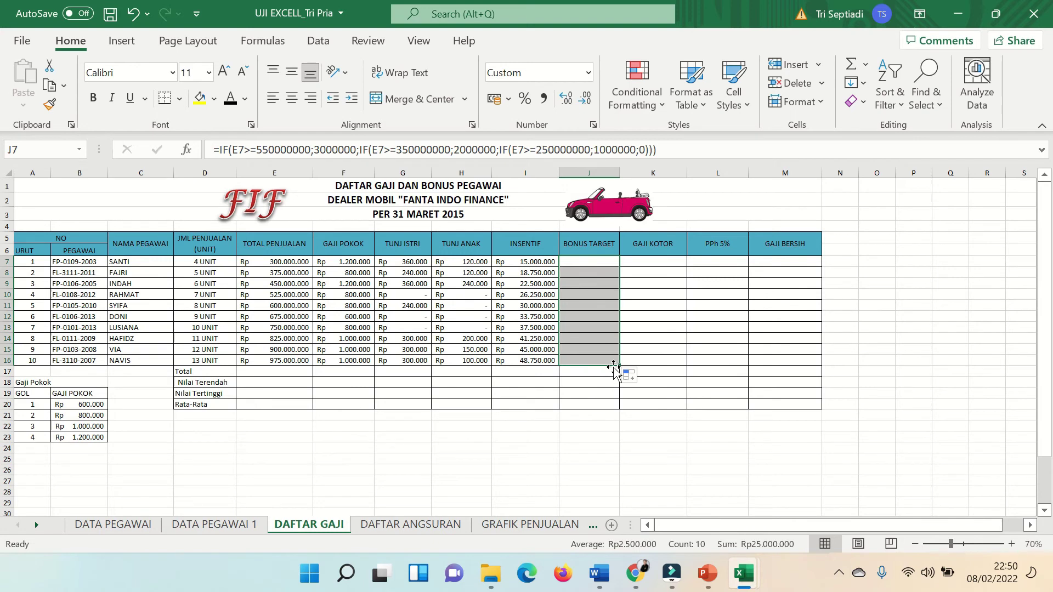
{"action": "left_click", "coordinate": [235, 105]}
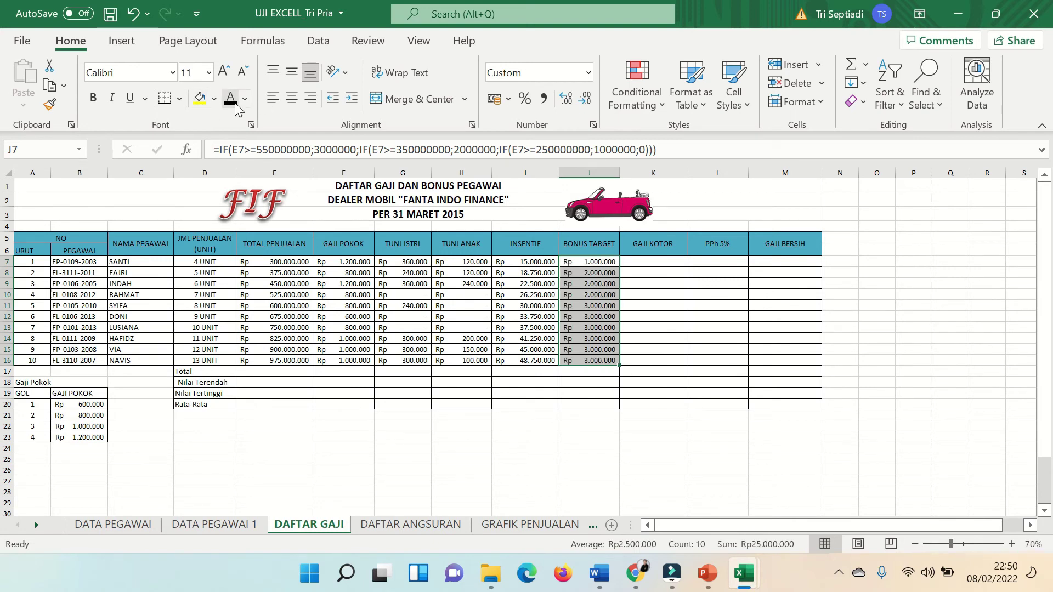
Step: Fill the gross pay formula =F7+G7+H7+I7+J7 from K7 down to K16 with visible font colour
{"action": "left_click", "coordinate": [653, 259]}
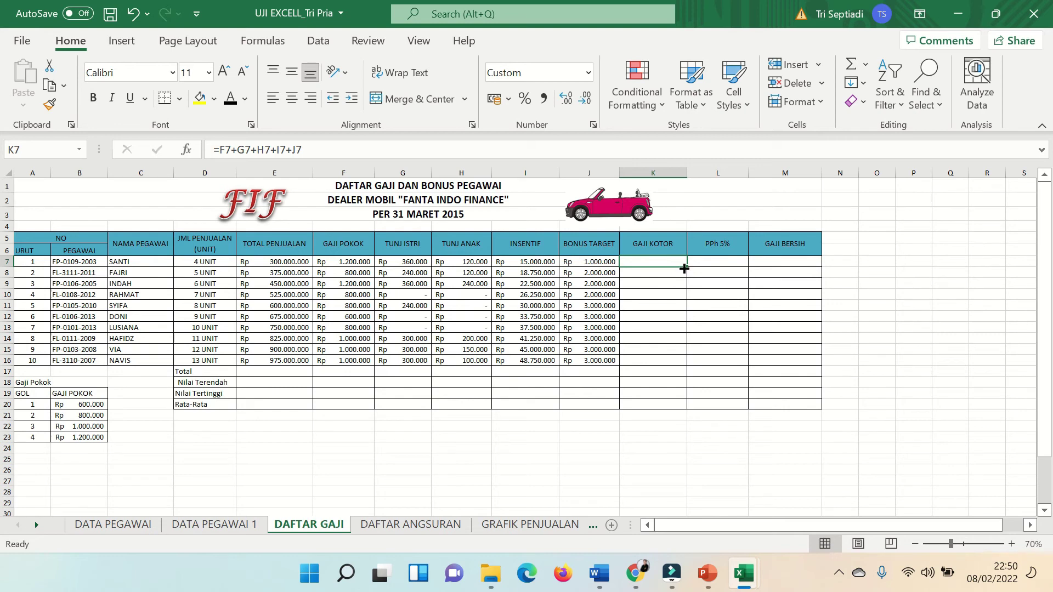
{"action": "left_click_drag", "start_coordinate": [684, 268], "coordinate": [689, 368]}
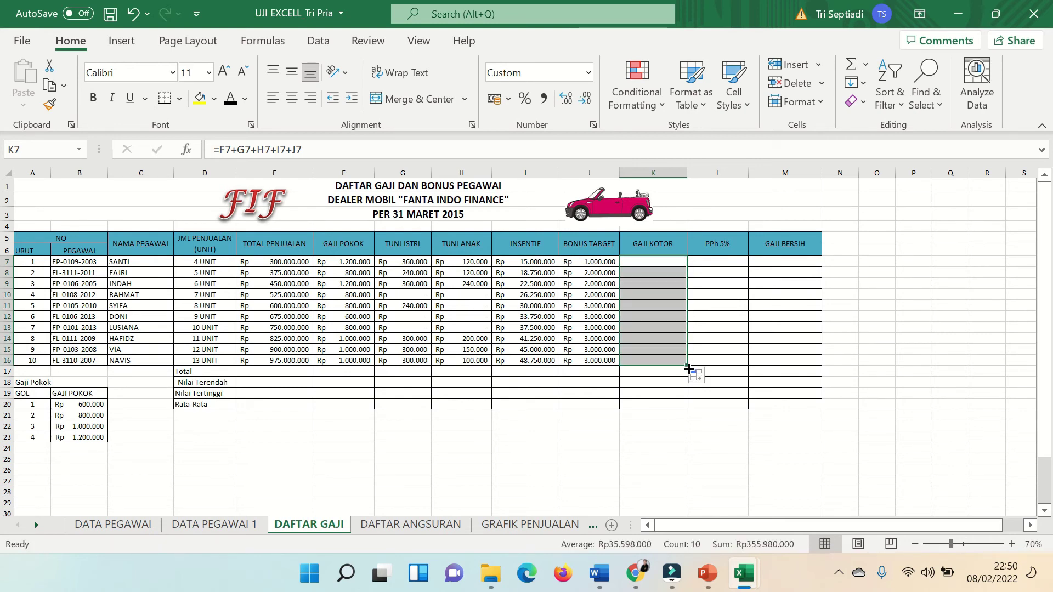
{"action": "left_click", "coordinate": [230, 102]}
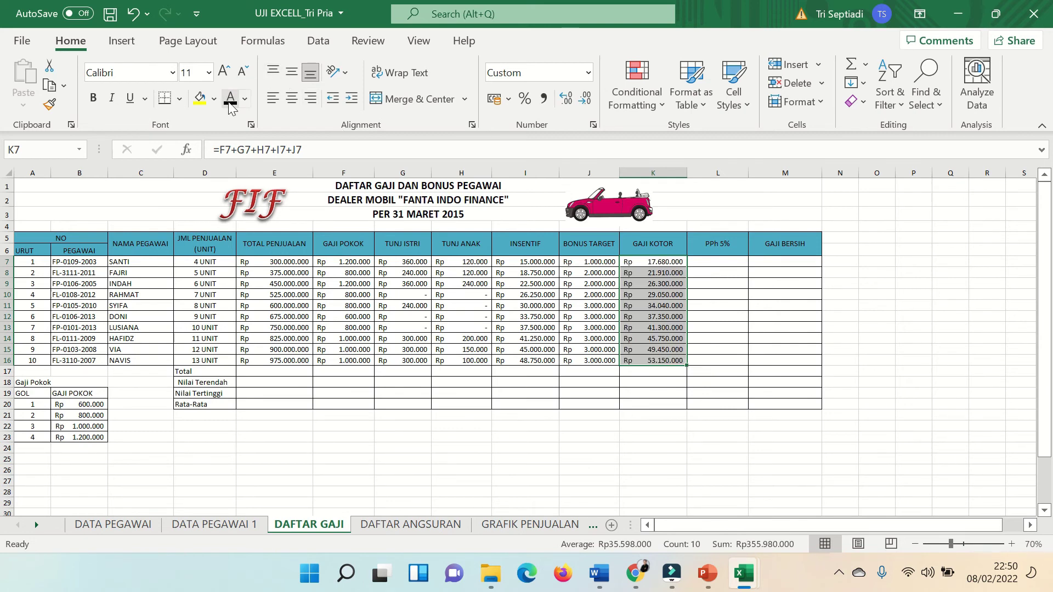
{"action": "left_click", "coordinate": [718, 261]}
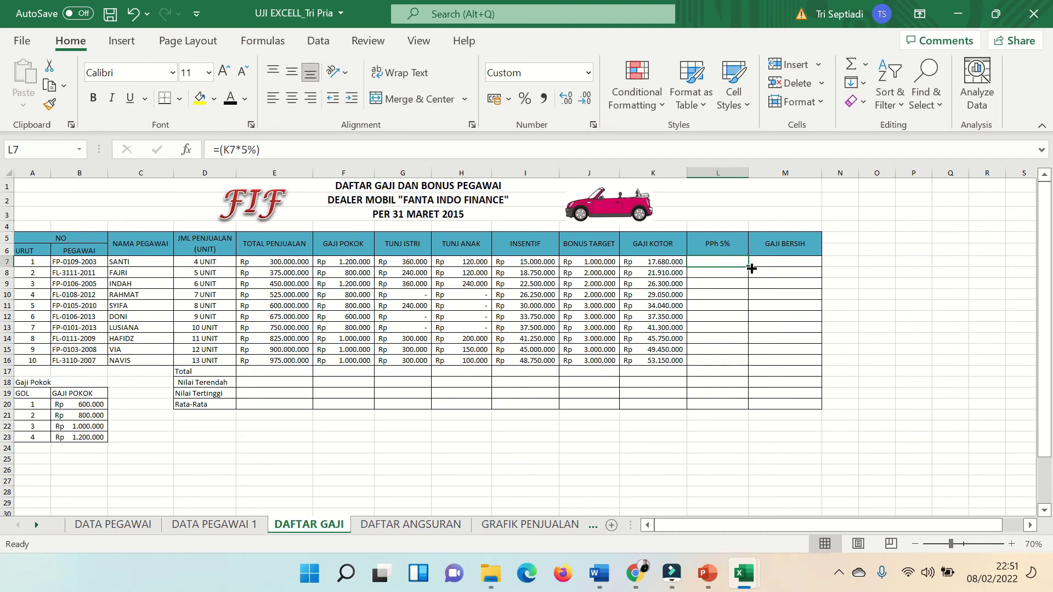
Step: Fill the =(K7*5%) tax formula down L7:L16 and apply the font colour
{"action": "left_click_drag", "start_coordinate": [748, 267], "coordinate": [753, 367]}
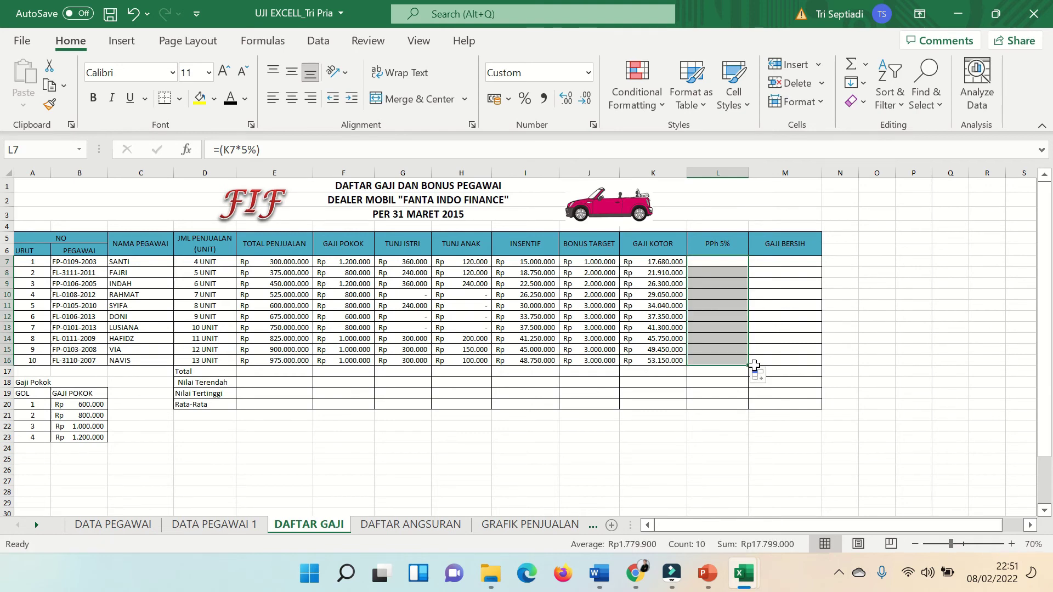
{"action": "left_click", "coordinate": [231, 101]}
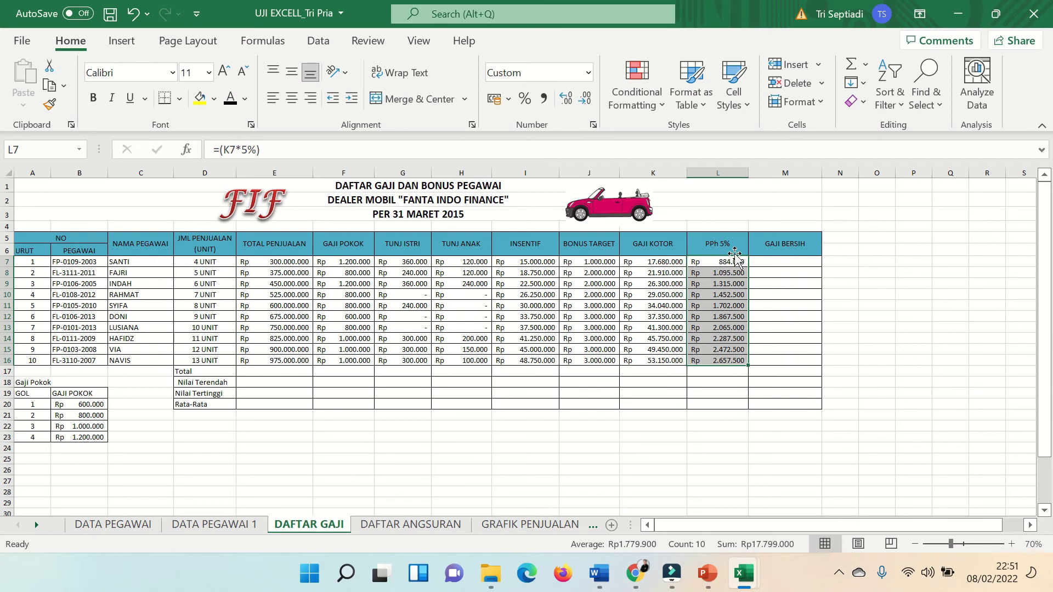
{"action": "left_click", "coordinate": [768, 260]}
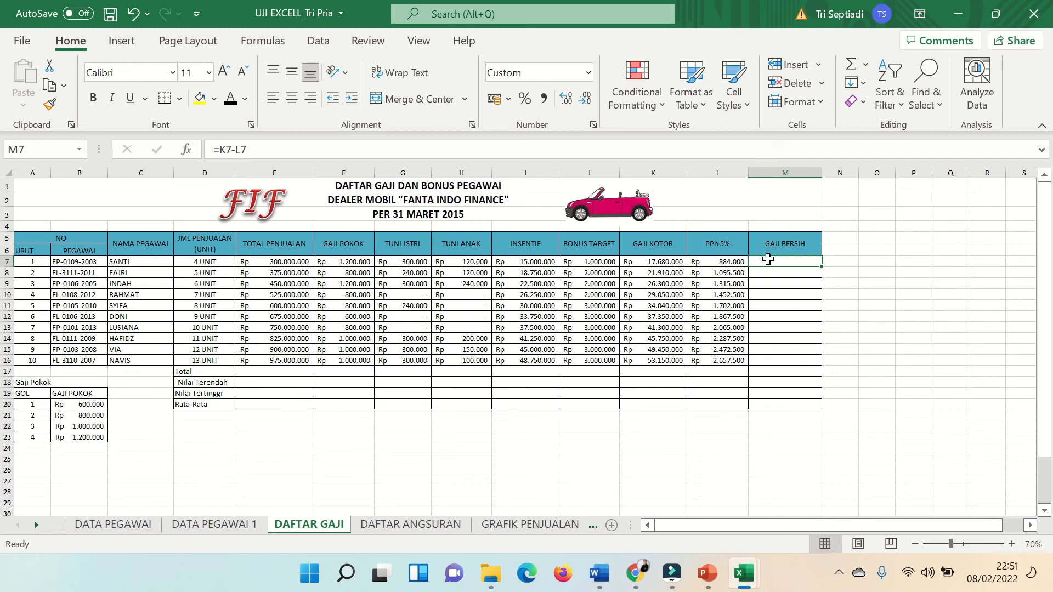
Step: Fill the =K7-L7 net pay formula down M7:M16 and apply the font colour
{"action": "left_click_drag", "start_coordinate": [822, 266], "coordinate": [826, 363]}
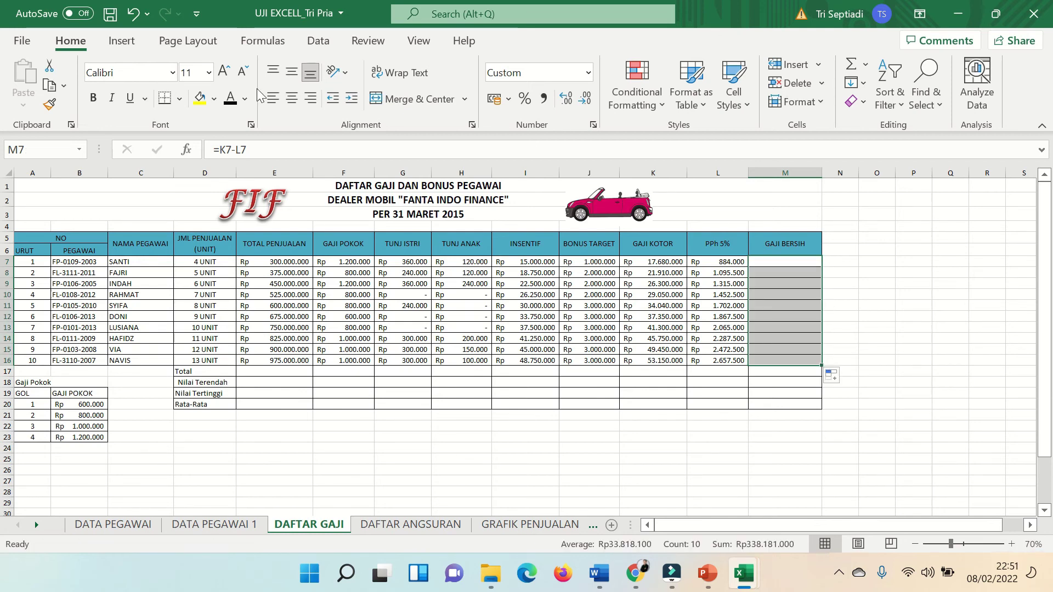
{"action": "left_click", "coordinate": [231, 99]}
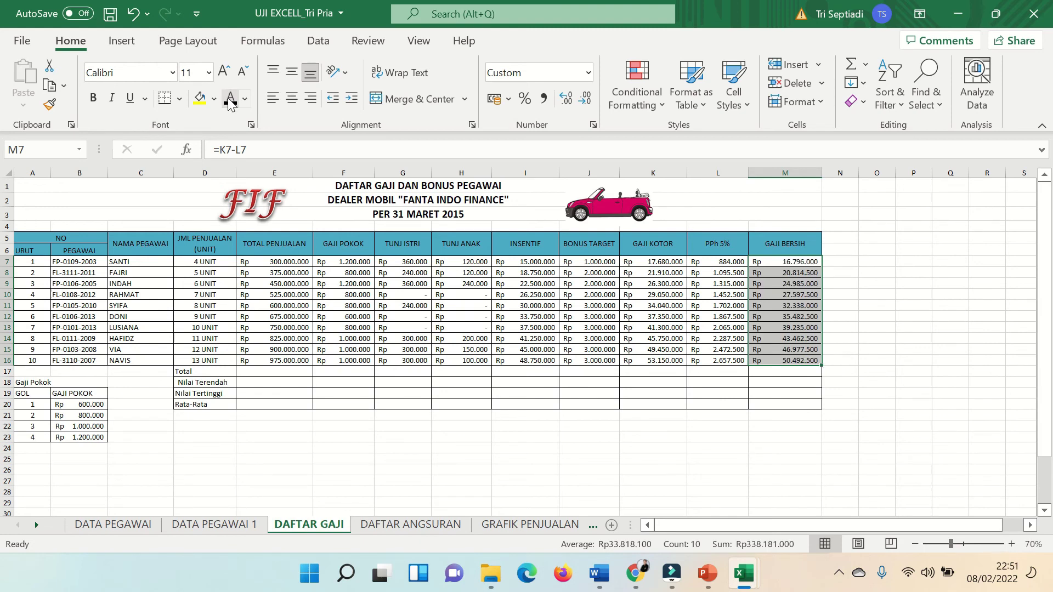
{"action": "left_click", "coordinate": [282, 371]}
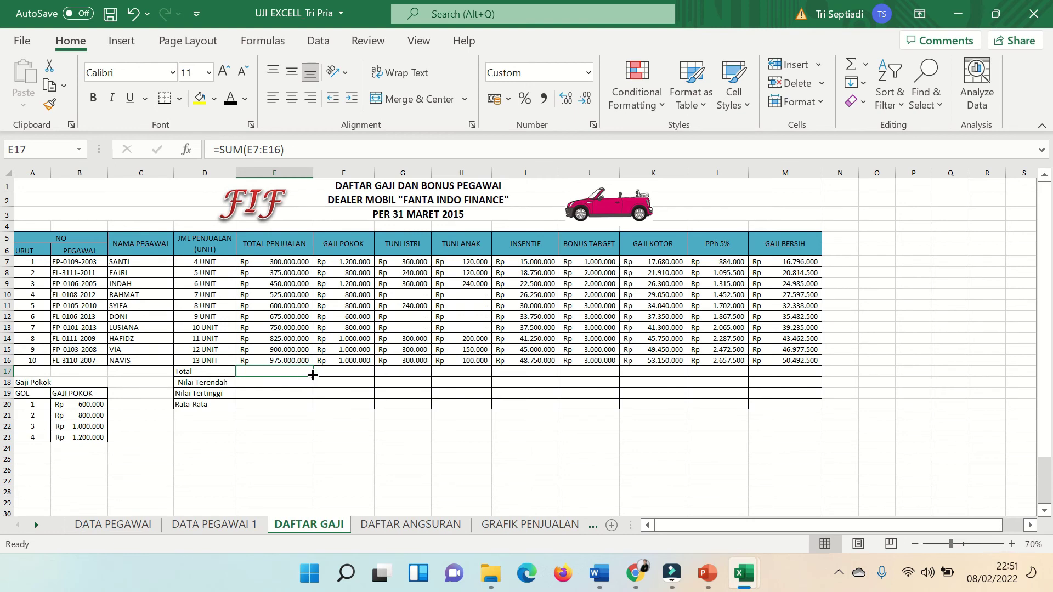
Step: Enter =SUM(E7:E16) in E17 with dark font colour and copy it across to M17
{"action": "type", "text": "=S"}
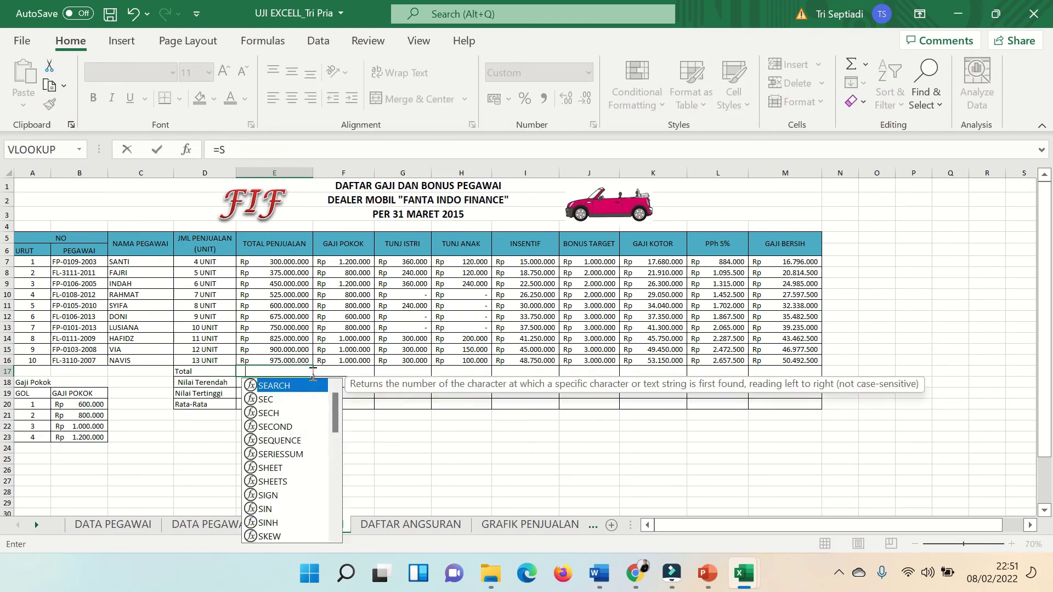
{"action": "type", "text": "UM("}
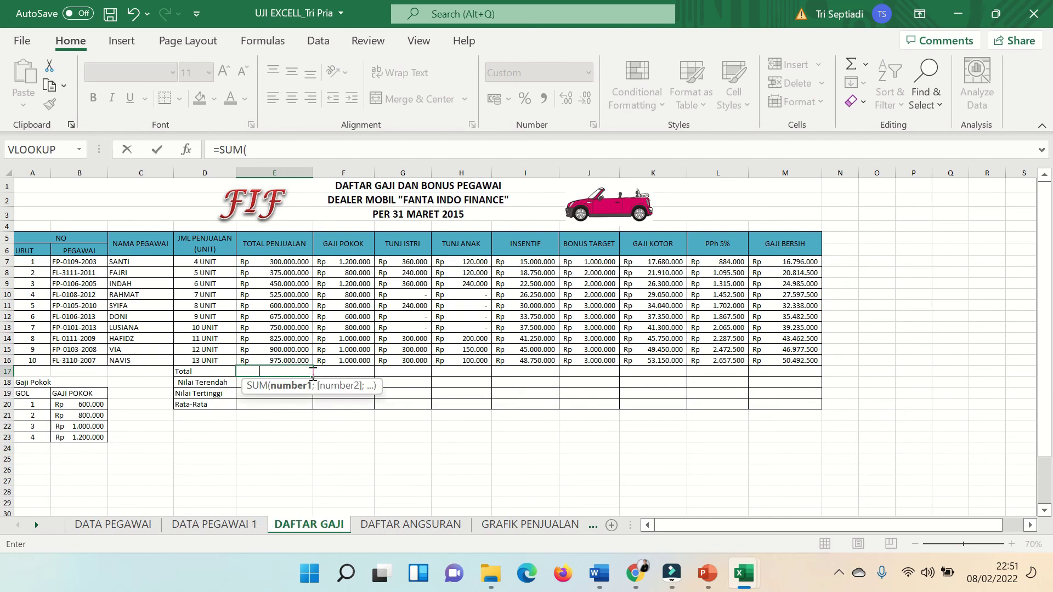
{"action": "left_click", "coordinate": [291, 263]}
{"action": "left_click_drag", "start_coordinate": [291, 277], "coordinate": [296, 362]}
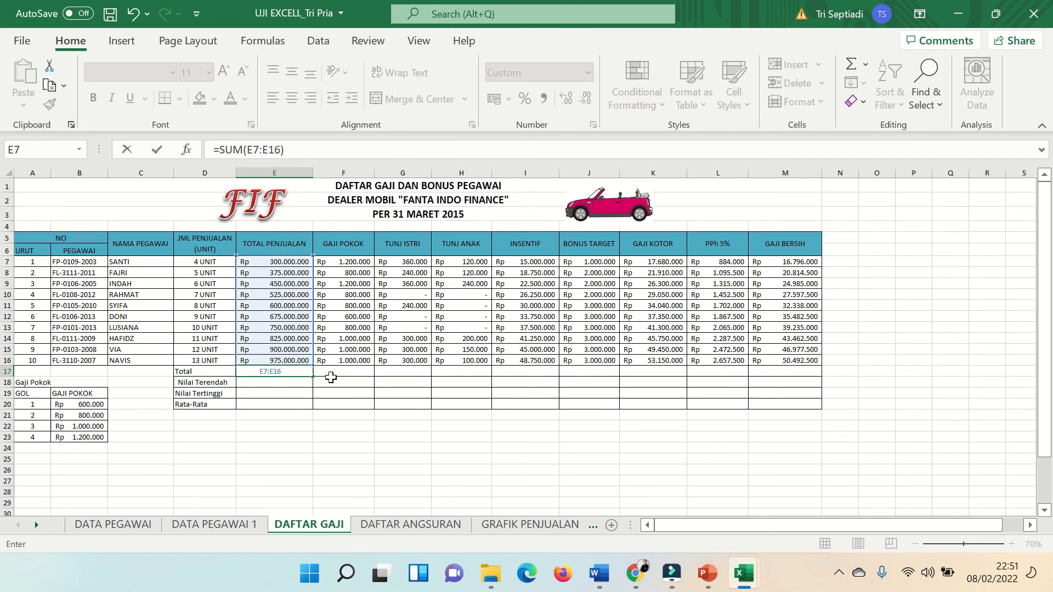
{"action": "key", "text": "Return"}
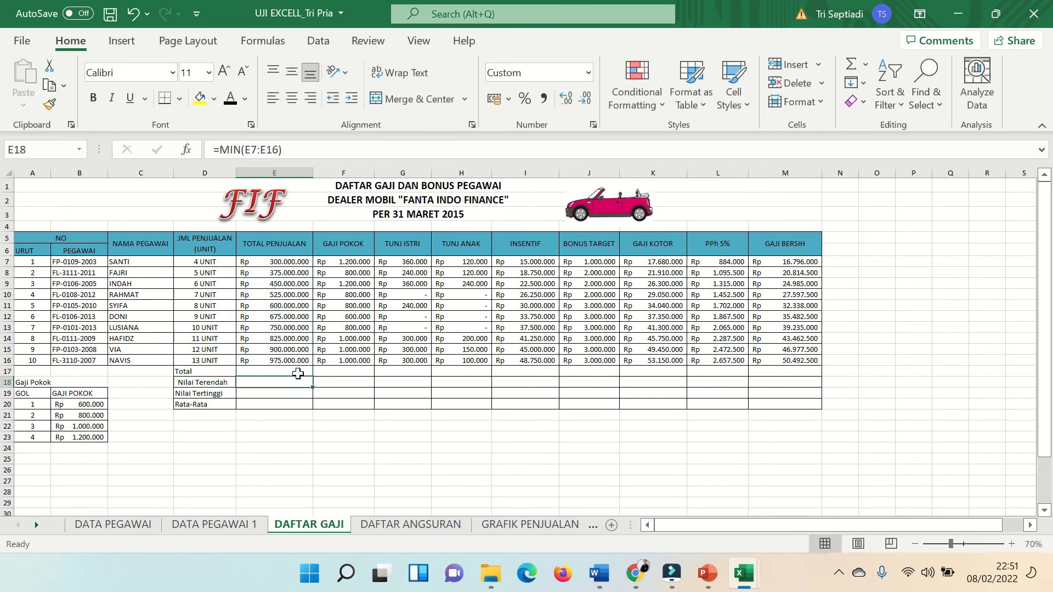
{"action": "left_click", "coordinate": [328, 373]}
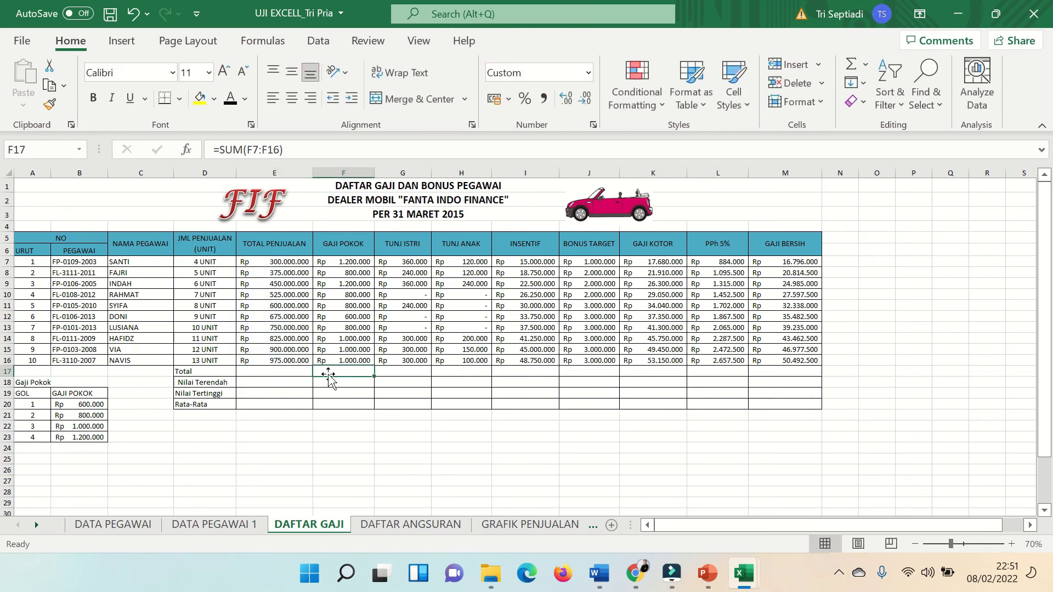
{"action": "left_click", "coordinate": [299, 371]}
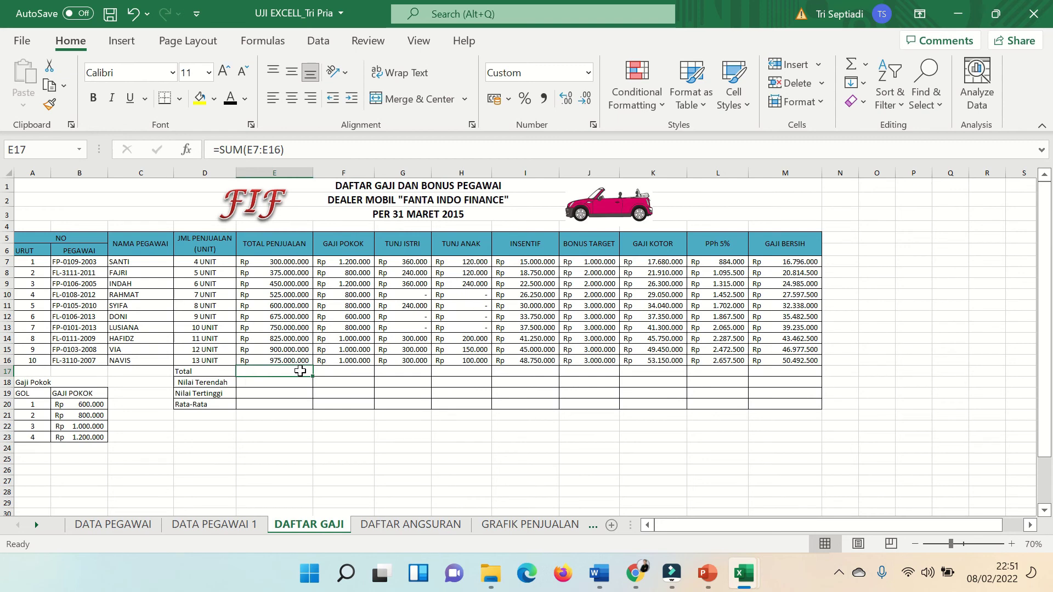
{"action": "left_click", "coordinate": [230, 98]}
{"action": "left_click_drag", "start_coordinate": [313, 375], "coordinate": [814, 376]}
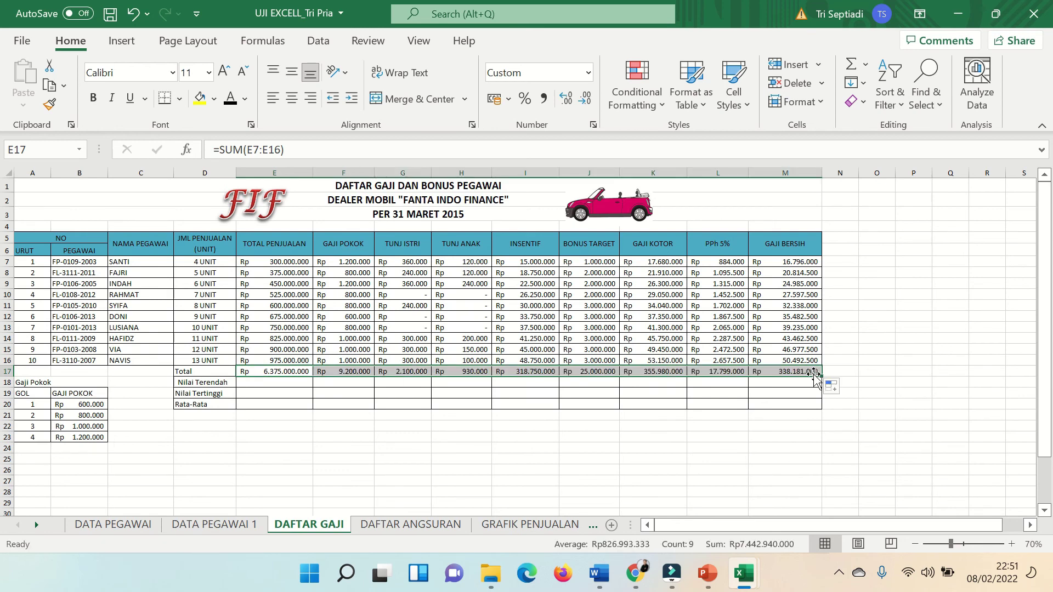
{"action": "left_click", "coordinate": [257, 384]}
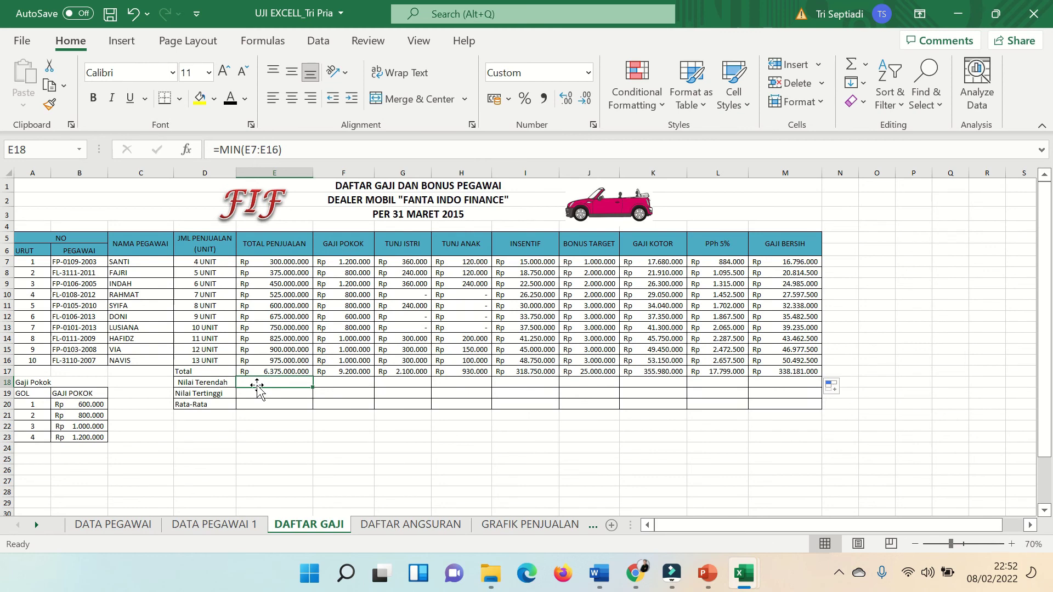
Step: Enter =MIN(E7:E16) in E18, fill it across to M18 and darken the font
{"action": "type", "text": "="}
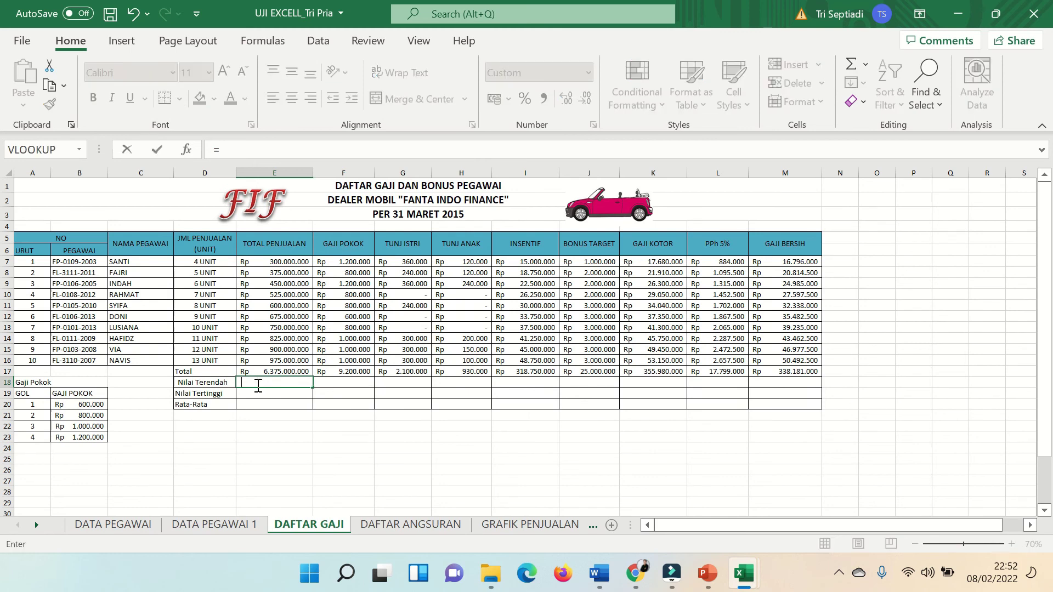
{"action": "type", "text": "MIN("}
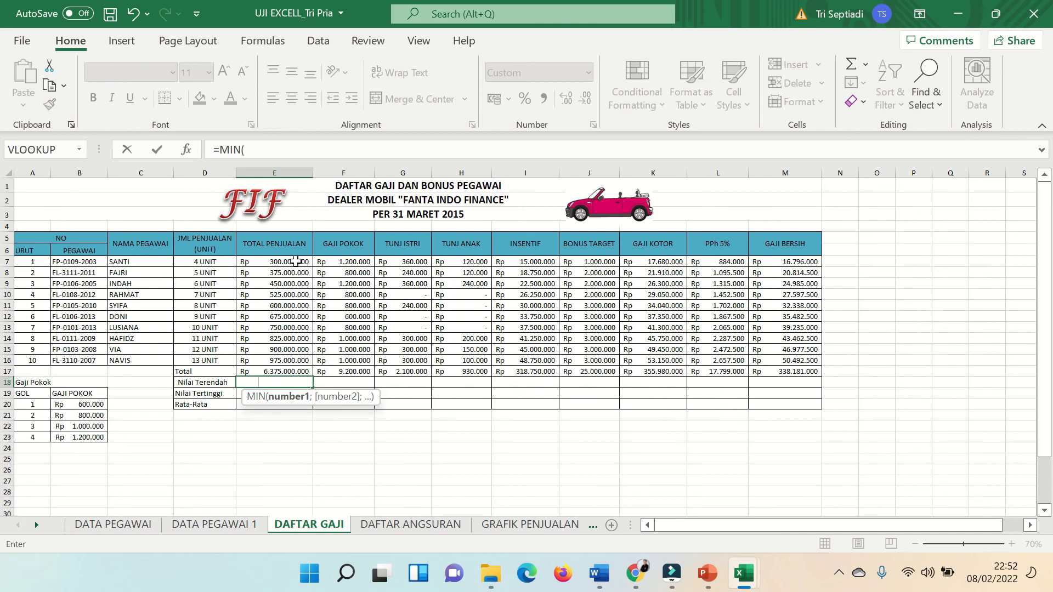
{"action": "left_click_drag", "start_coordinate": [296, 261], "coordinate": [292, 371]}
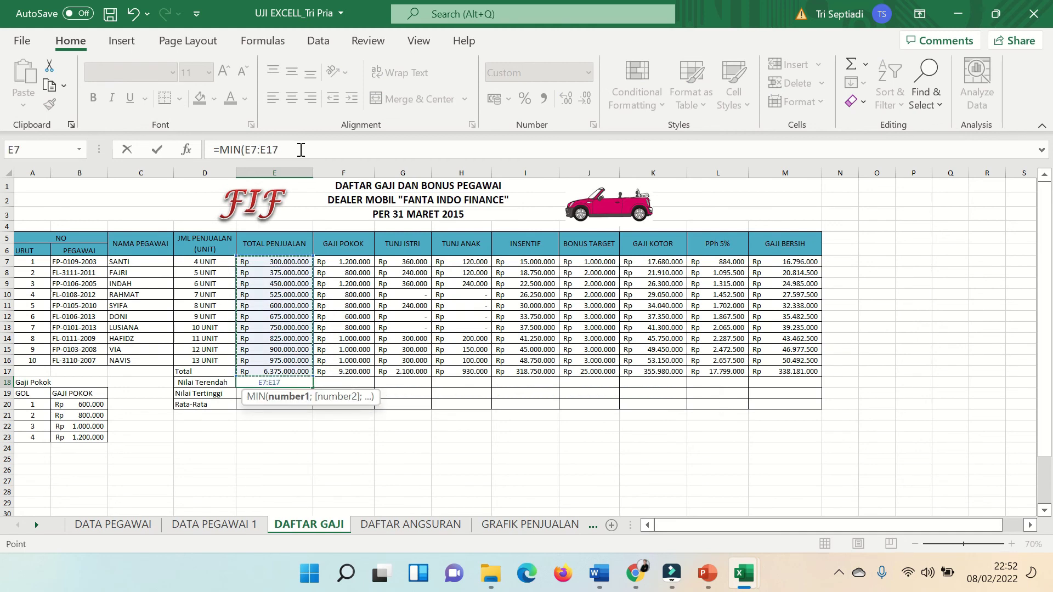
{"action": "type", "text": ")"}
{"action": "key", "text": "Return"}
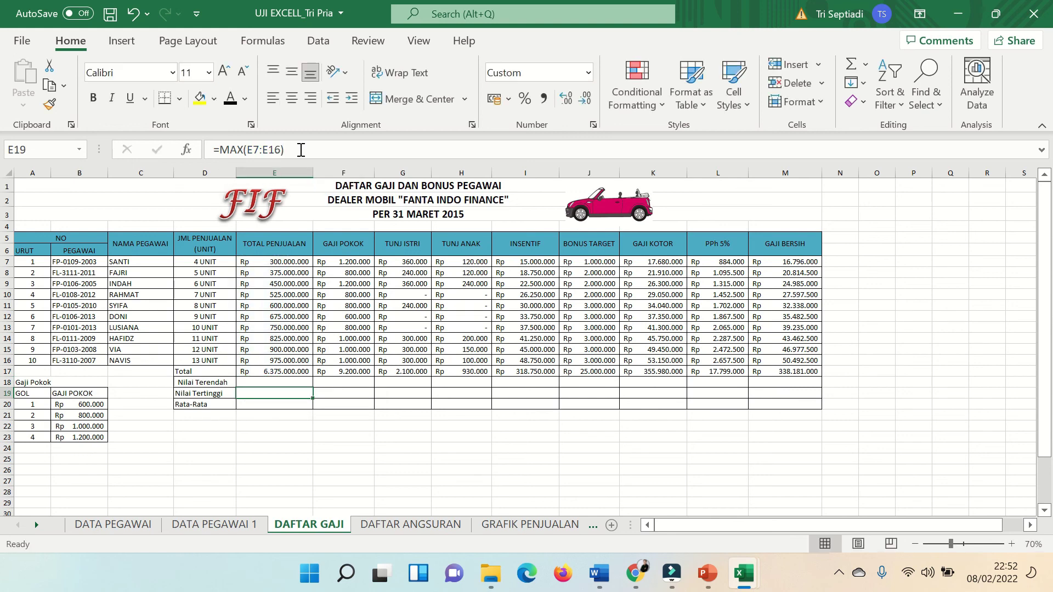
{"action": "left_click", "coordinate": [293, 380]}
{"action": "left_click_drag", "start_coordinate": [313, 386], "coordinate": [854, 384]}
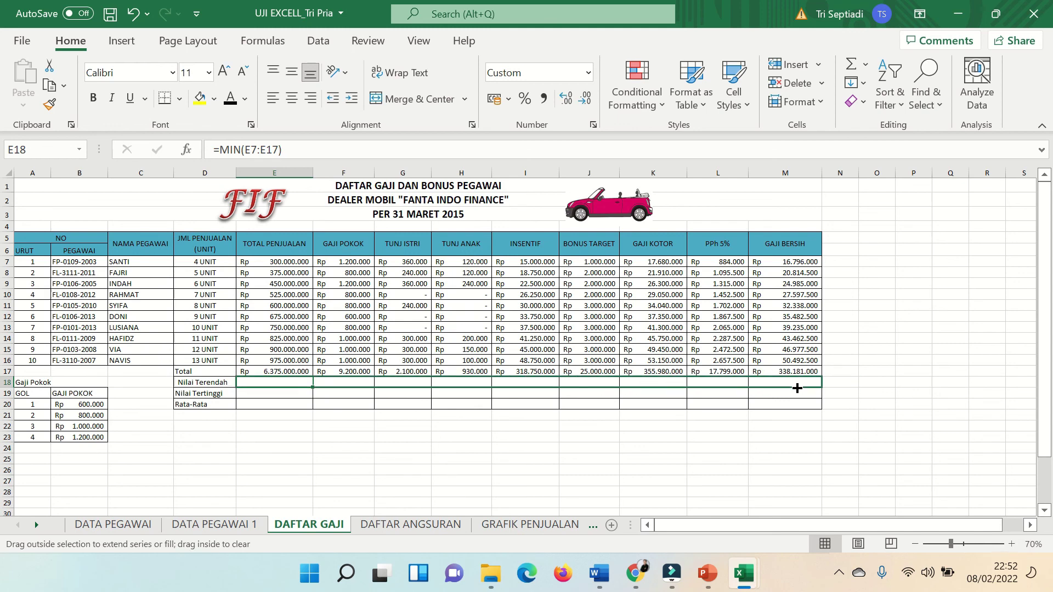
{"action": "left_click_drag", "start_coordinate": [854, 385], "coordinate": [798, 386]}
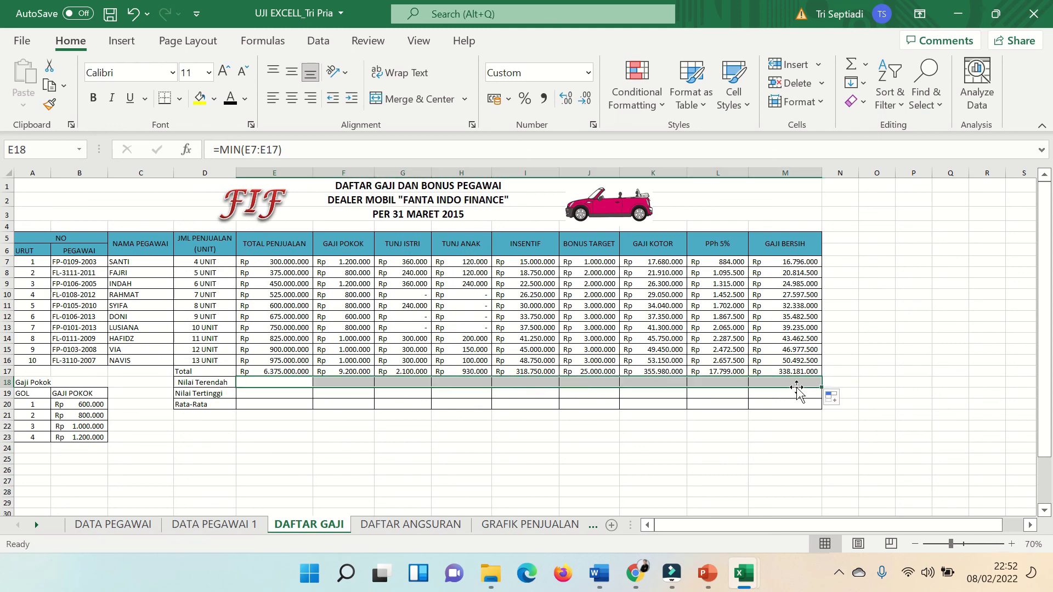
{"action": "left_click", "coordinate": [231, 100]}
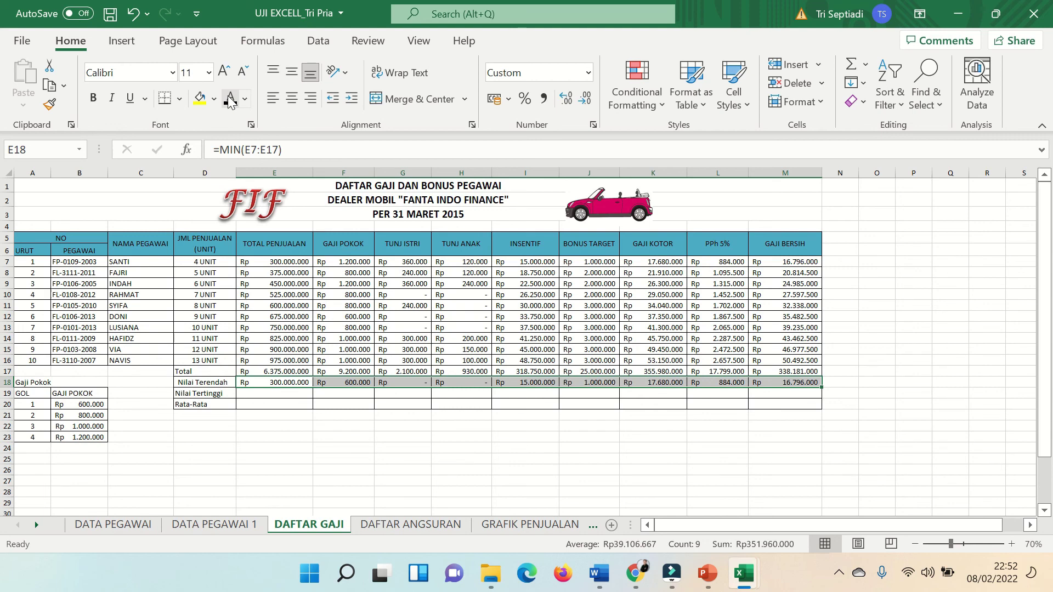
Step: Fill the E19 maximum formula across to M19 and darken its font
{"action": "left_click", "coordinate": [272, 394]}
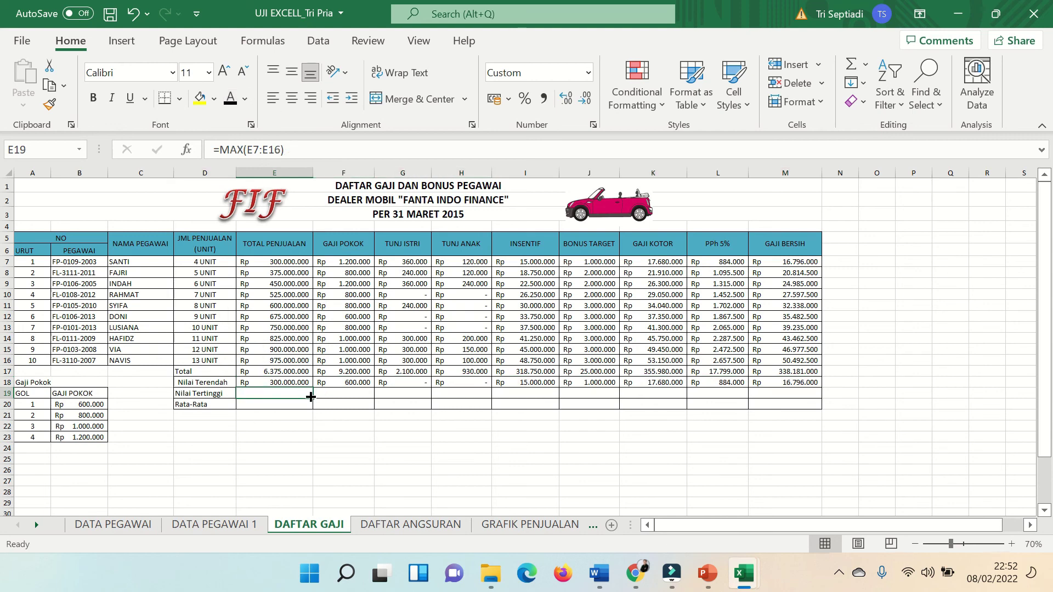
{"action": "left_click_drag", "start_coordinate": [311, 397], "coordinate": [815, 393]}
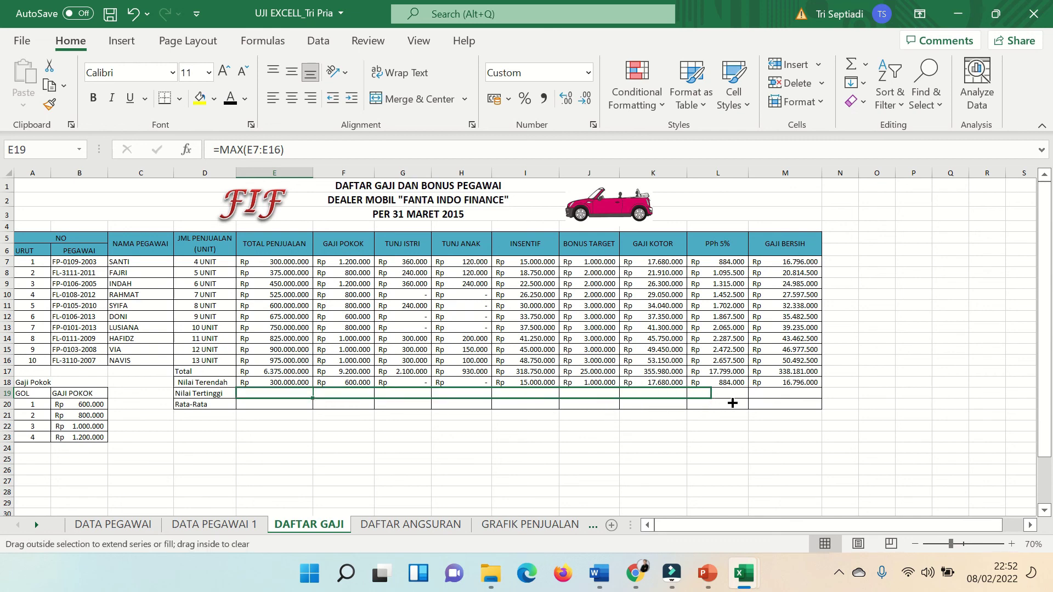
{"action": "left_click_drag", "start_coordinate": [815, 393], "coordinate": [801, 393]}
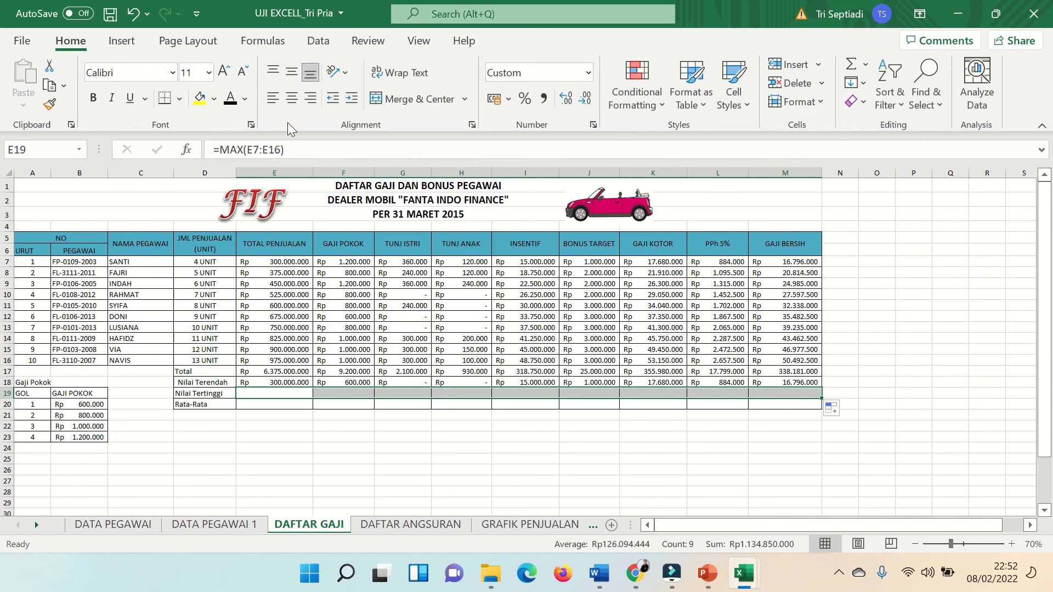
{"action": "left_click", "coordinate": [228, 99]}
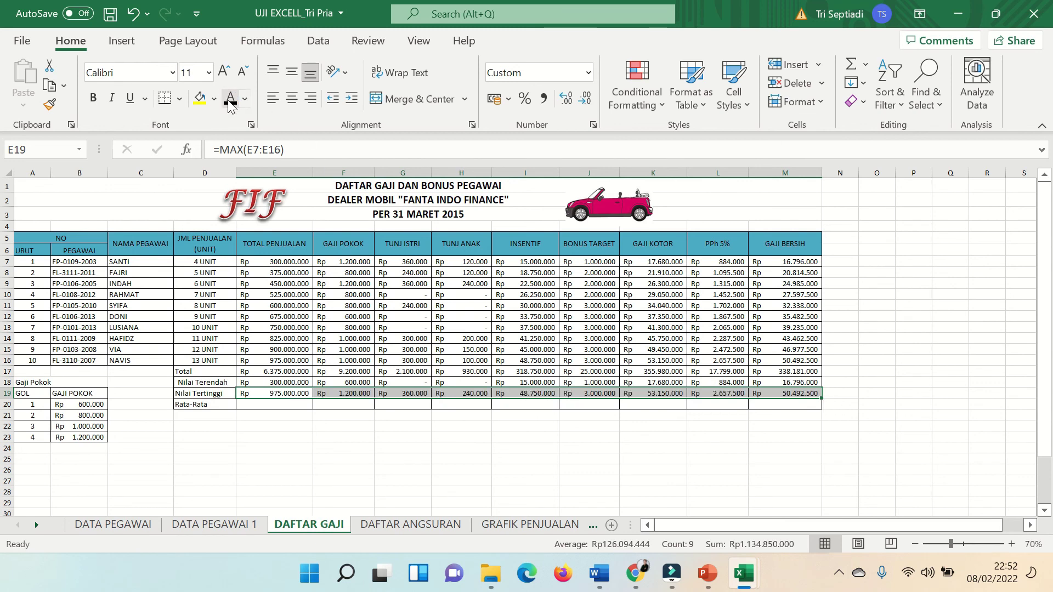
{"action": "left_click", "coordinate": [283, 405]}
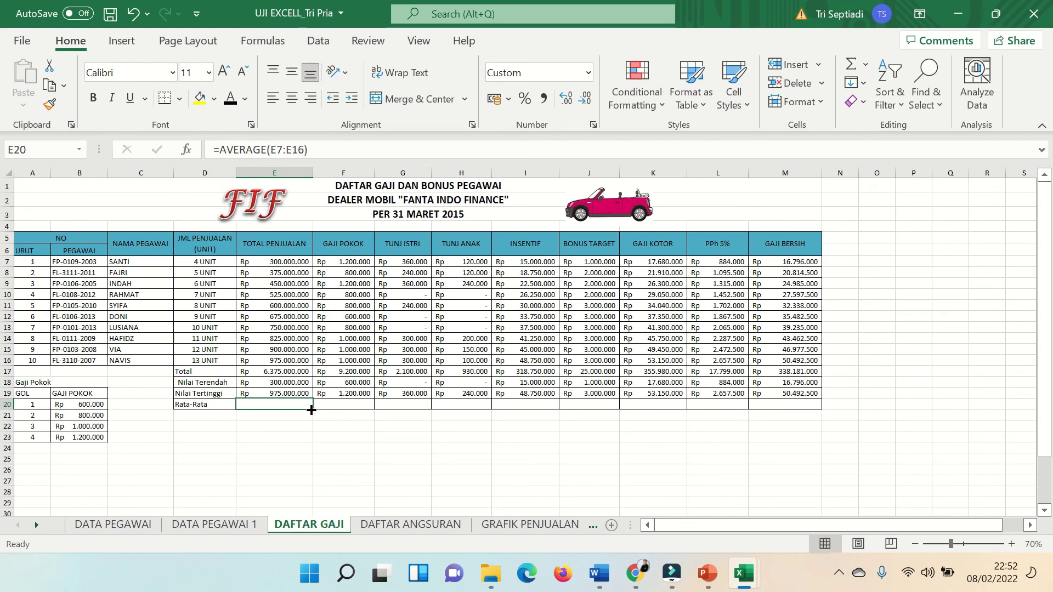
Step: Fill =AVERAGE(E7:E16) from E20 across to M20 and darken the font
{"action": "mouse_move", "coordinate": [311, 410]}
{"action": "left_mouse_down"}
{"action": "mouse_move", "coordinate": [820, 404]}
{"action": "mouse_move", "coordinate": [746, 406]}
{"action": "mouse_move", "coordinate": [805, 410]}
{"action": "left_mouse_up"}
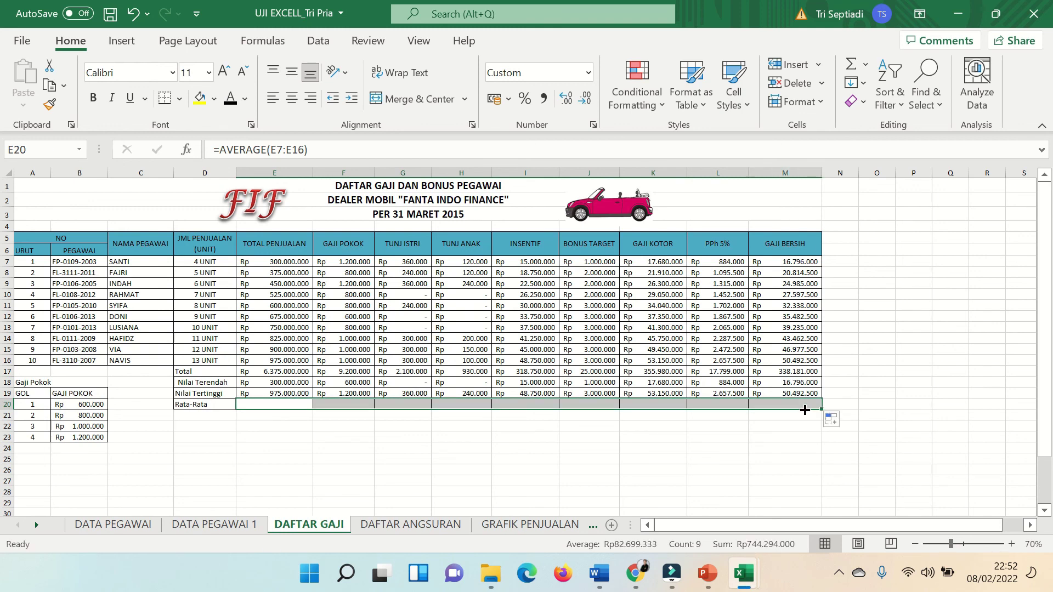
{"action": "left_click", "coordinate": [231, 100]}
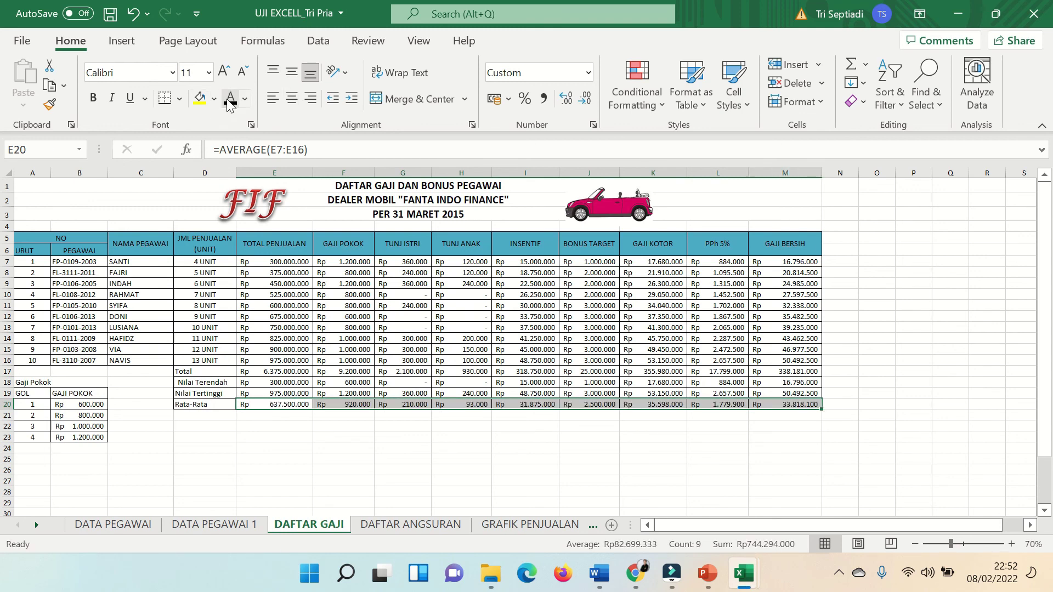